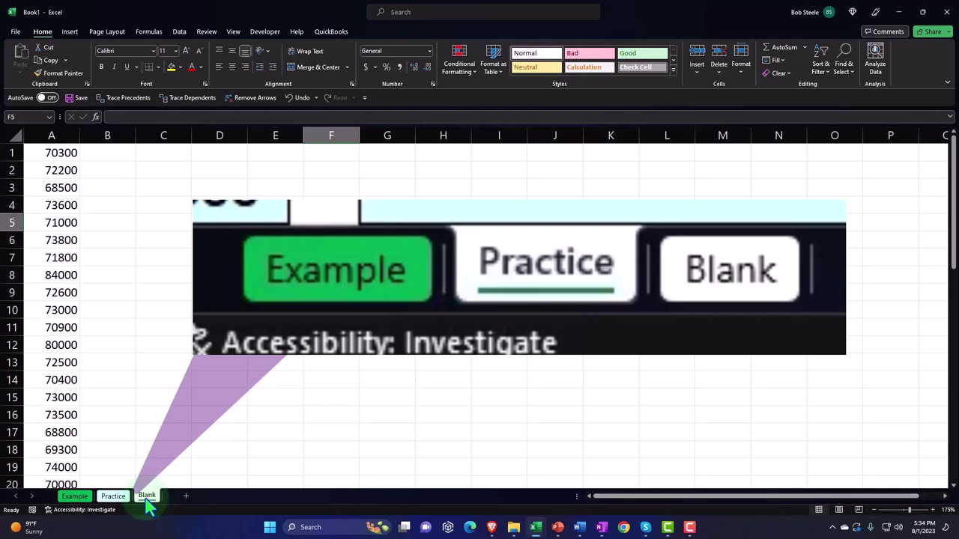
Examine the Example sheet's wage list, its mean and median entries, and both histogram charts with their bin table.
click(84, 499)
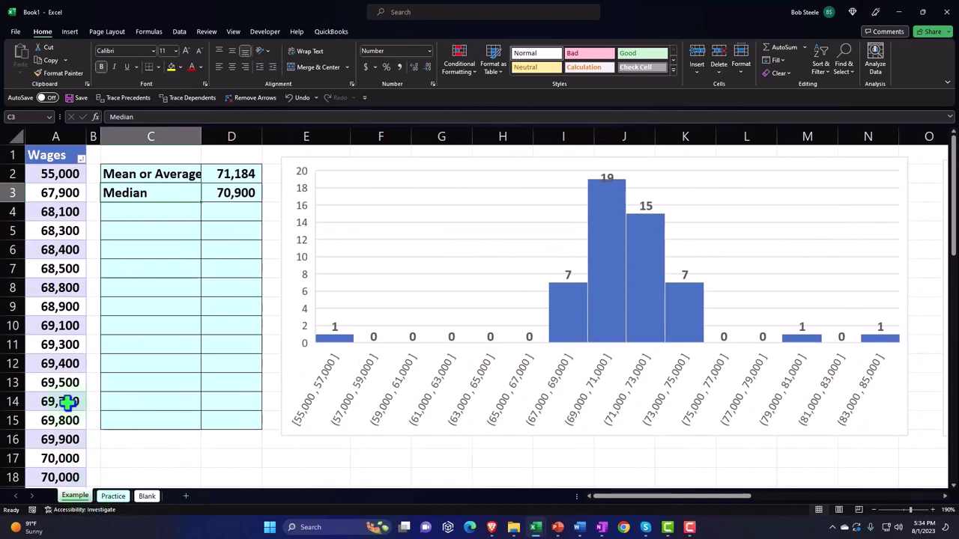
click(60, 249)
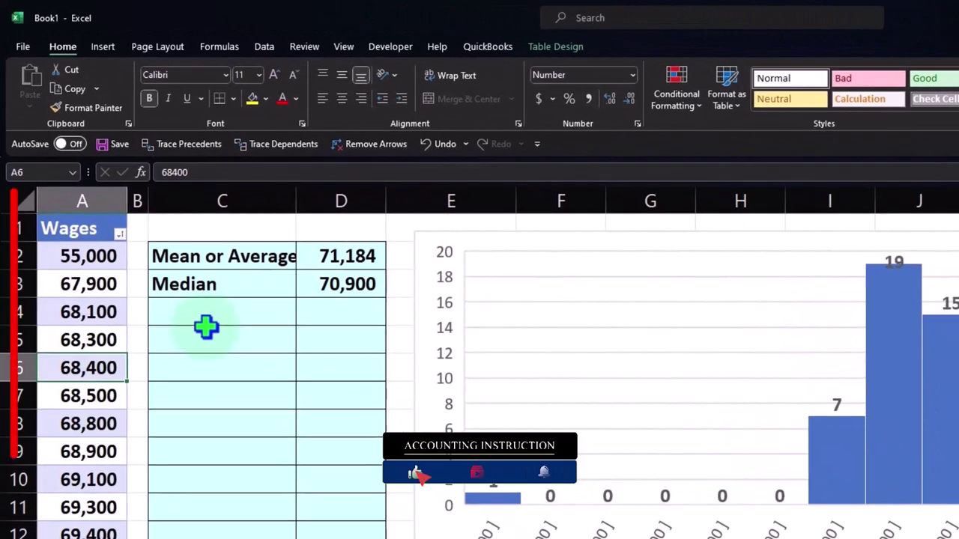
click(167, 267)
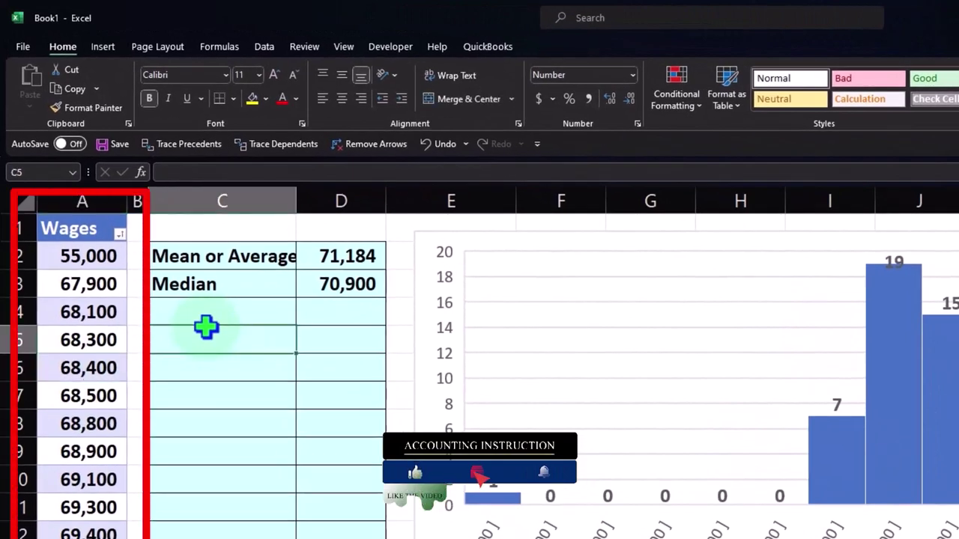
click(423, 305)
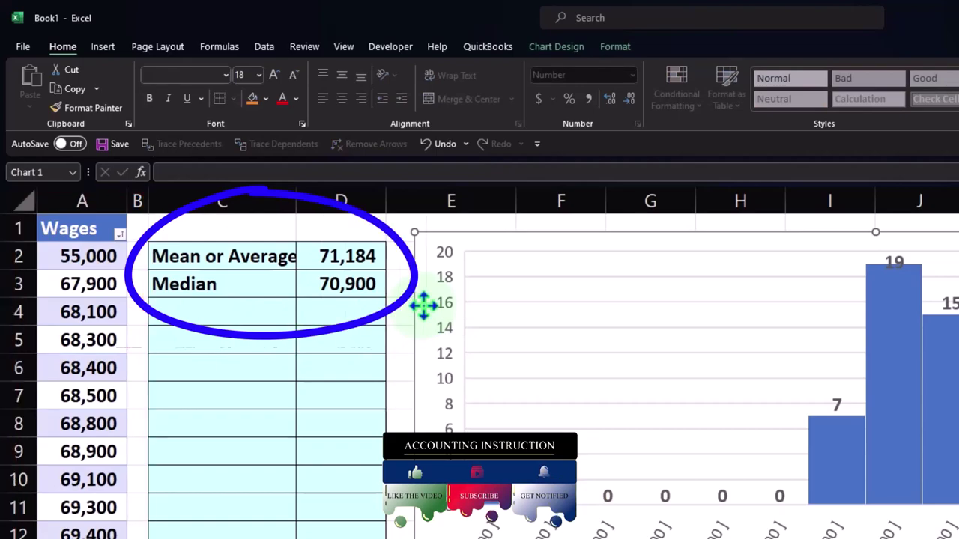
scroll(423, 304, down, 4)
click(657, 439)
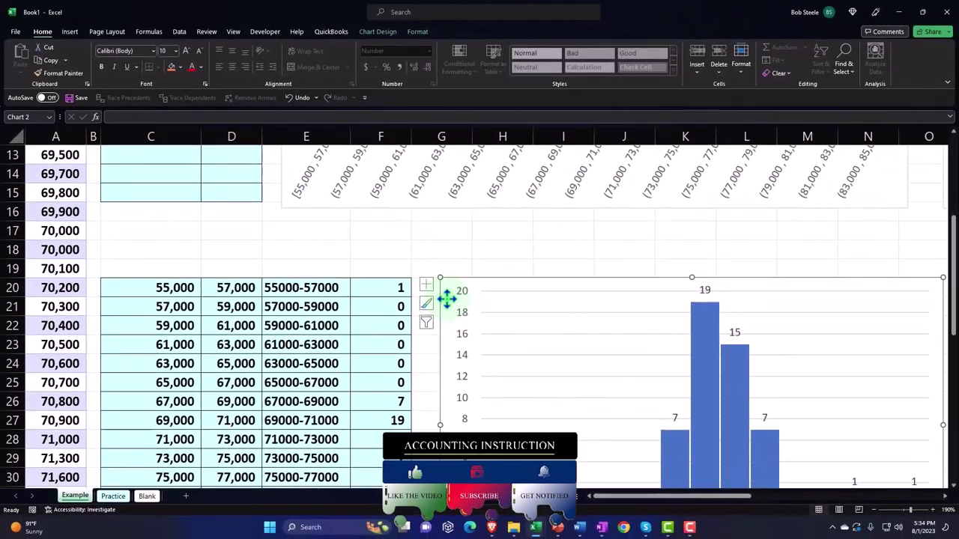
scroll(446, 304, up, 4)
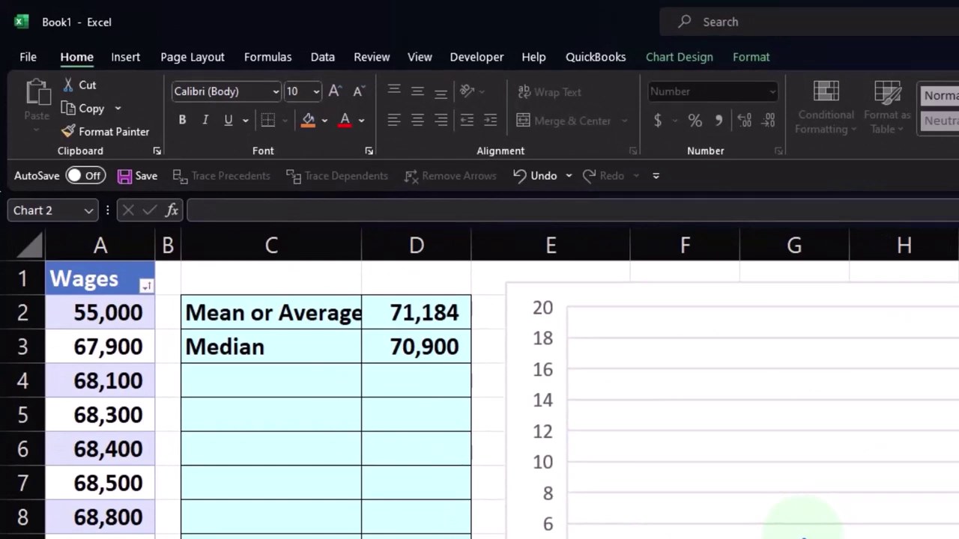
Look through the available column chart and statistical histogram chart types without inserting any.
click(125, 59)
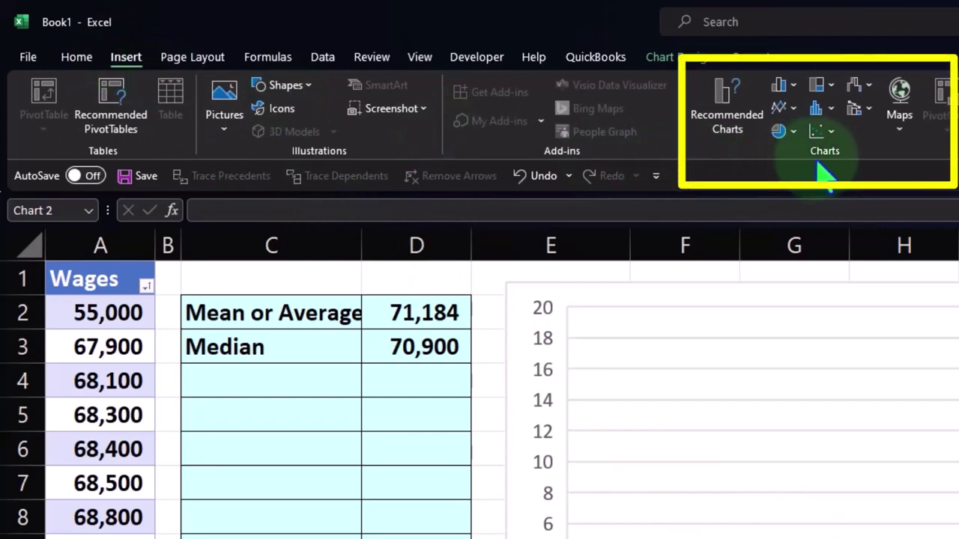
click(793, 85)
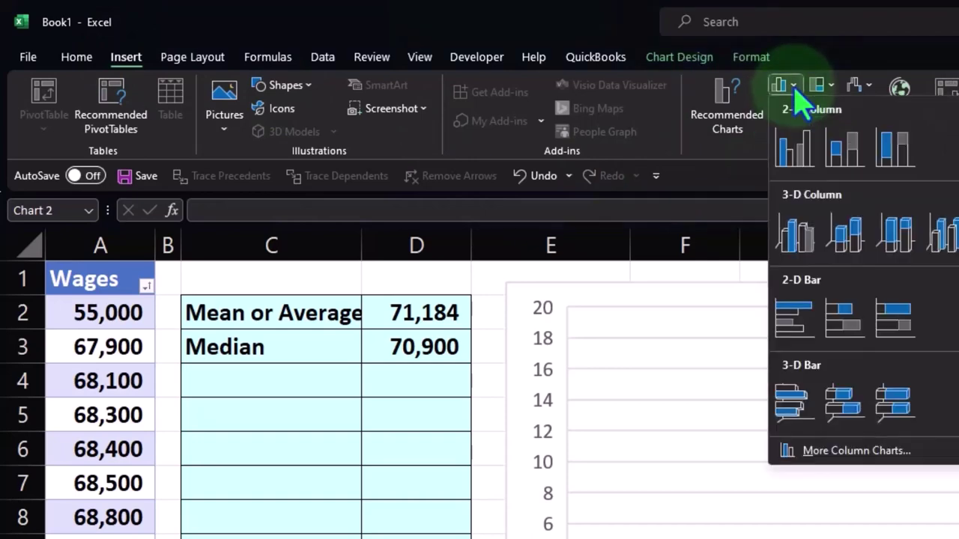
click(797, 87)
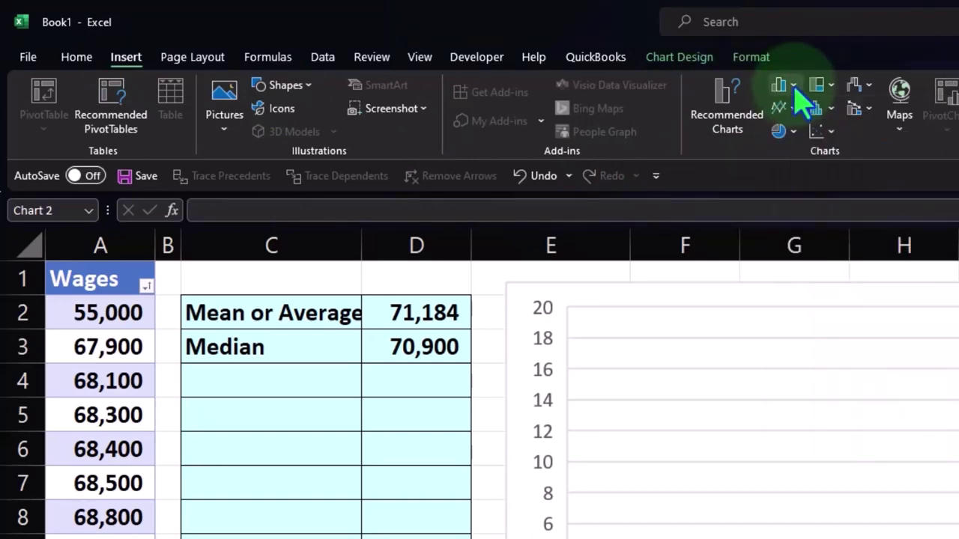
click(817, 109)
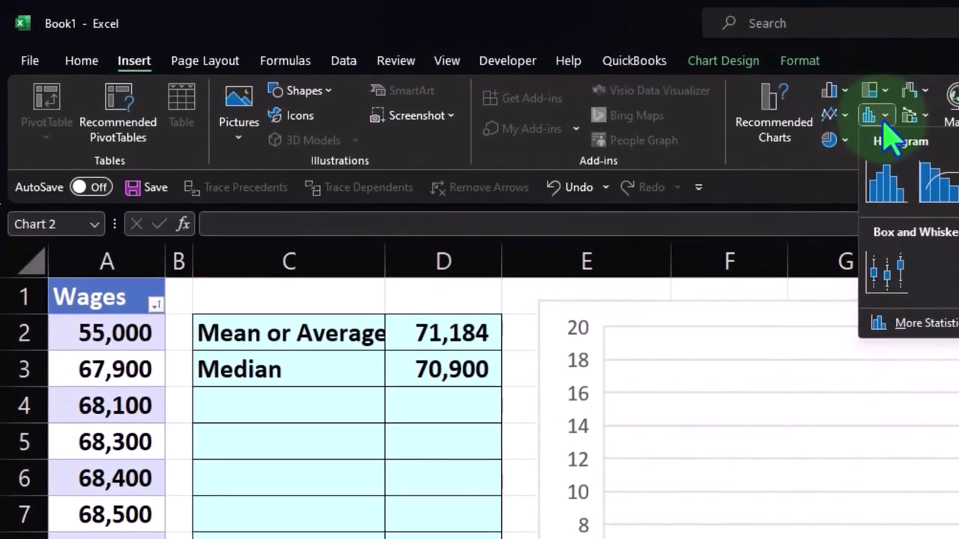
click(895, 138)
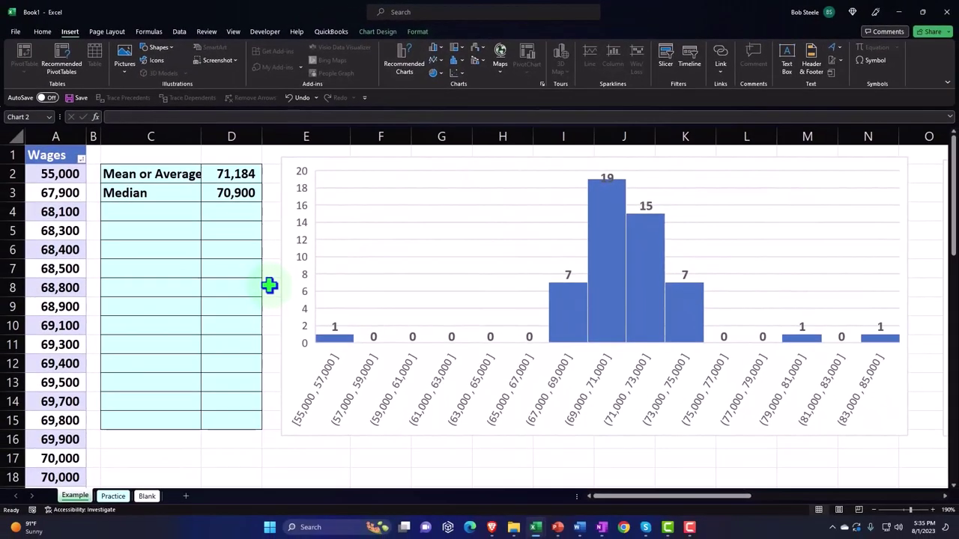
Switch to the Blank sheet and review the wage data in column A from the first row to the last.
click(152, 502)
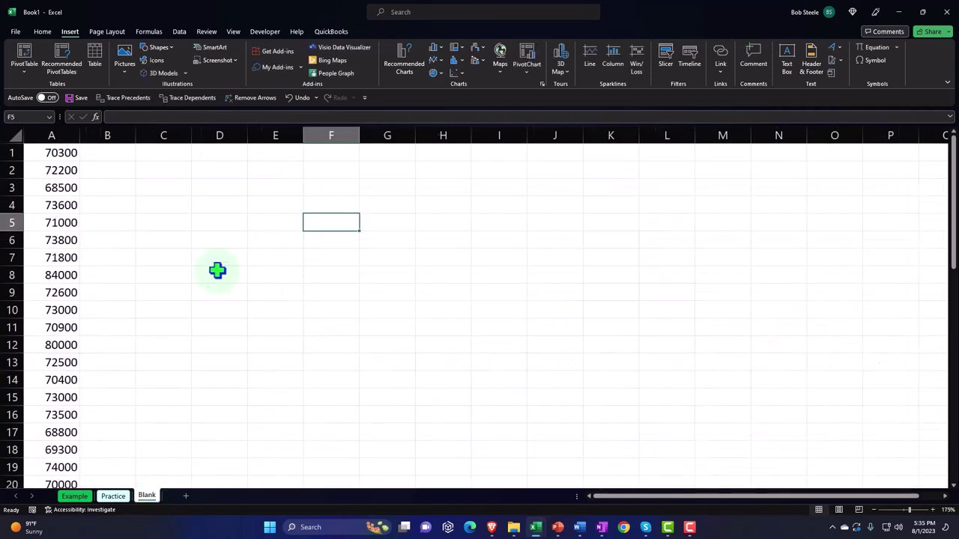
click(71, 218)
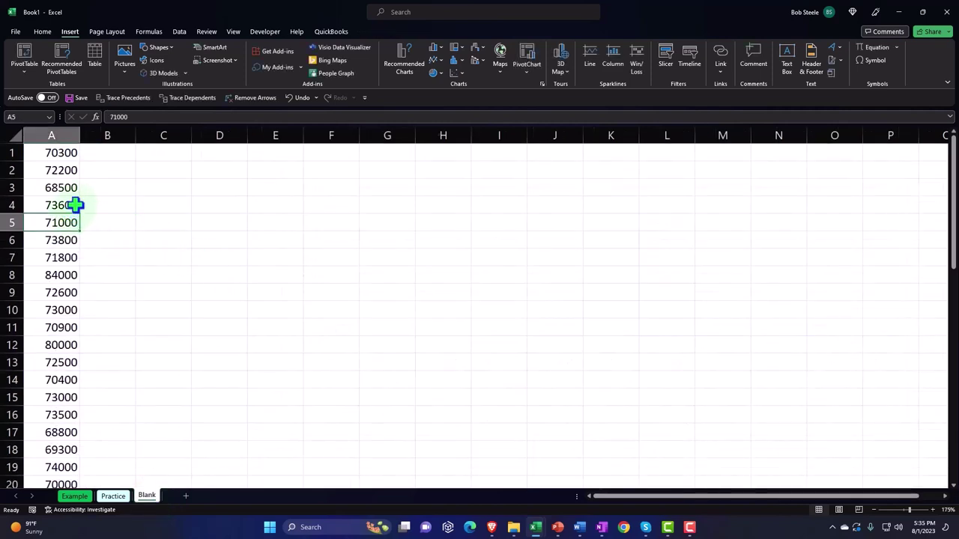
click(73, 150)
key(Down)
key(Down)
key(Down)
key(Down)
key(Down)
key(Down)
key(Down)
key(Down)
key(Down)
key(Down)
key(Down)
key(Down)
key(Down)
key(Down)
key(Down)
key(Down)
key(Down)
key(Down)
key(Down)
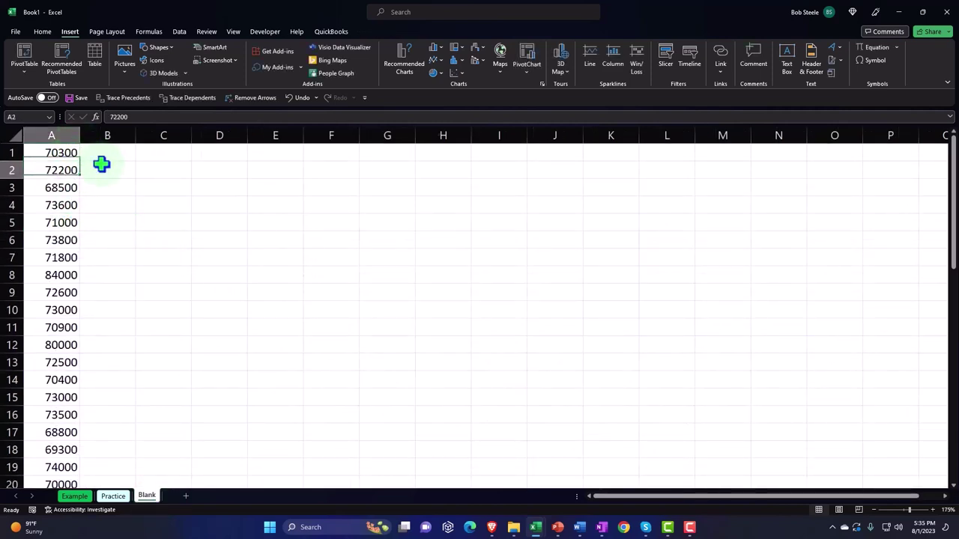
key(Down)
key(Down)
key(Down)
key(Down)
key(Down)
key(Down)
key(Down)
key(Down)
key(Down)
key(Down)
key(Down)
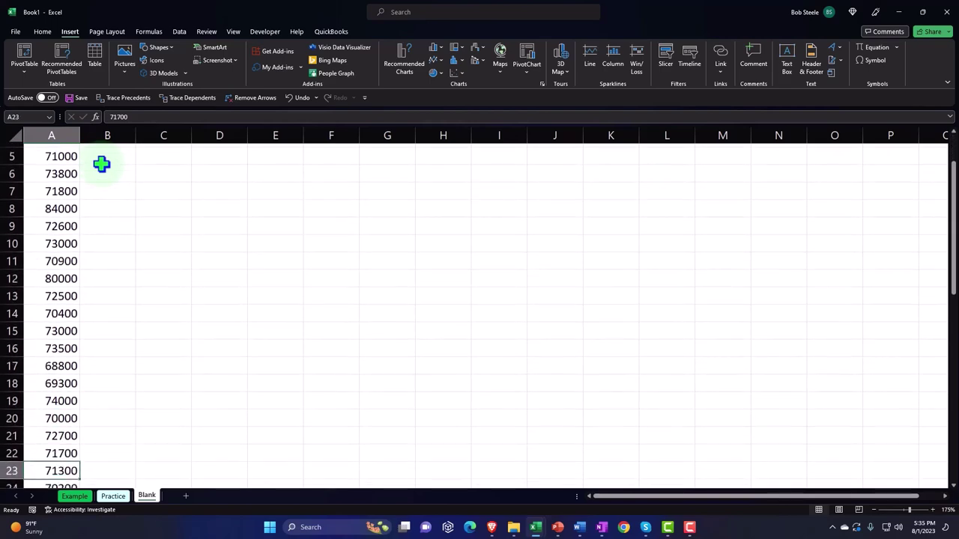
key(Down)
key(Down)
key(Down)
key(Down)
key(Down)
key(Down)
key(Down)
key(Down)
key(Down)
key(Down)
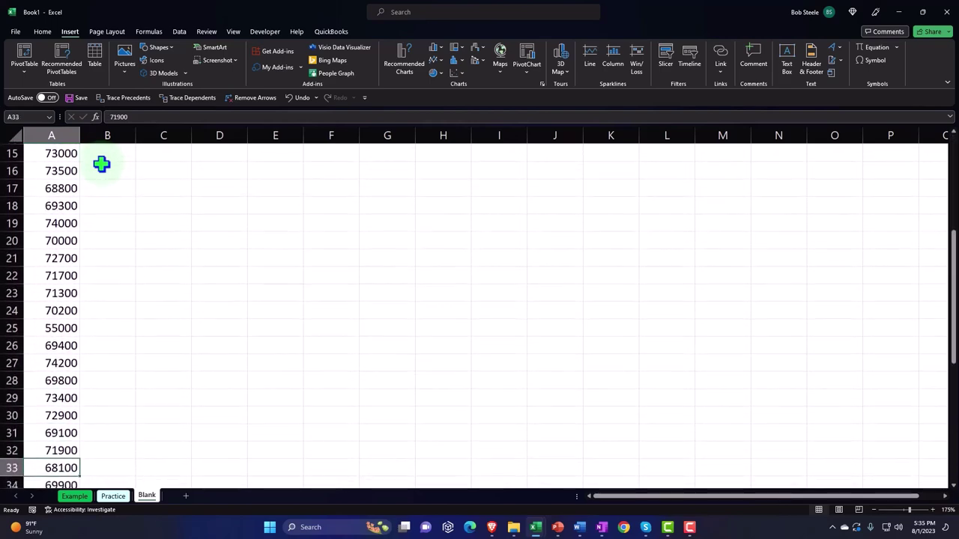
key(Down)
key(Down)
key(Down)
key(Down)
key(Down)
key(Down)
key(Down)
key(Down)
key(Down)
key(Down)
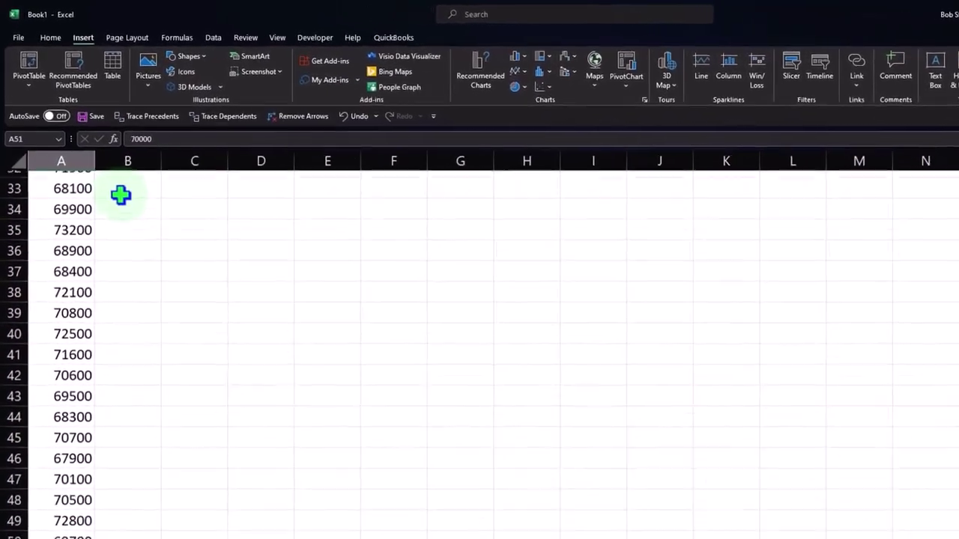
key(Down)
key(Down)
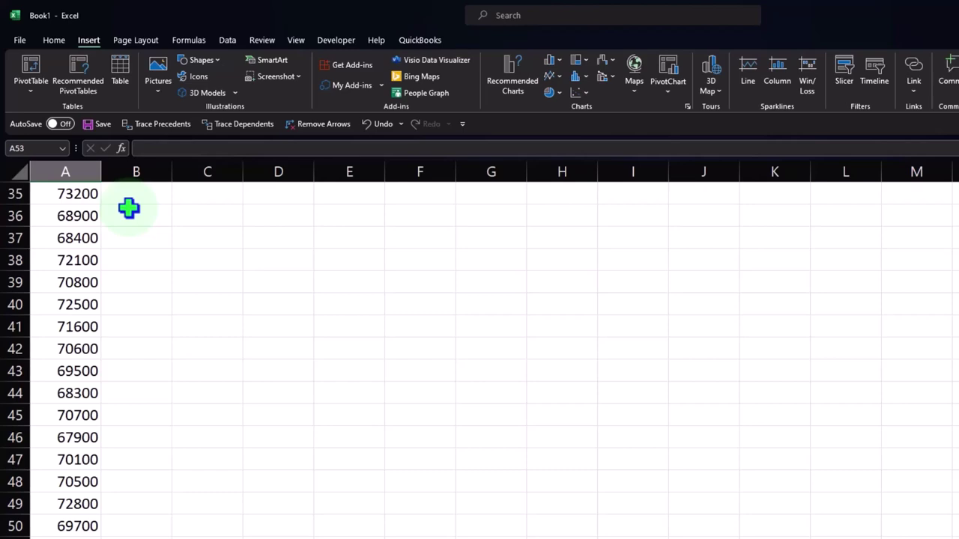
scroll(225, 352, up, 9)
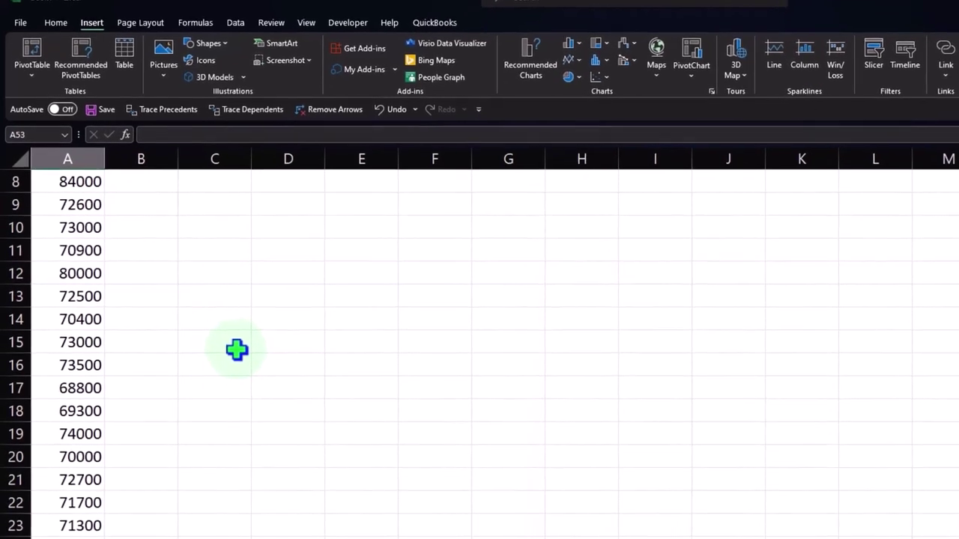
scroll(236, 350, up, 3)
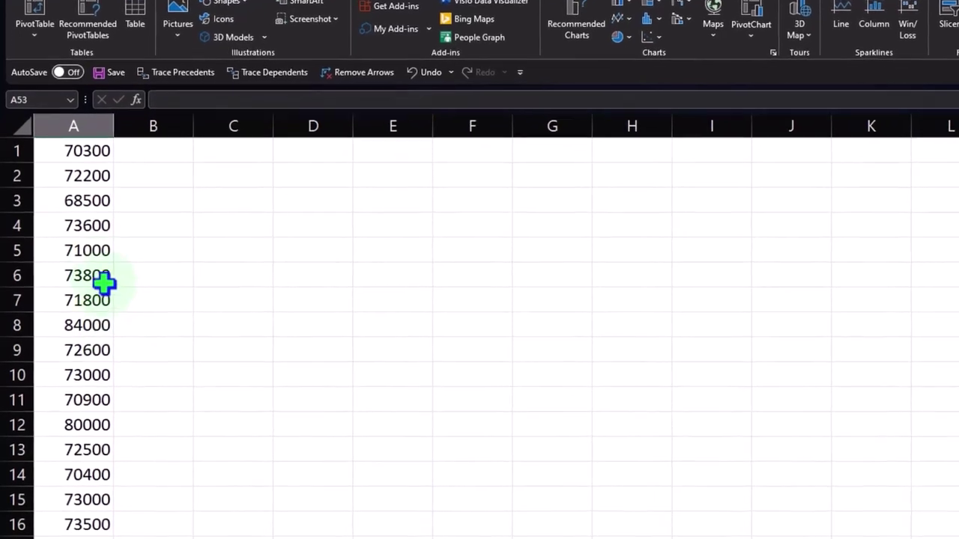
Format the entire Blank sheet as Currency with red bracketed negative numbers, no currency symbol and 0 decimal places.
click(27, 99)
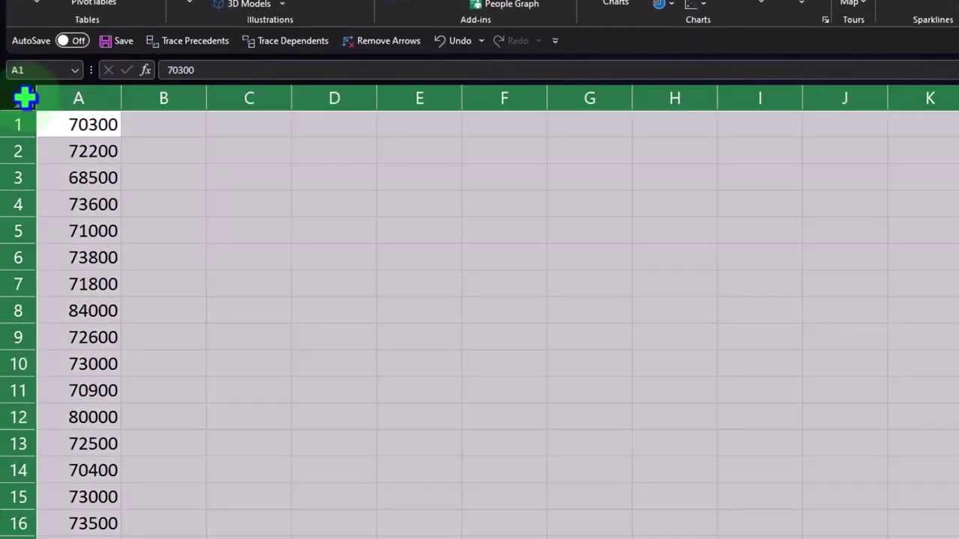
right_click(203, 174)
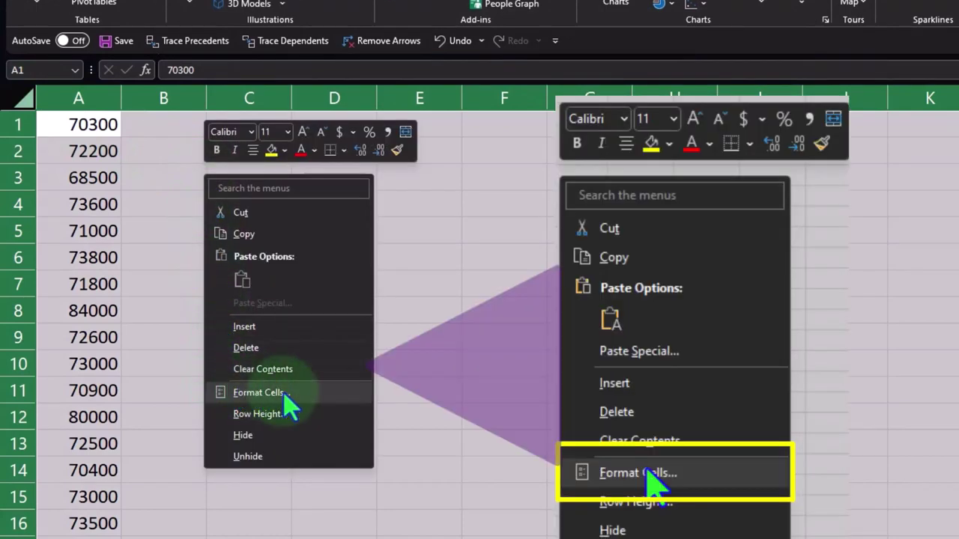
click(284, 393)
drag(261, 218, 424, 153)
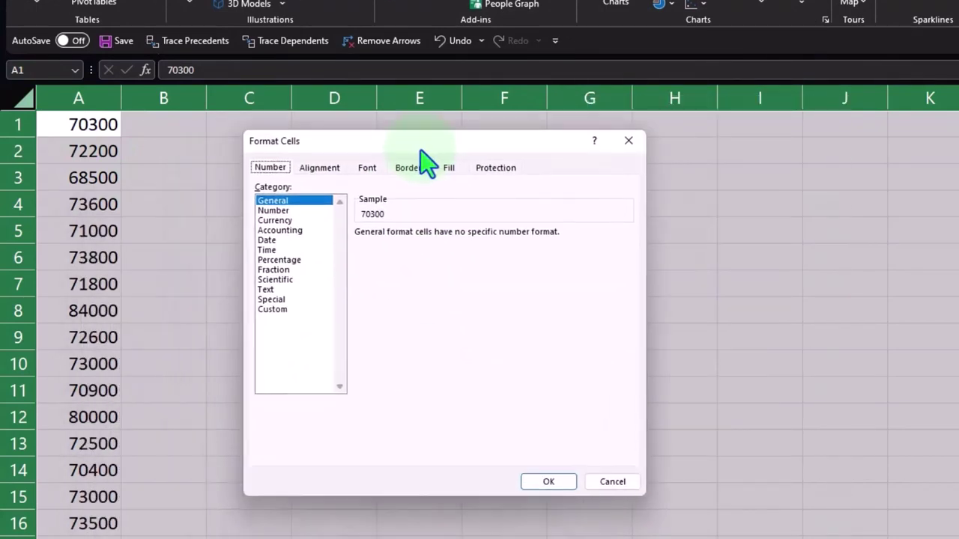
click(292, 220)
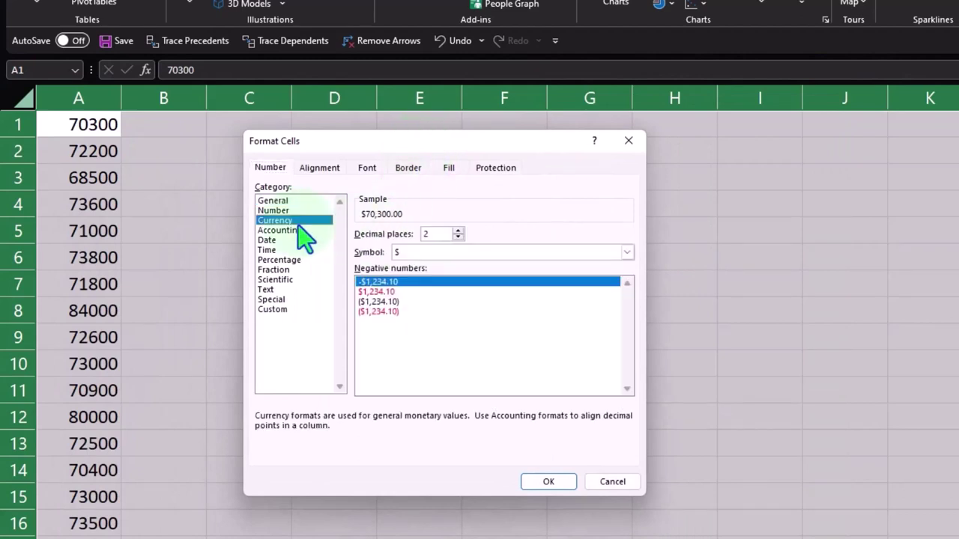
click(383, 312)
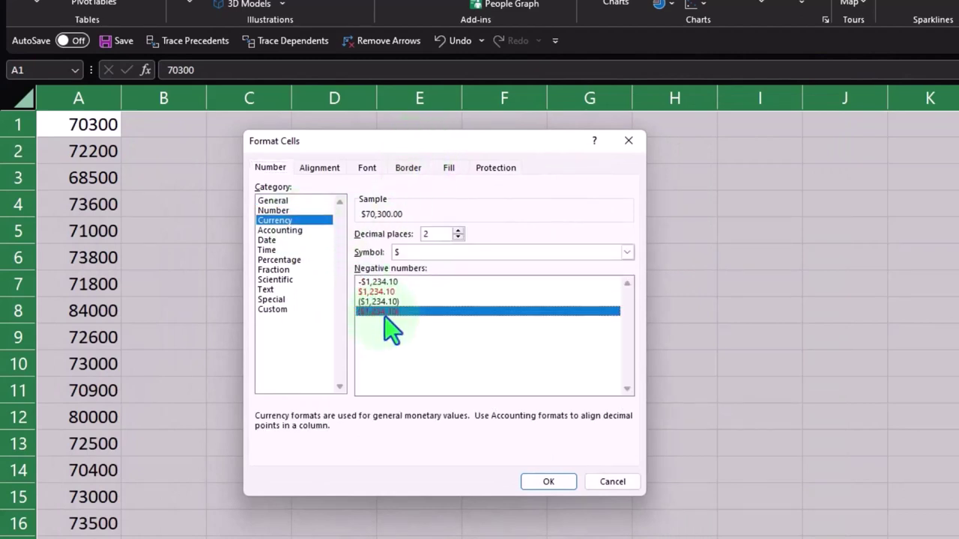
click(462, 253)
click(453, 263)
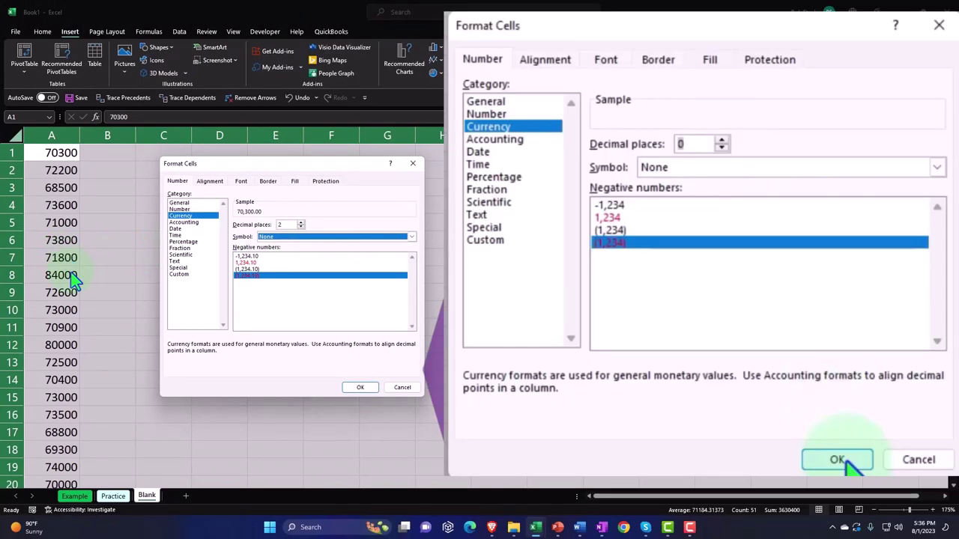
double_click(299, 228)
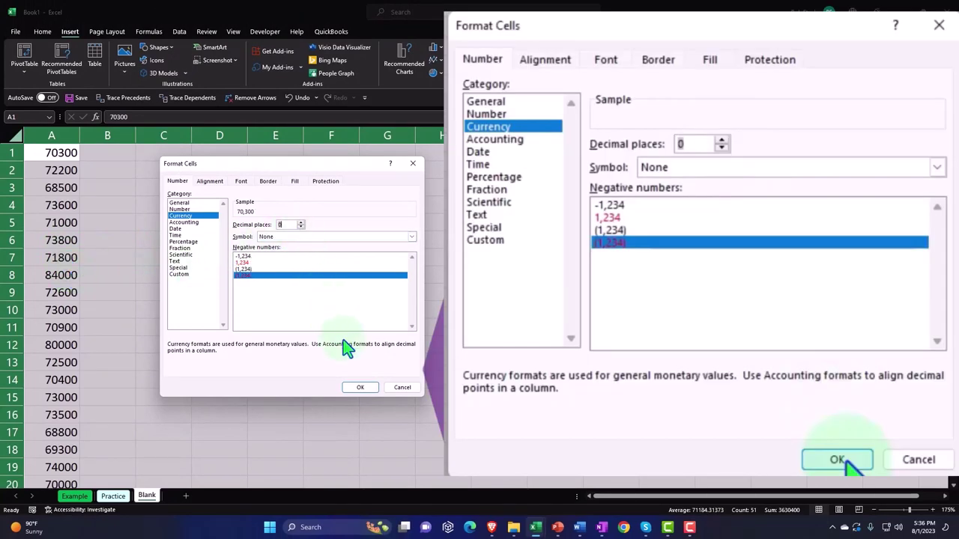
click(360, 388)
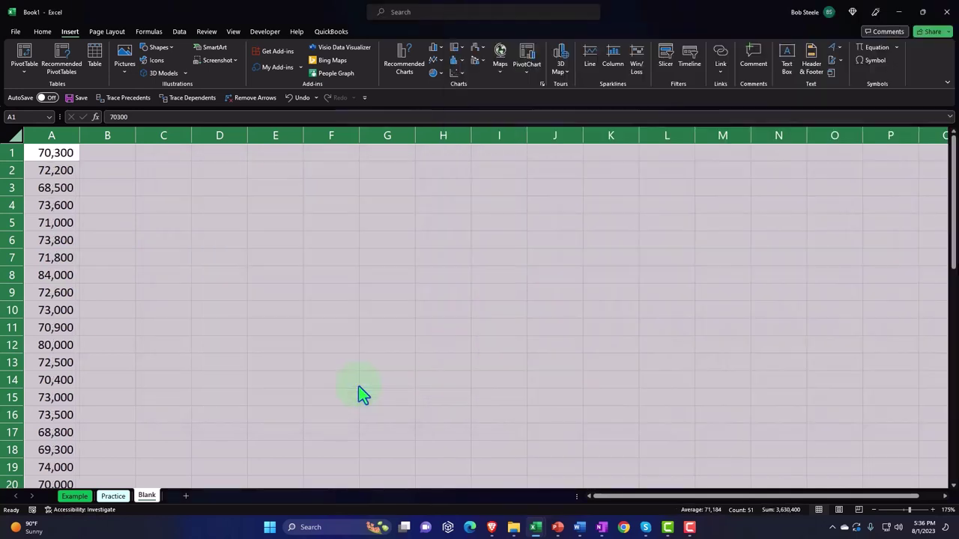
click(64, 204)
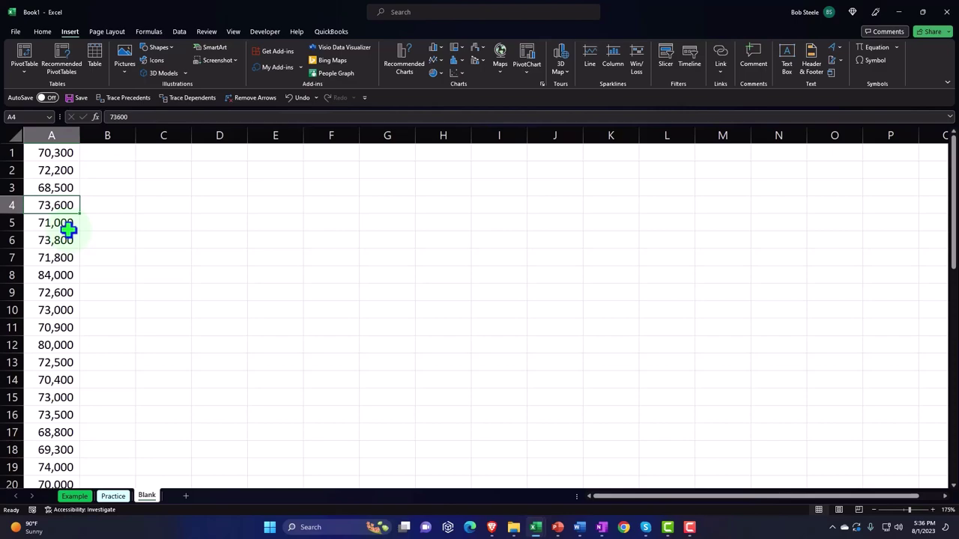
Make all cells of the Blank sheet bold.
click(14, 136)
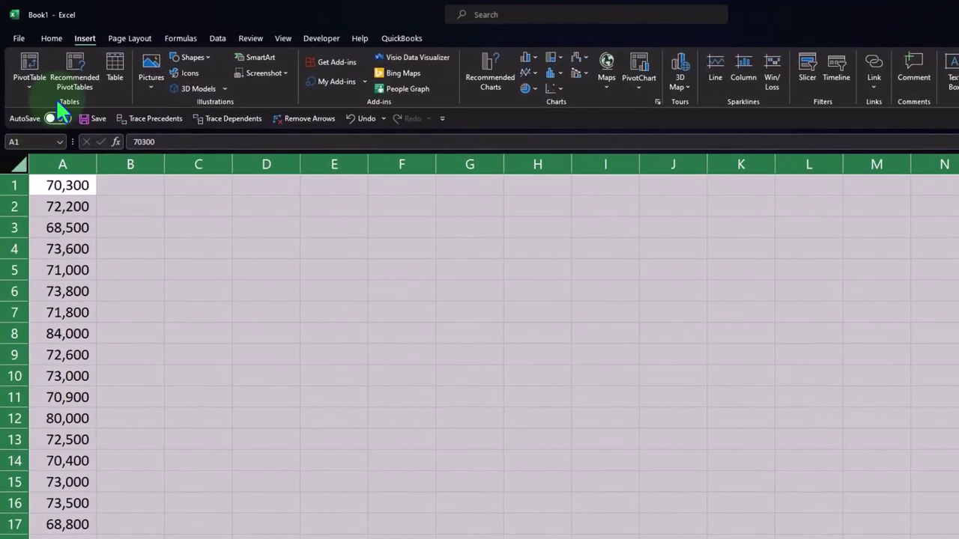
click(52, 37)
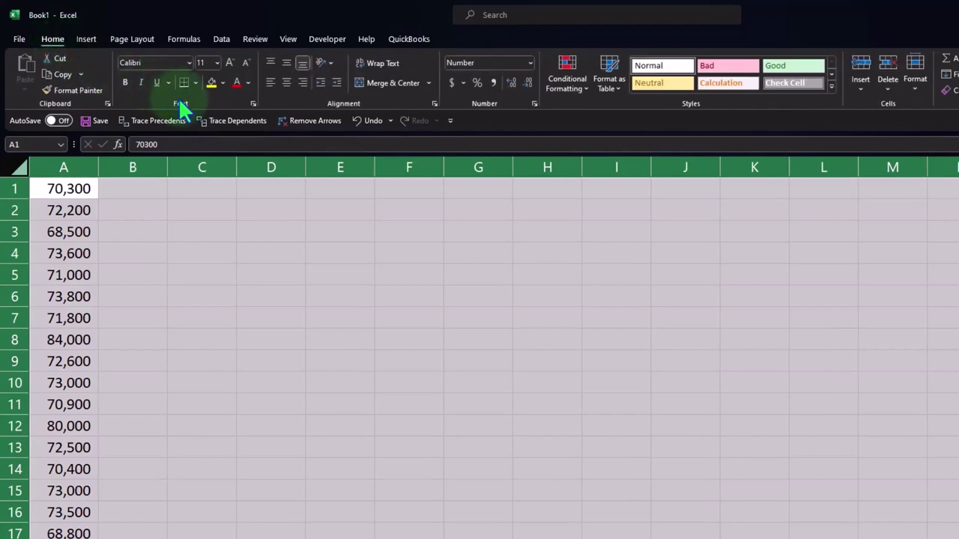
click(125, 81)
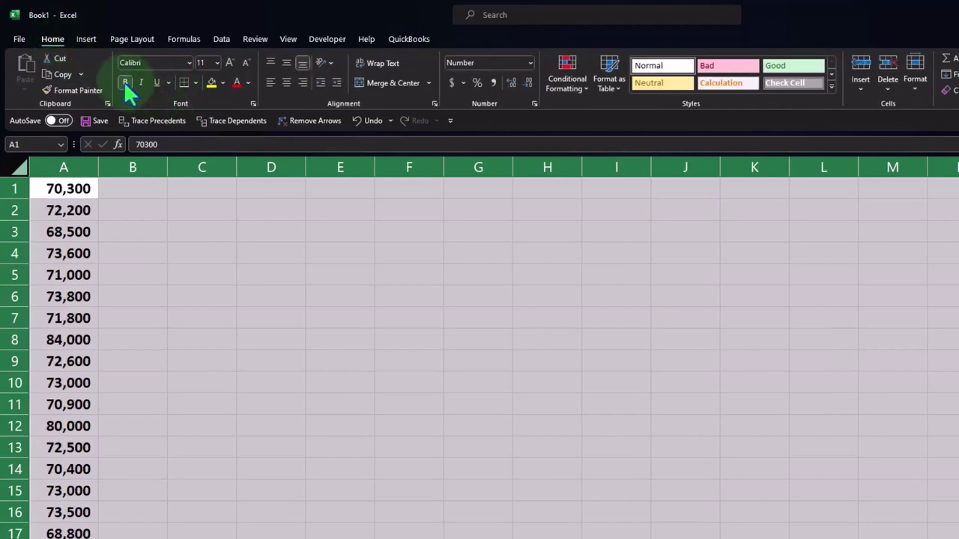
click(244, 240)
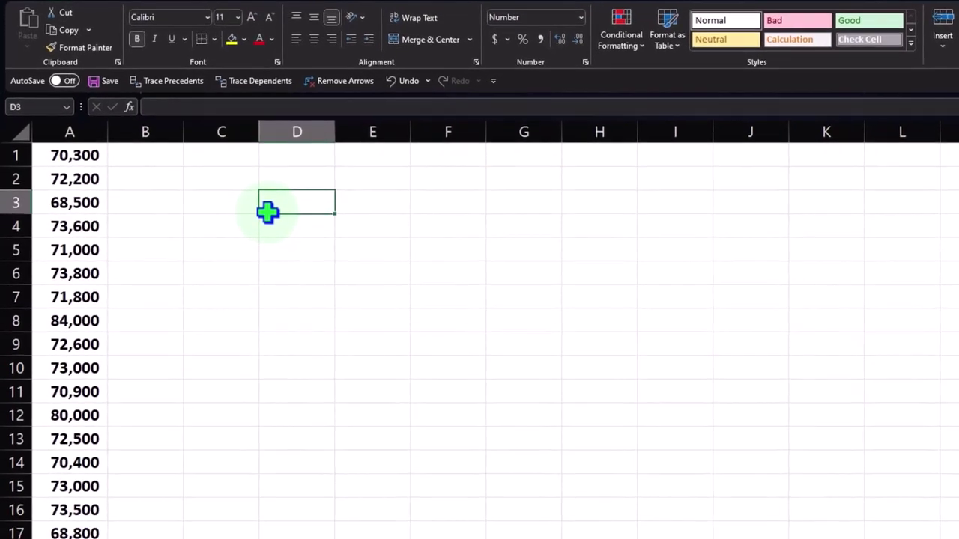
scroll(267, 212, up, 2)
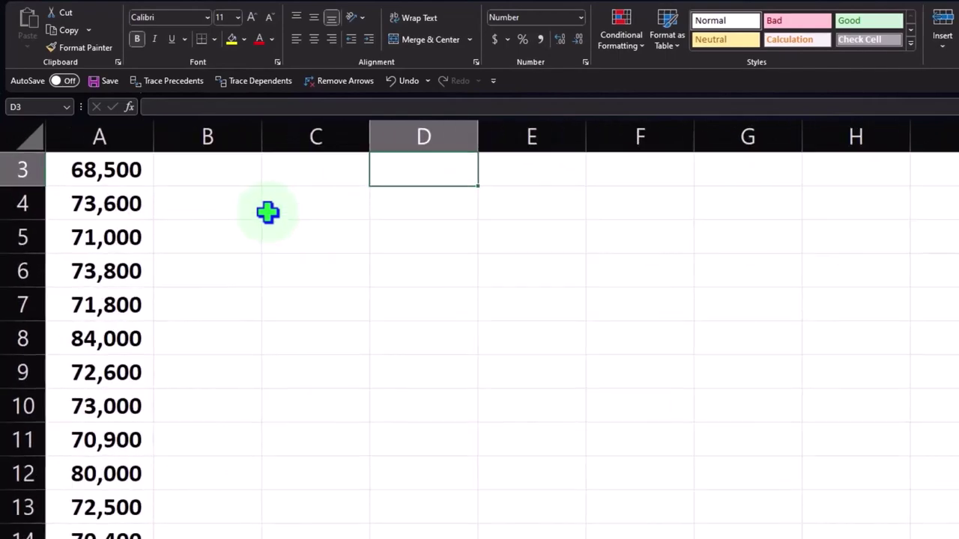
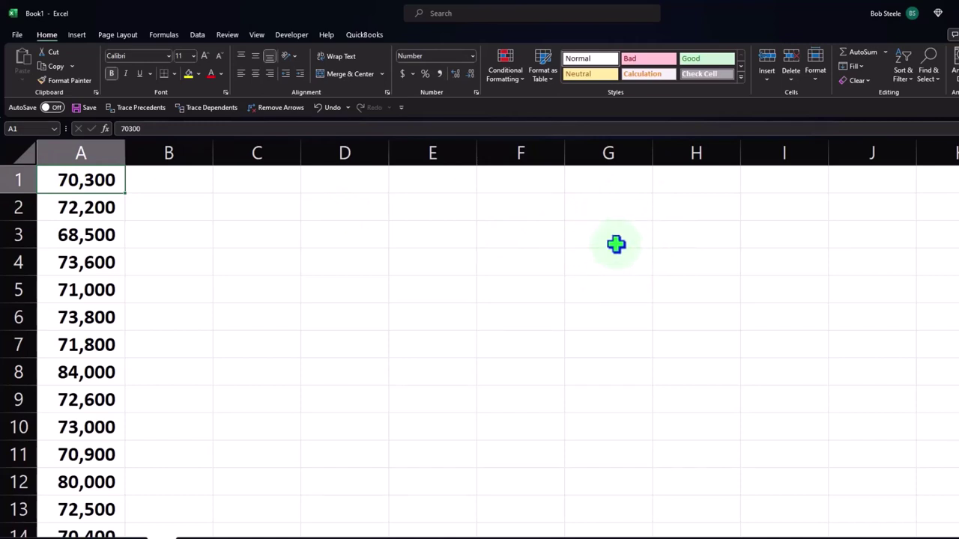
Insert a blank row above the wage data at row 1 of the Blank sheet.
click(14, 178)
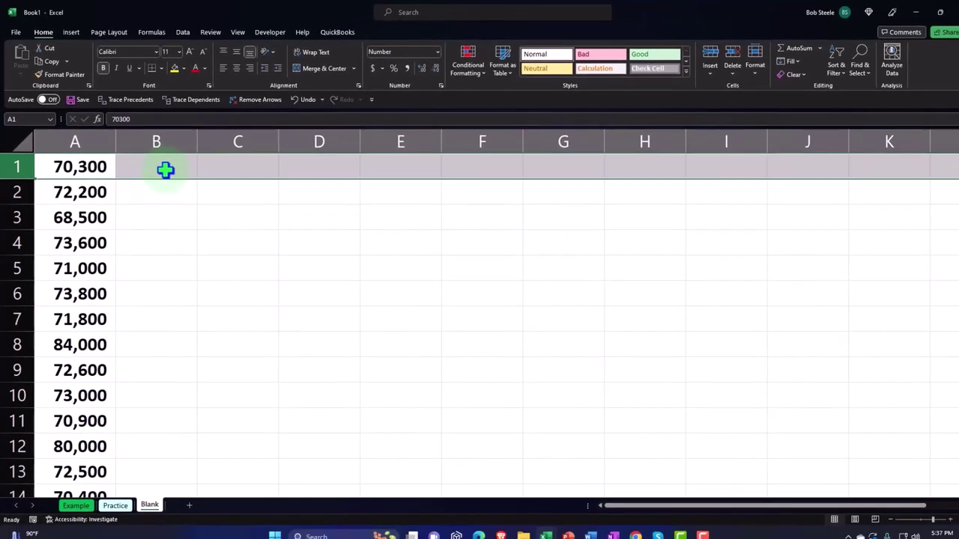
right_click(165, 169)
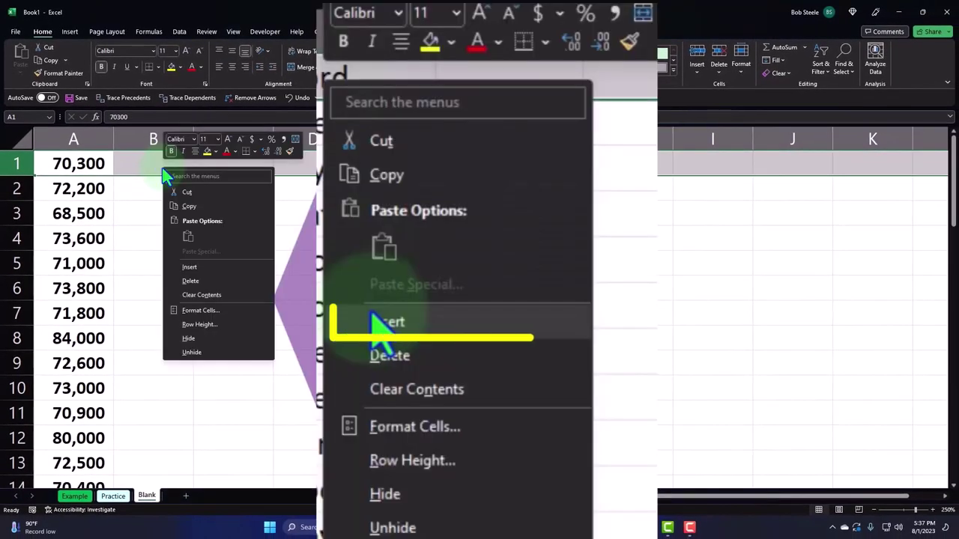
click(197, 271)
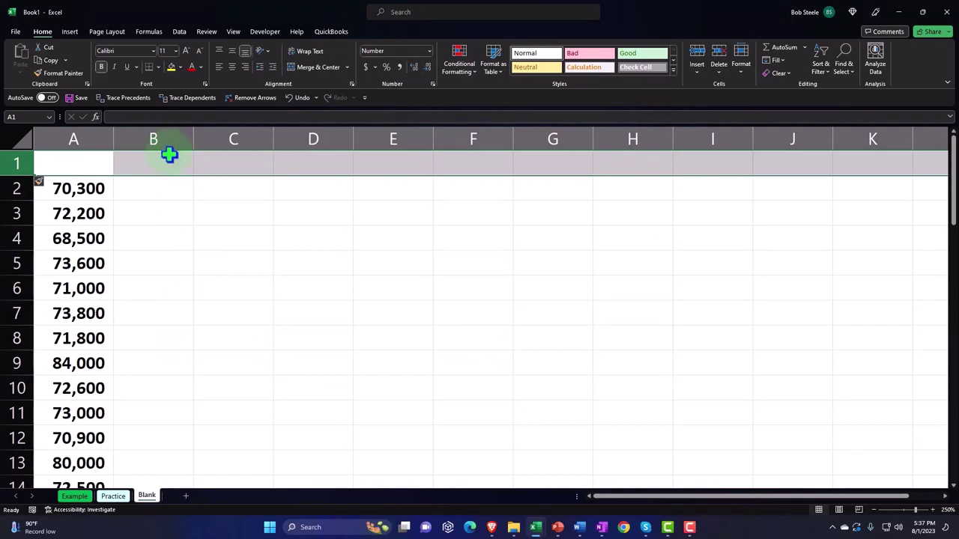
Enter the header Wages in cell A1 and align it to the top and horizontal centre.
click(94, 164)
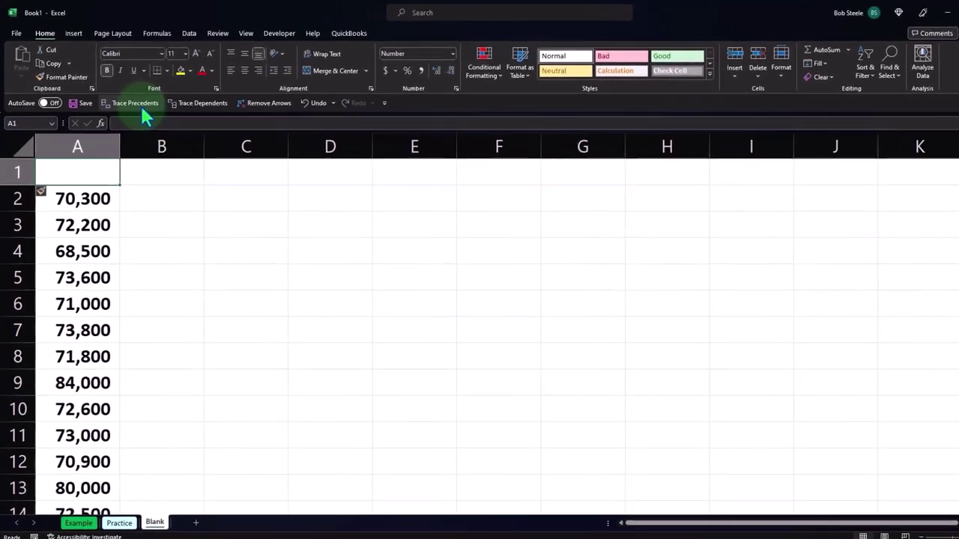
text(Wages)
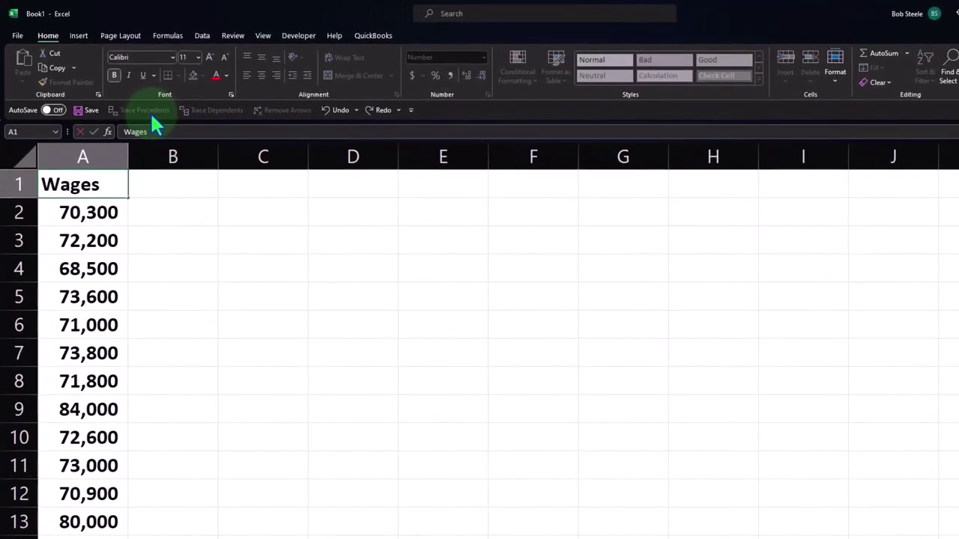
key(Return)
key(Up)
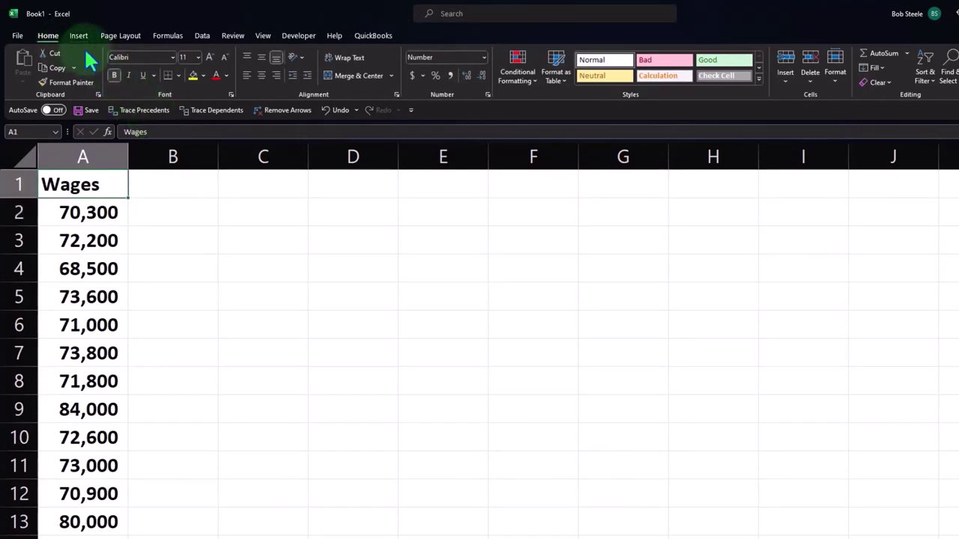
click(261, 60)
click(247, 57)
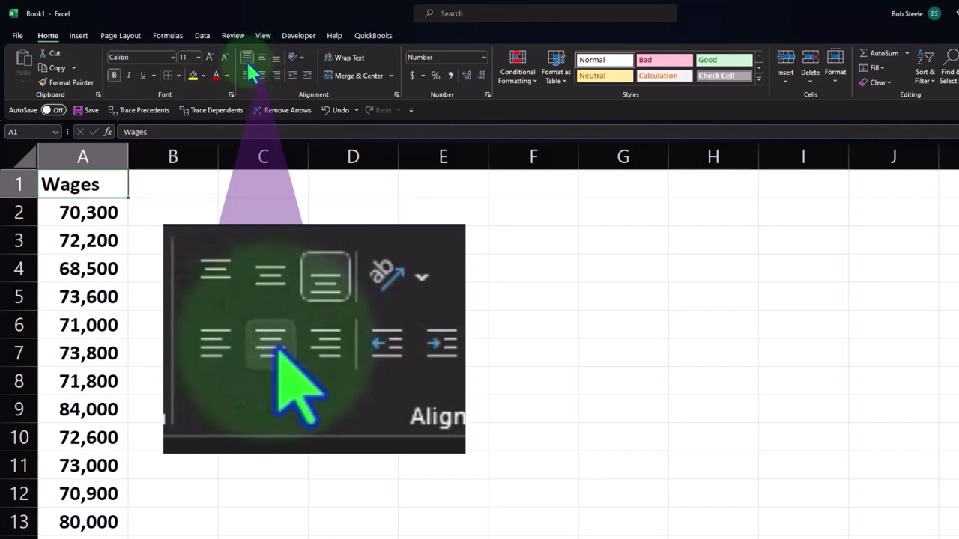
click(261, 76)
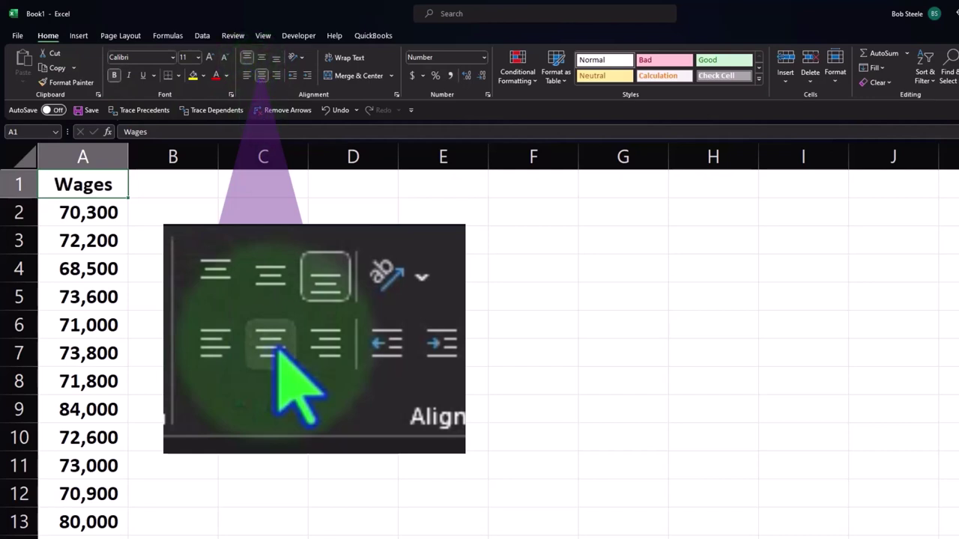
click(266, 257)
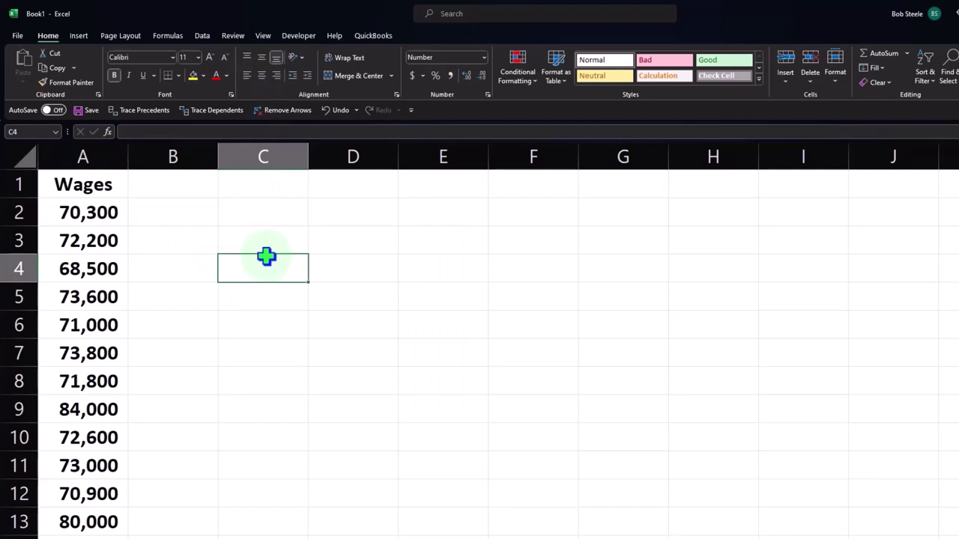
Convert the wage data in A1:A52 into a table with headers.
click(108, 322)
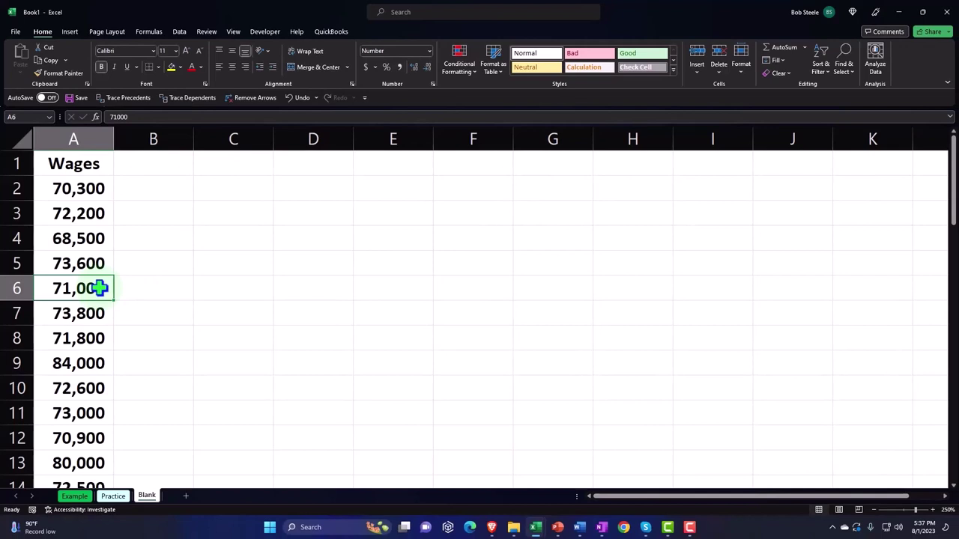
scroll(100, 288, down, 7)
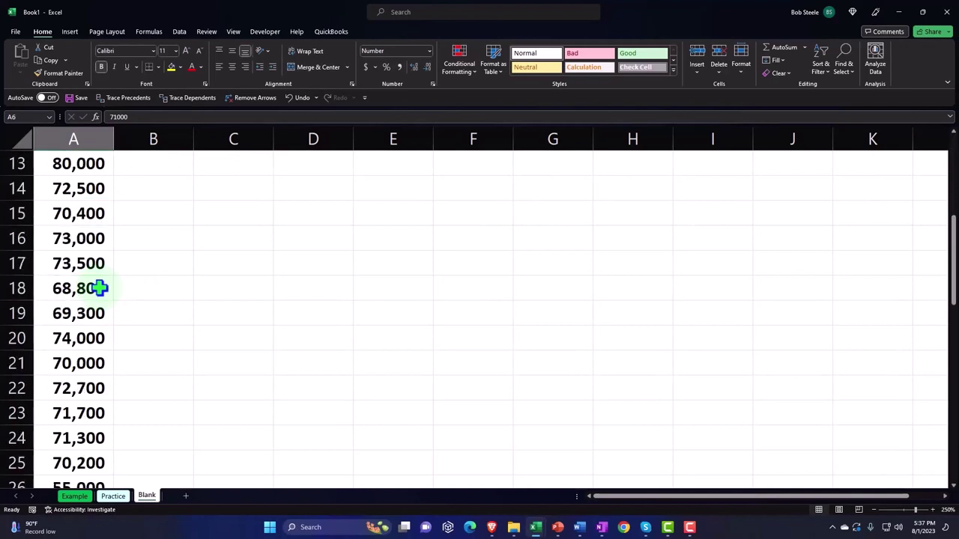
scroll(99, 288, up, 2)
scroll(99, 288, up, 5)
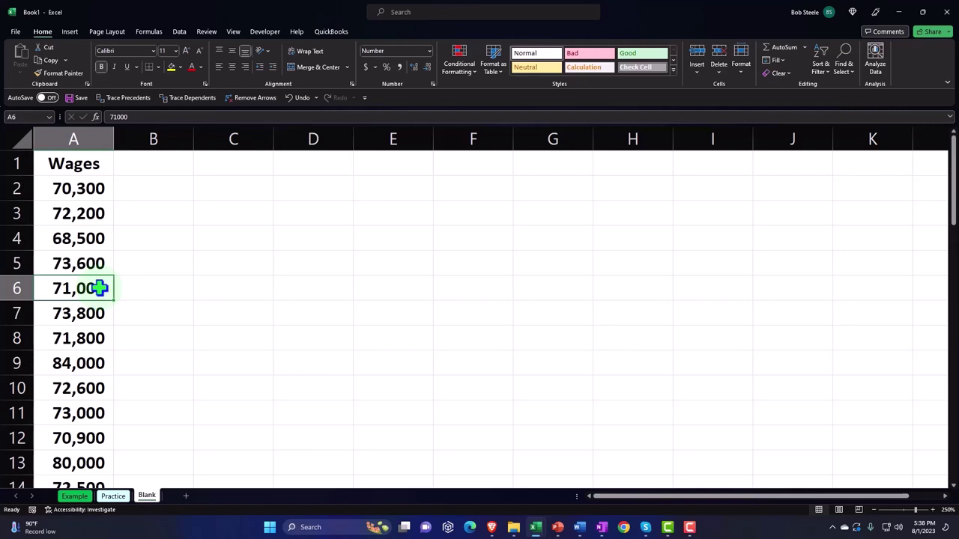
click(71, 32)
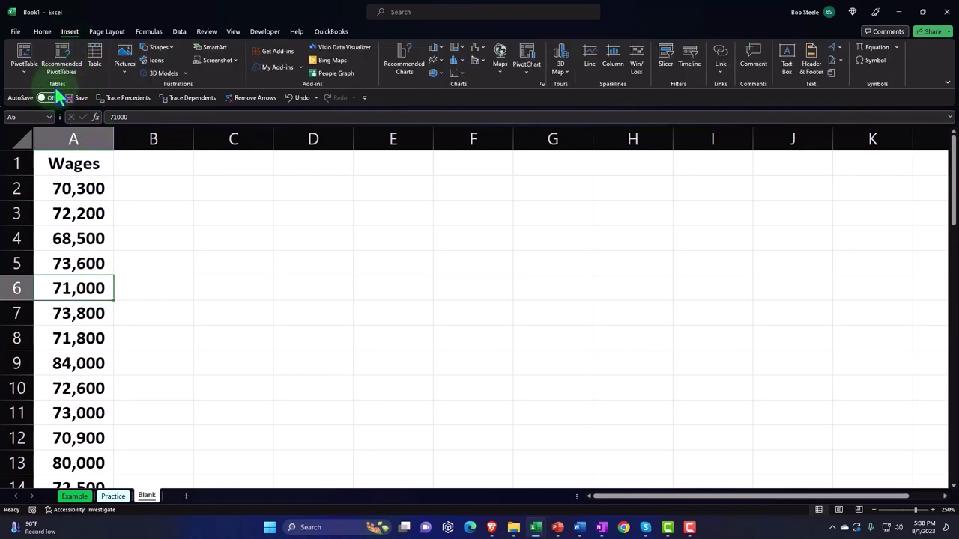
click(95, 60)
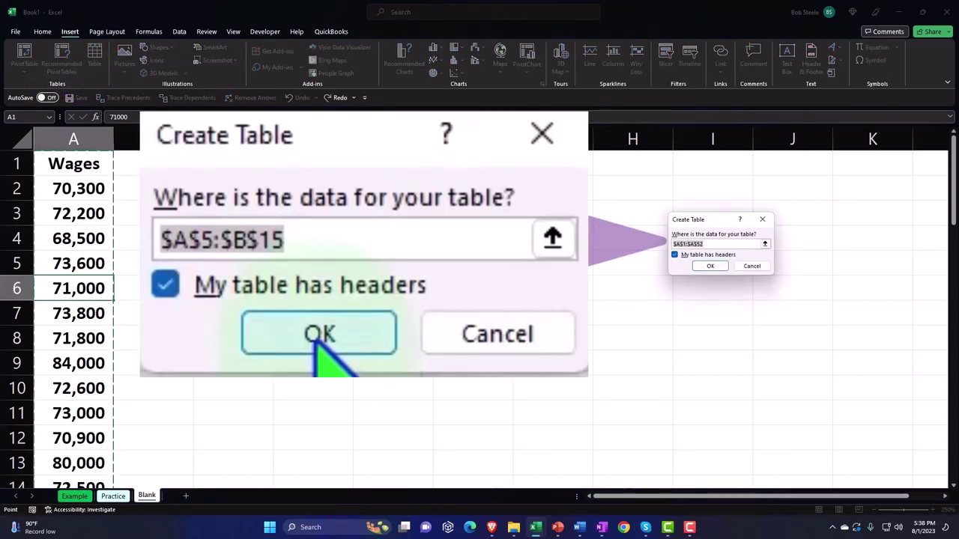
drag(707, 226, 224, 186)
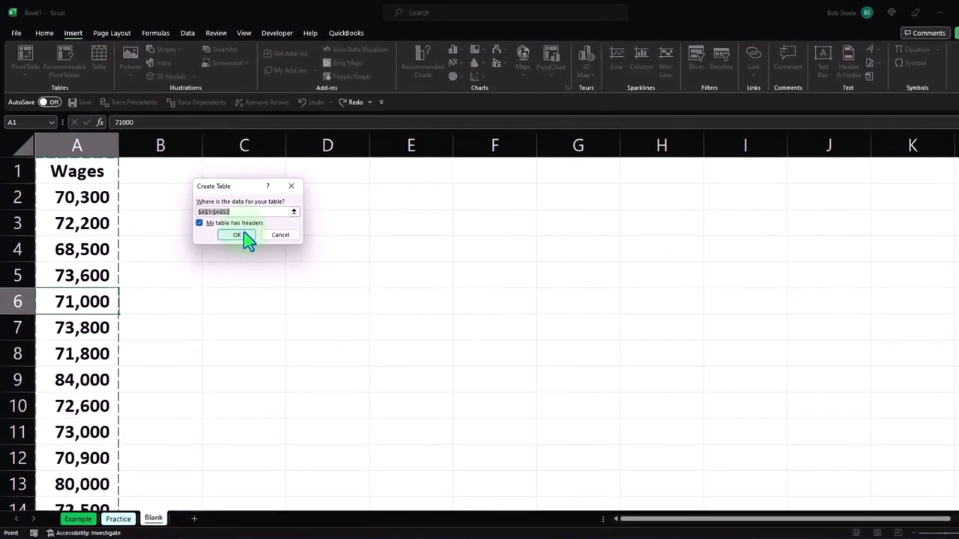
click(233, 222)
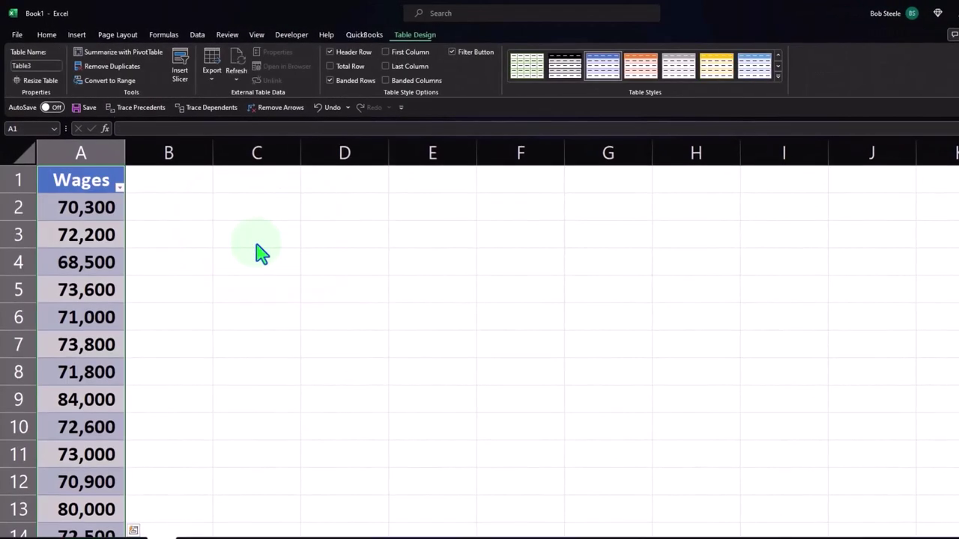
click(222, 265)
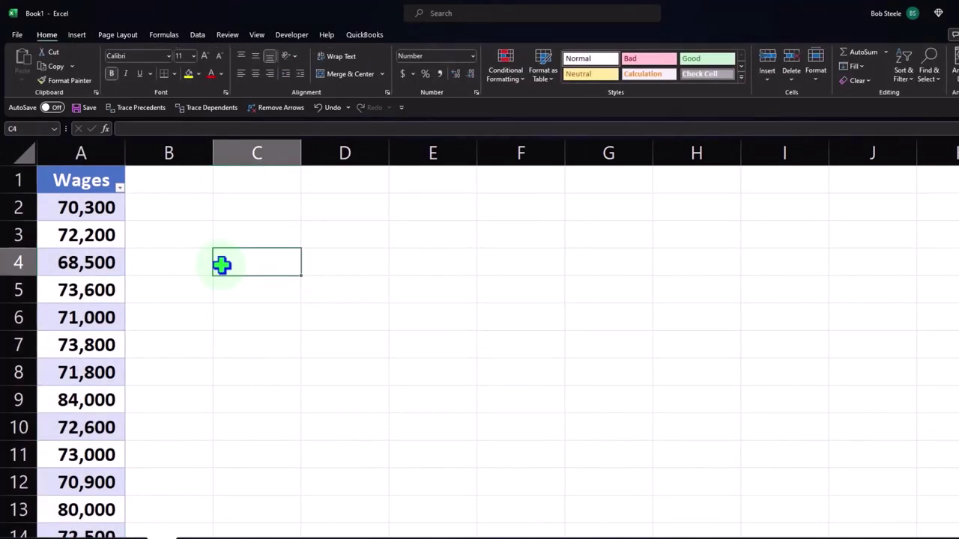
Sort the Wages column from smallest to largest and check its first and last values.
click(120, 188)
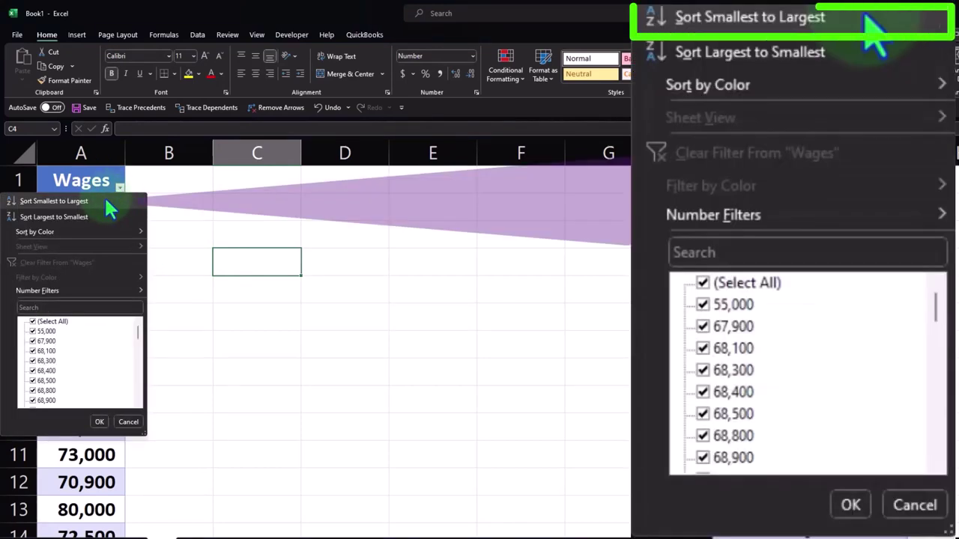
click(109, 208)
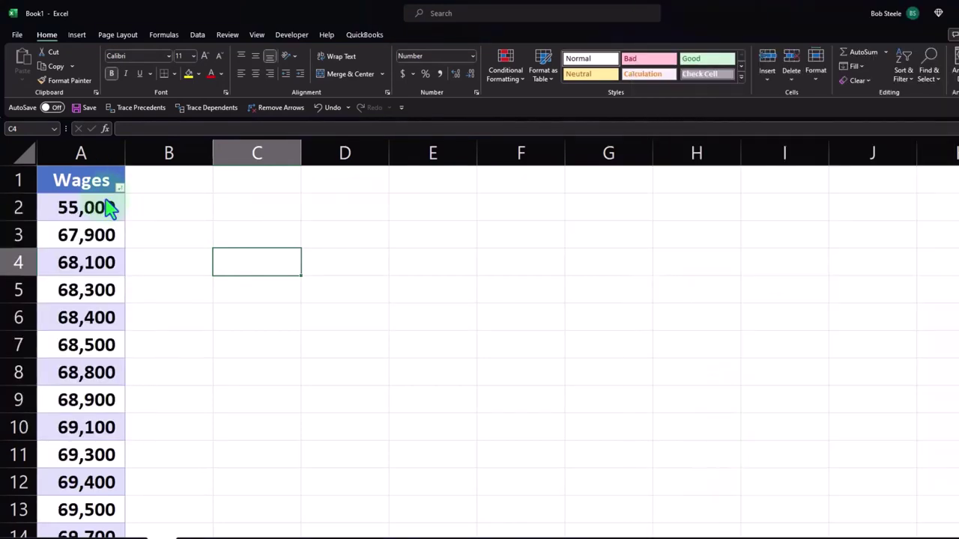
click(108, 208)
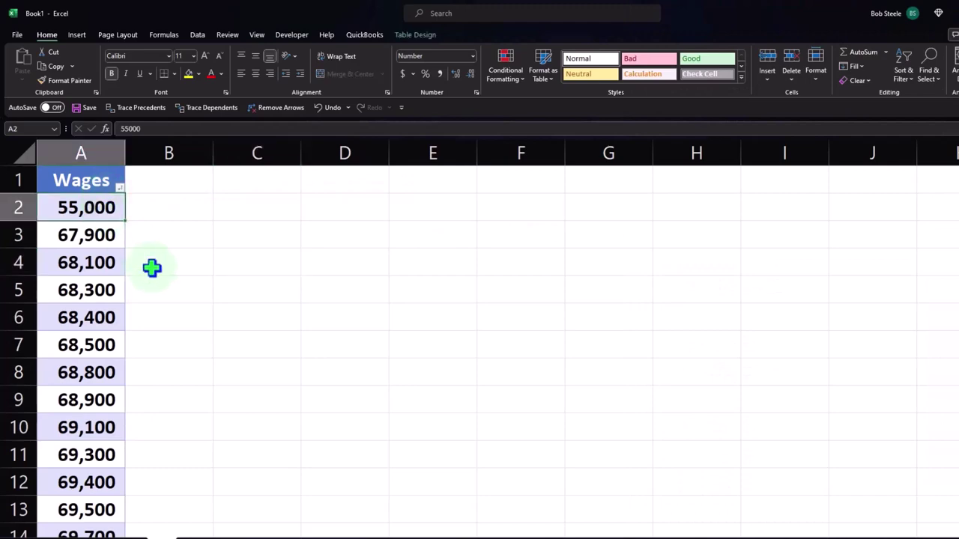
scroll(152, 267, down, 17)
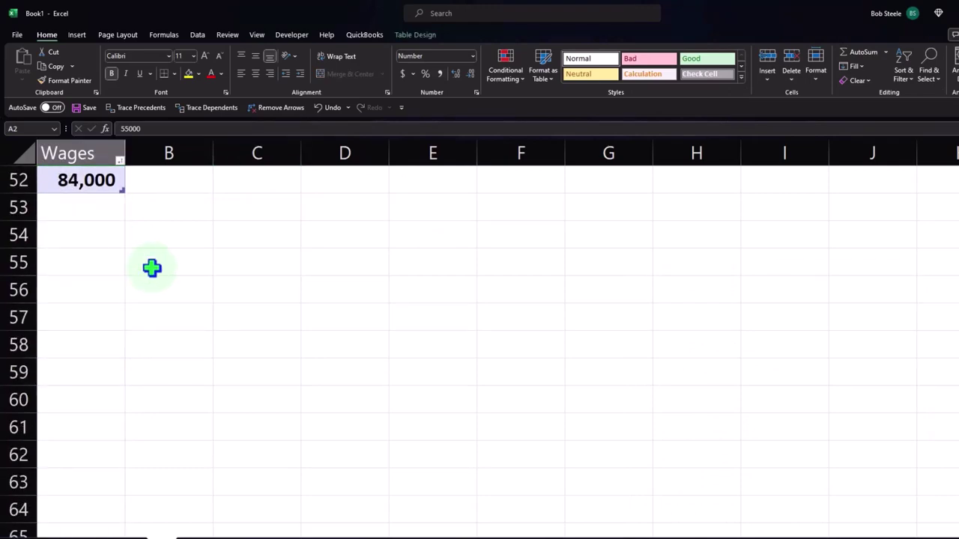
click(86, 180)
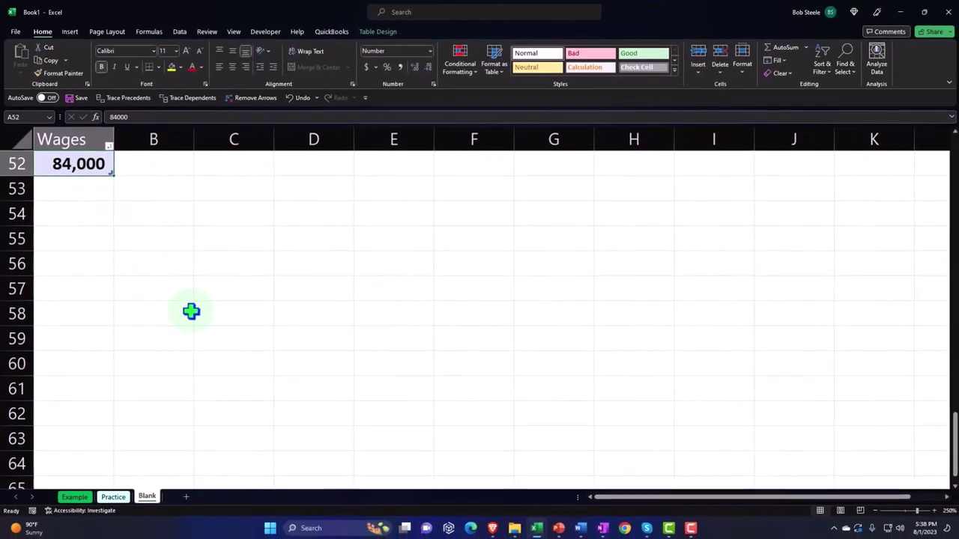
scroll(191, 311, up, 17)
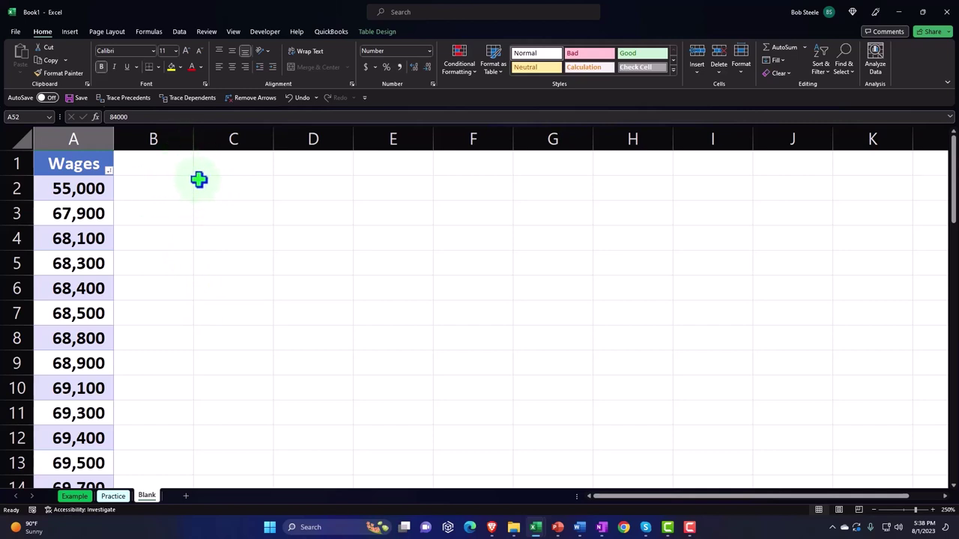
Narrow column B to a thin spacer about 0.67 (8 pixels) wide.
click(199, 180)
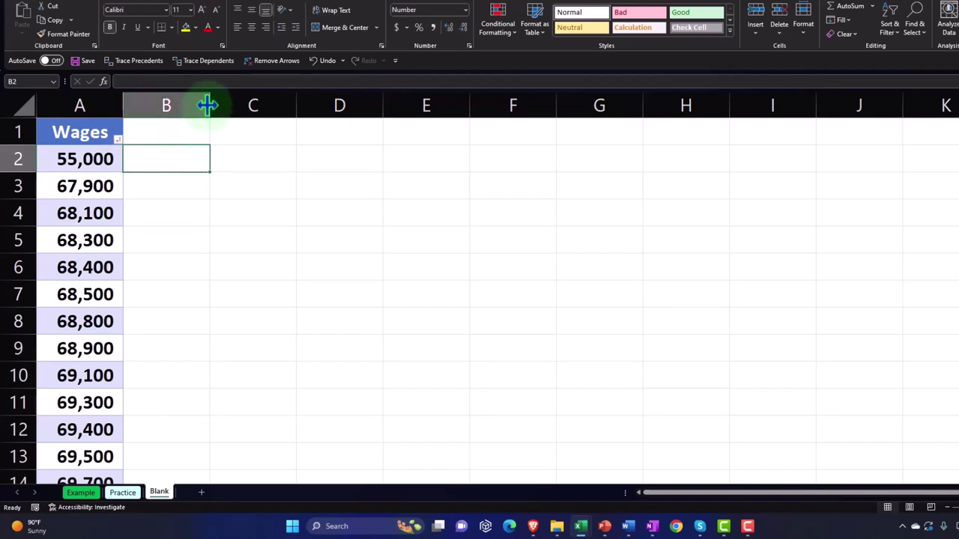
drag(207, 106, 131, 106)
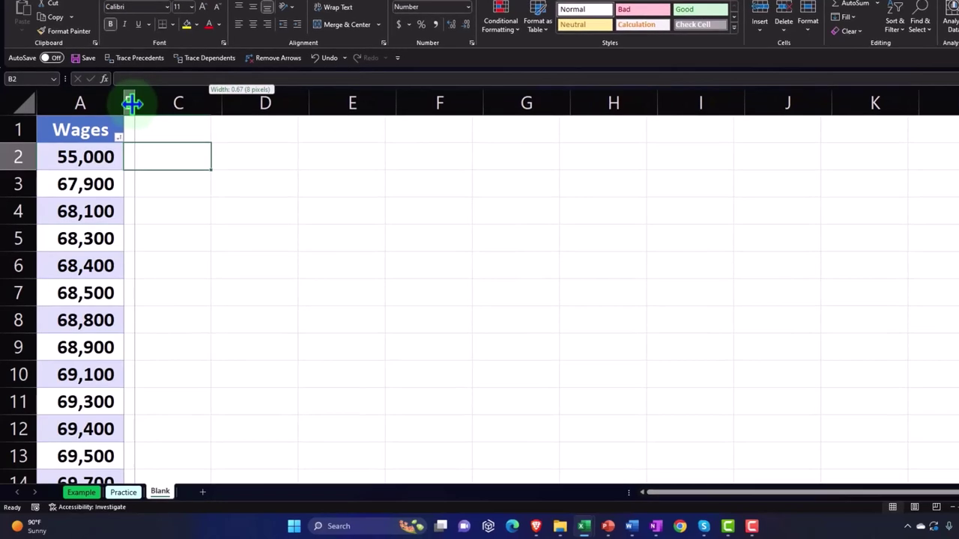
drag(142, 72, 141, 69)
Enter the label Mean or Average in cell C2 and widen column C to fit it.
click(181, 121)
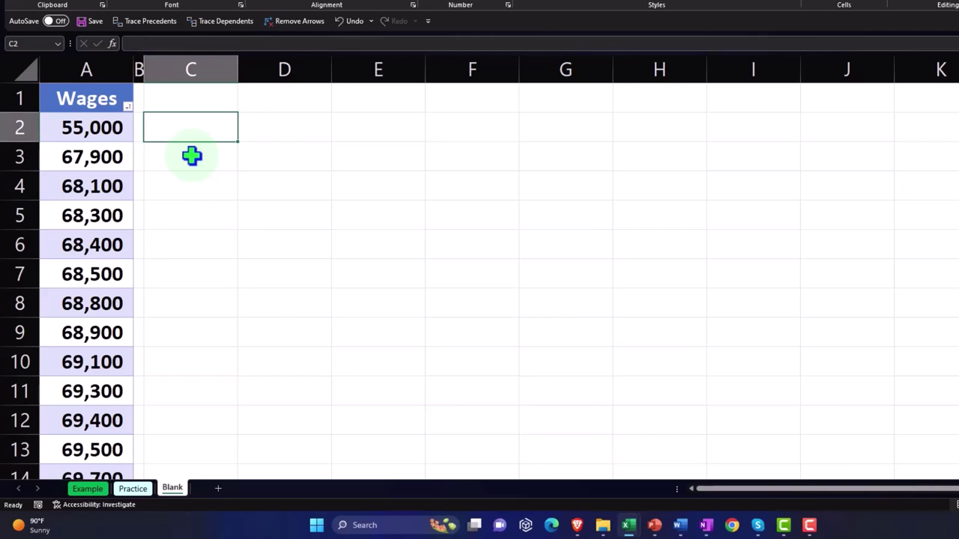
text(Men)
key(BackSpace)
key(BackSpace)
text(ean )
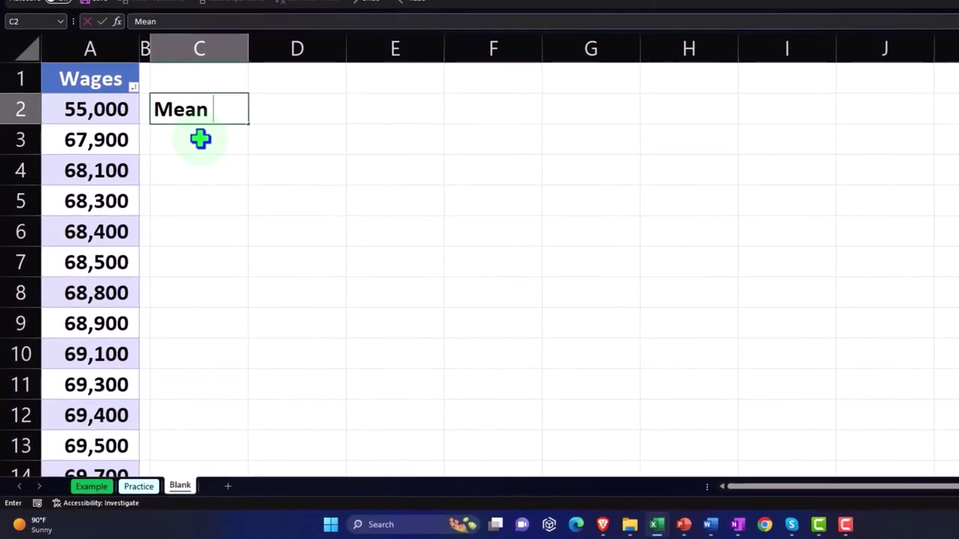
text(& A)
key(BackSpace)
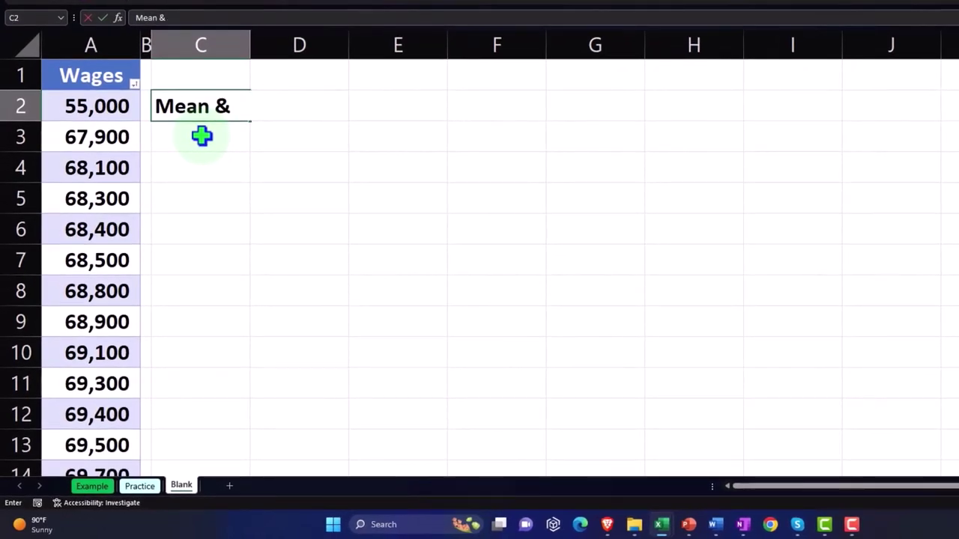
key(BackSpace)
key(BackSpace)
text(or Av)
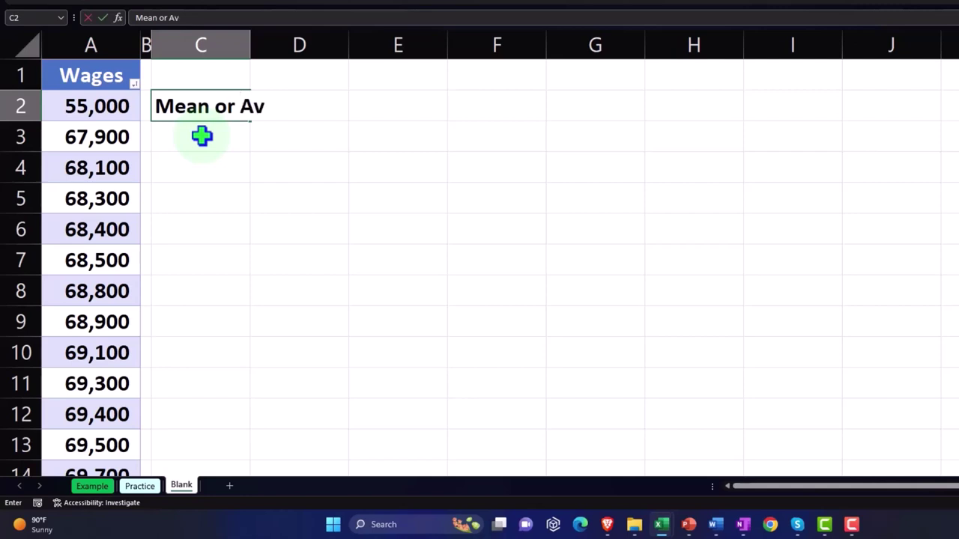
text(erage)
key(Return)
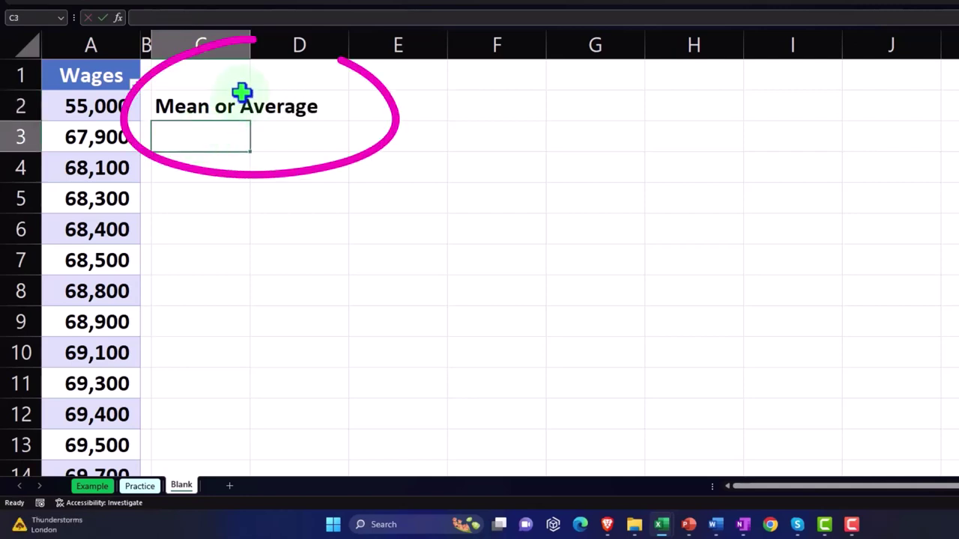
drag(250, 45, 327, 52)
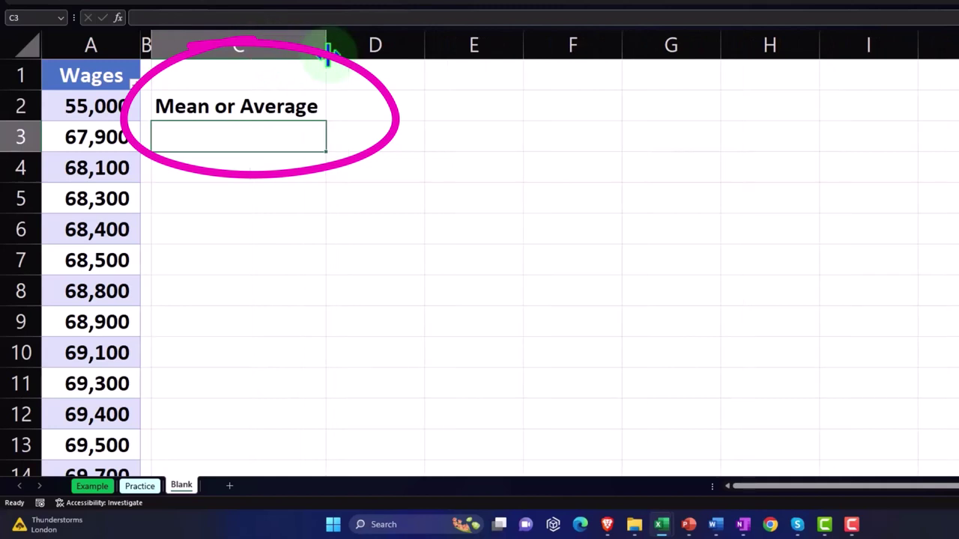
Label cell C3 Funtion and calculate the mean of the Wages column in D3 with =AVERAGE(Table3[Wages]).
text(Funtion)
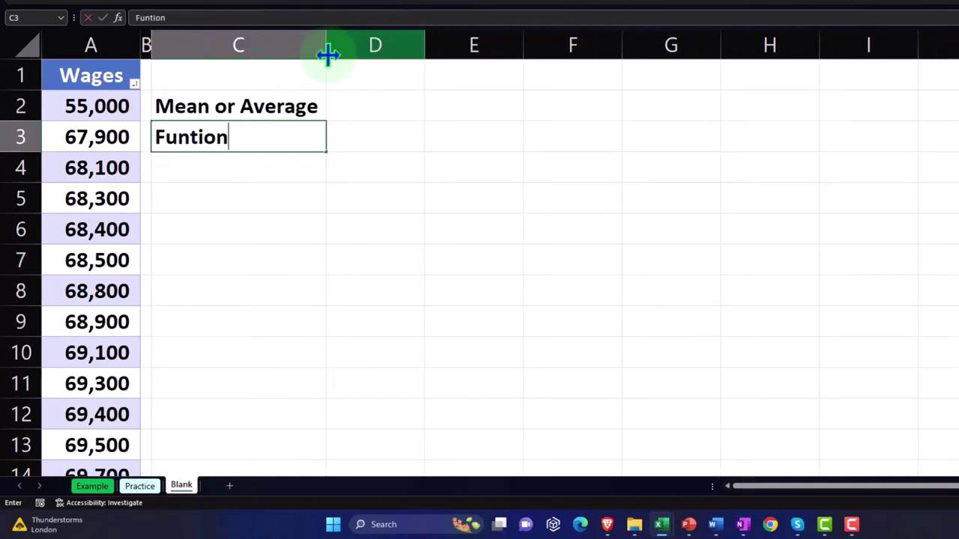
key(Tab)
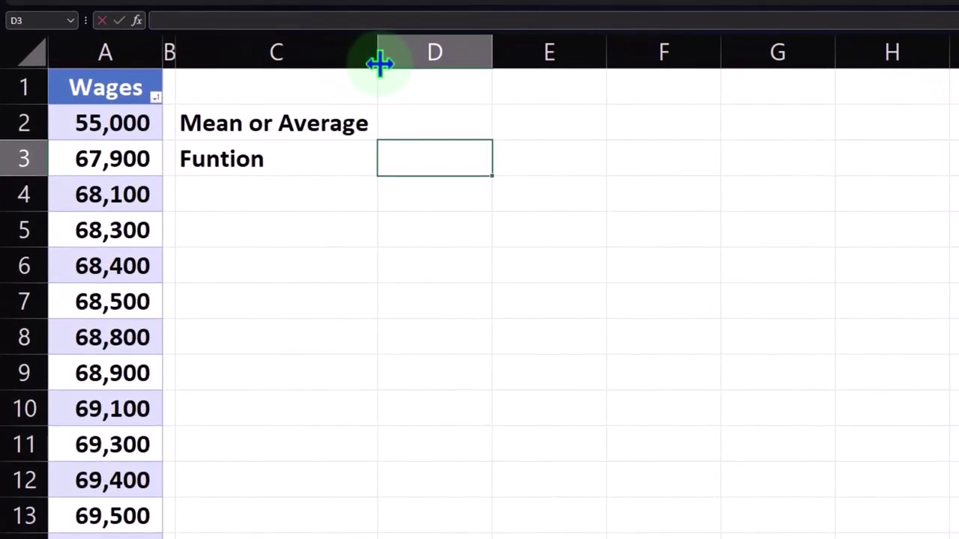
text(=averag)
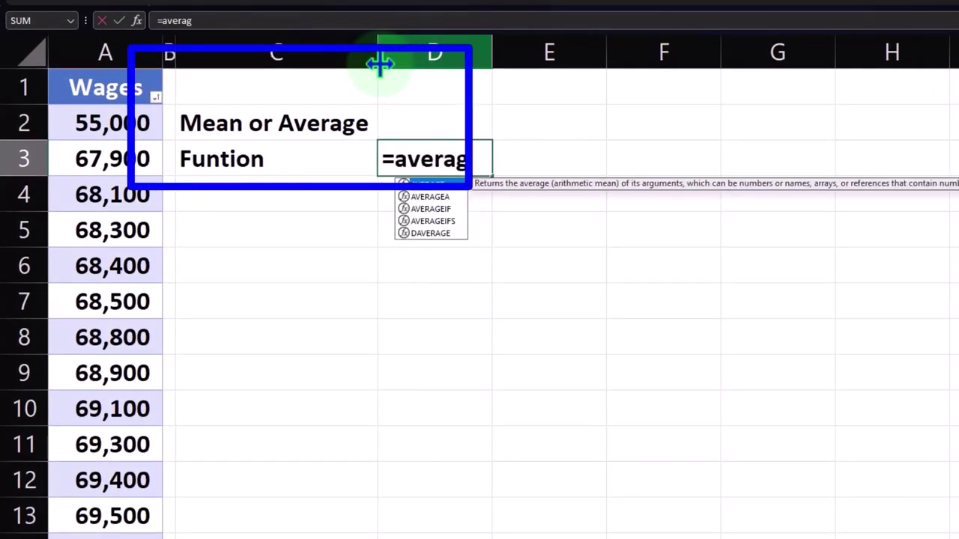
double_click(427, 188)
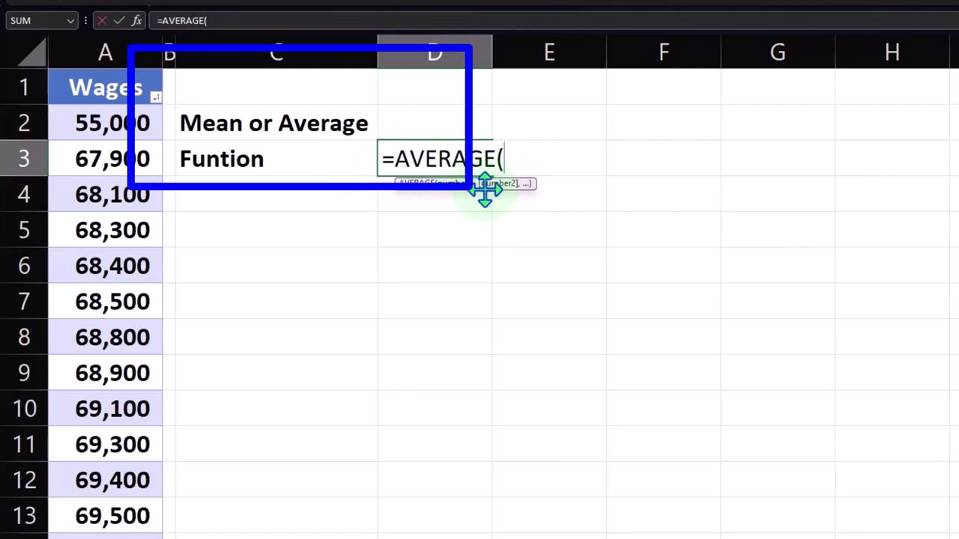
drag(115, 127, 105, 314)
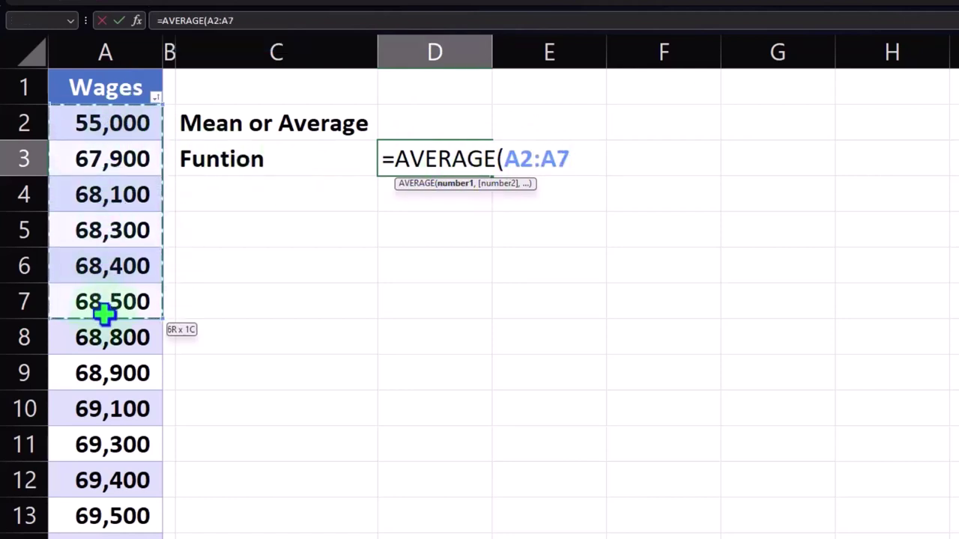
click(97, 125)
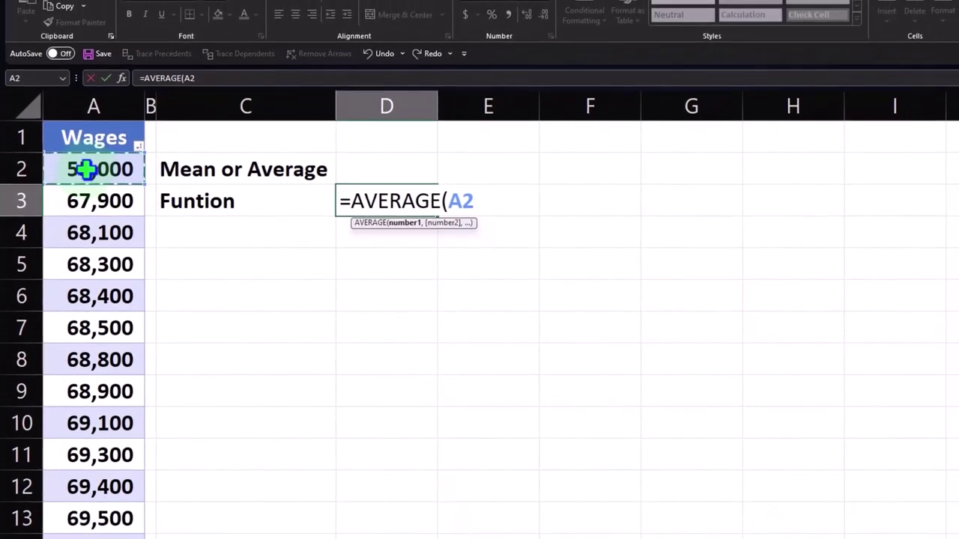
key(ctrl+shift+Down)
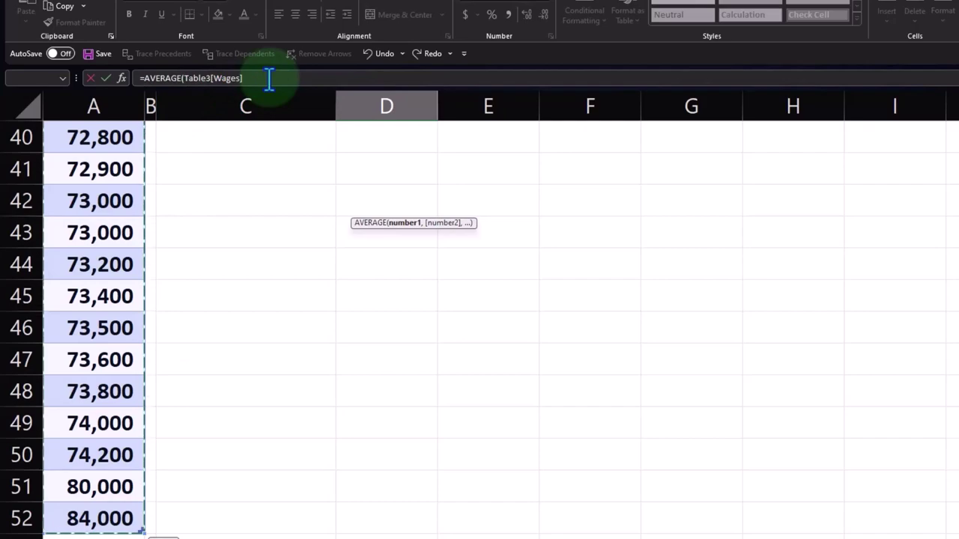
key(ctrl+BackSpace)
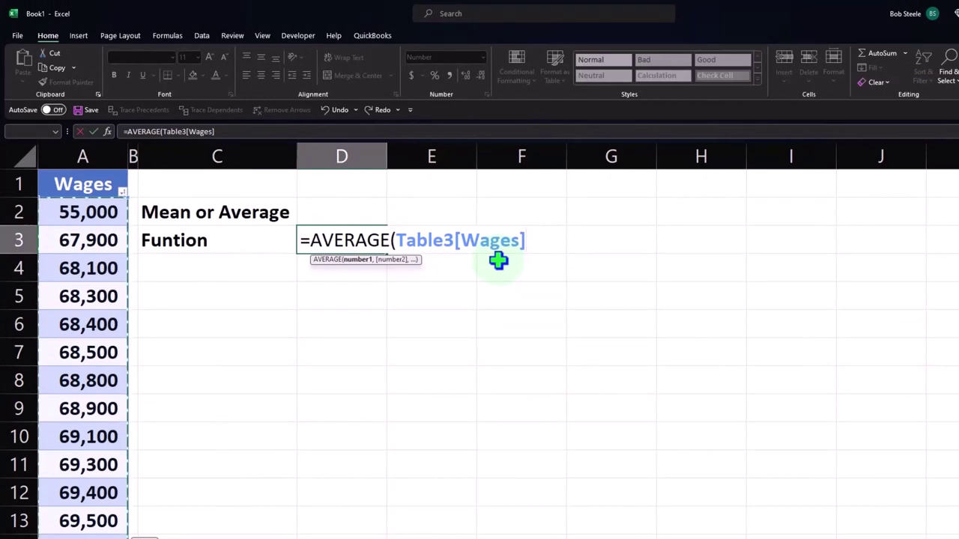
text())
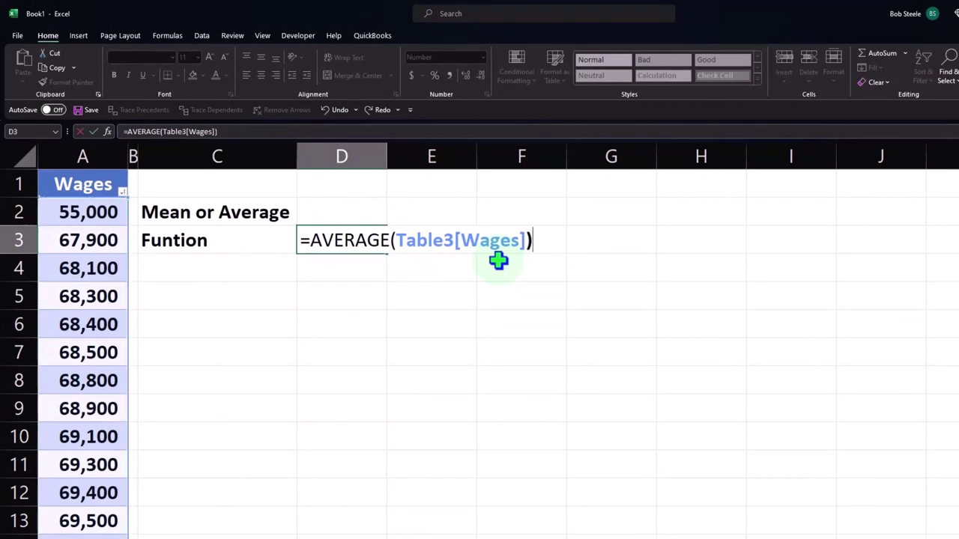
key(BackSpace)
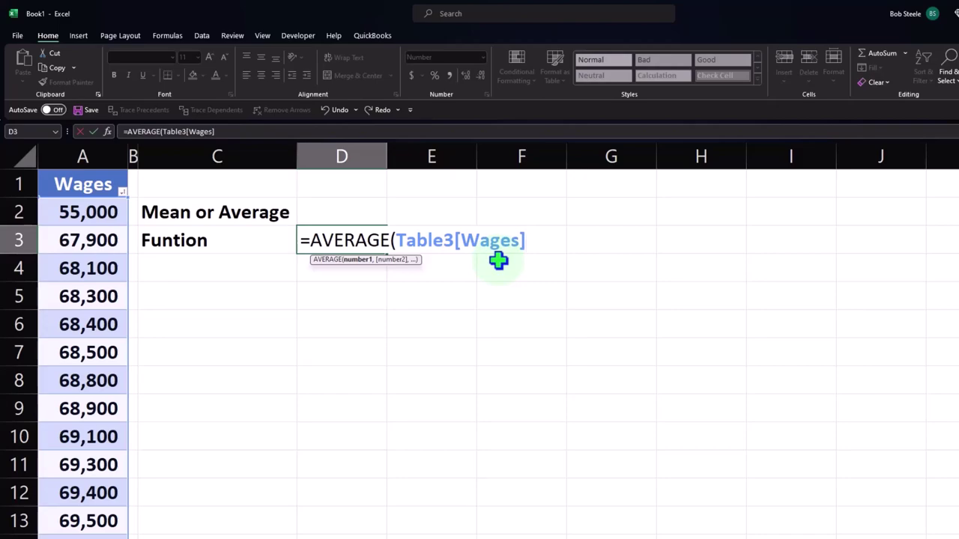
key(Return)
Enter the labels Manual method in cell C4 and Sum in cell C5.
key(Left)
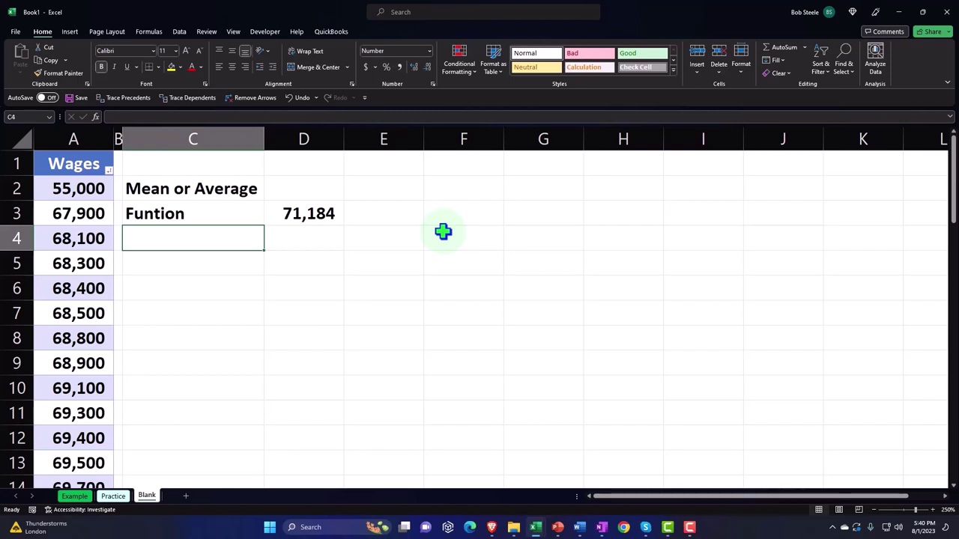
text(Manu)
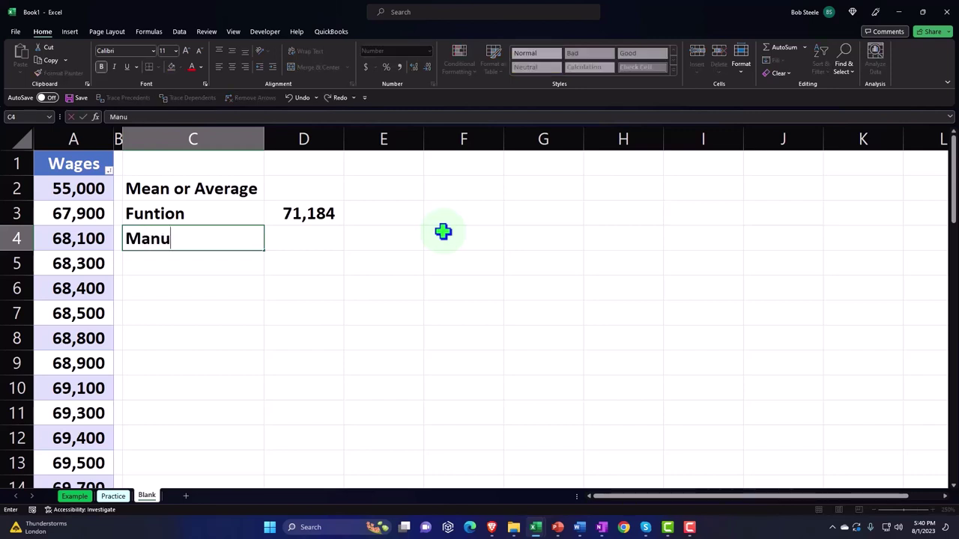
text(al method)
key(Return)
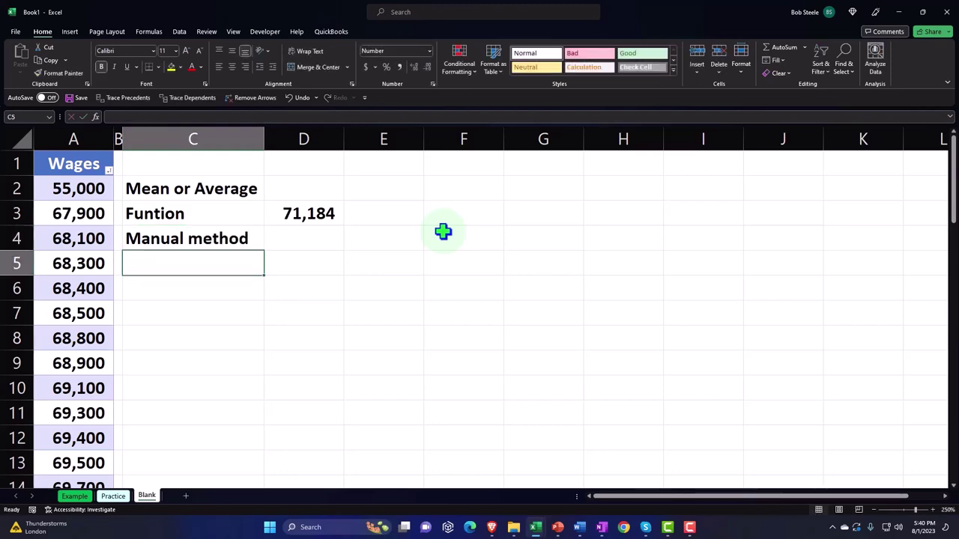
text(SU)
text(um)
key(Return)
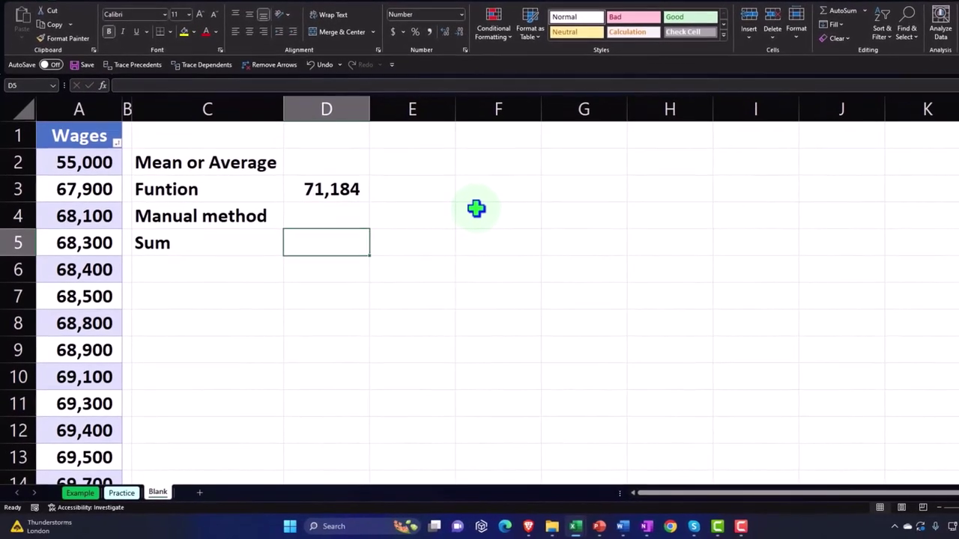
Total the whole Wages column in cell D5 with =SUM(Table3[Wages]).
text(=sum)
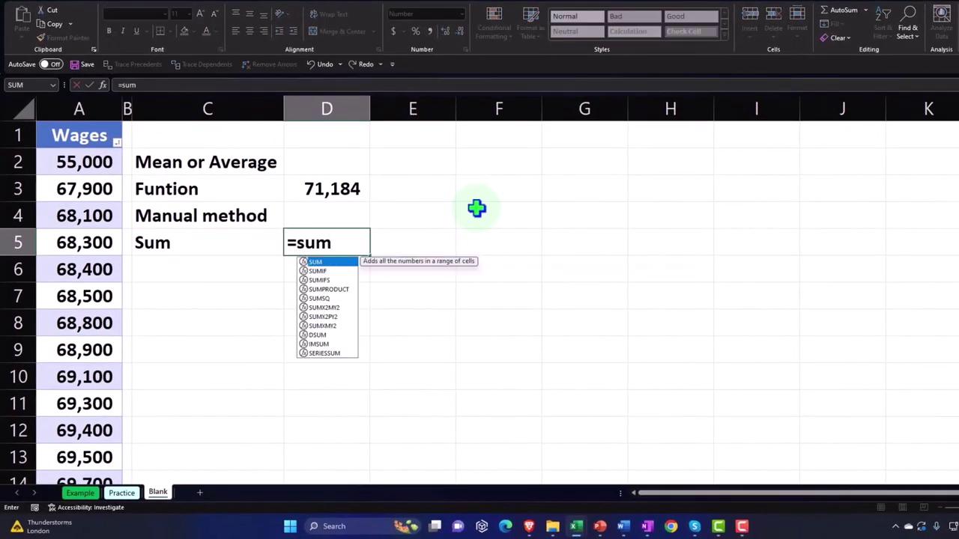
text(()
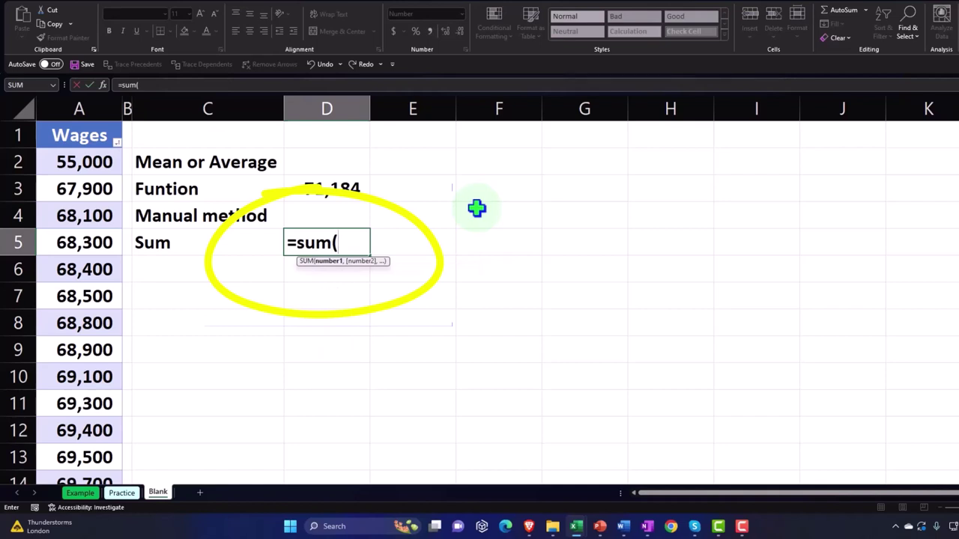
key(Left)
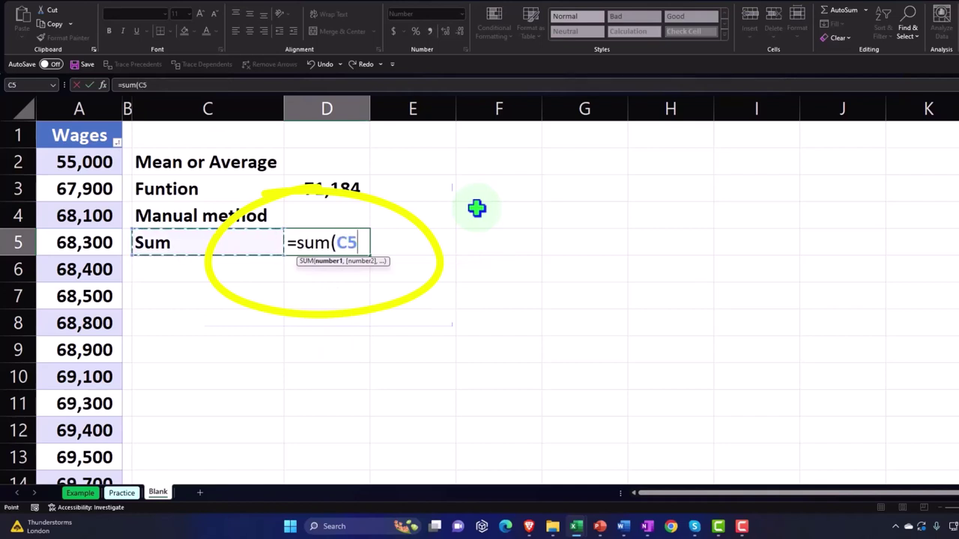
key(Left)
key(Left)
key(Up)
key(Up)
key(Up)
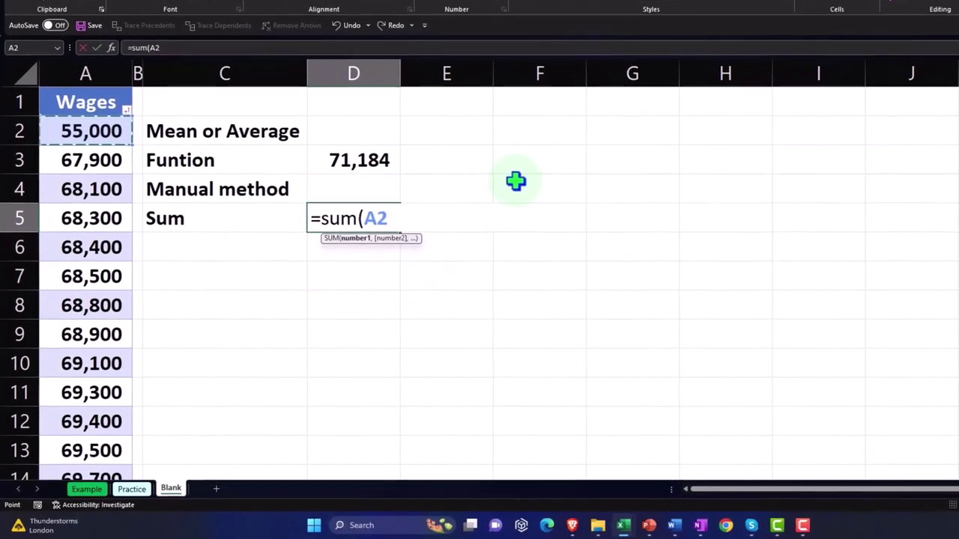
key(ctrl+shift+Down)
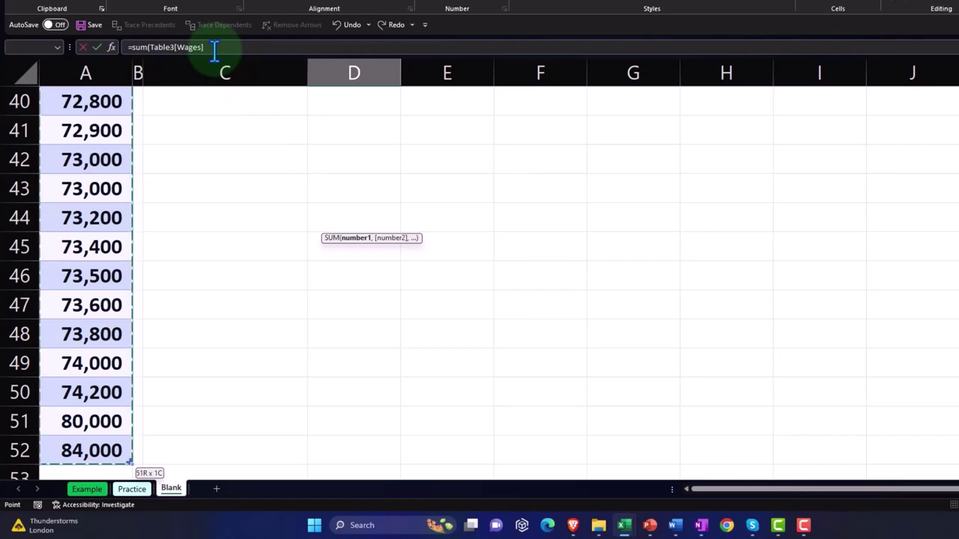
key(ctrl+BackSpace)
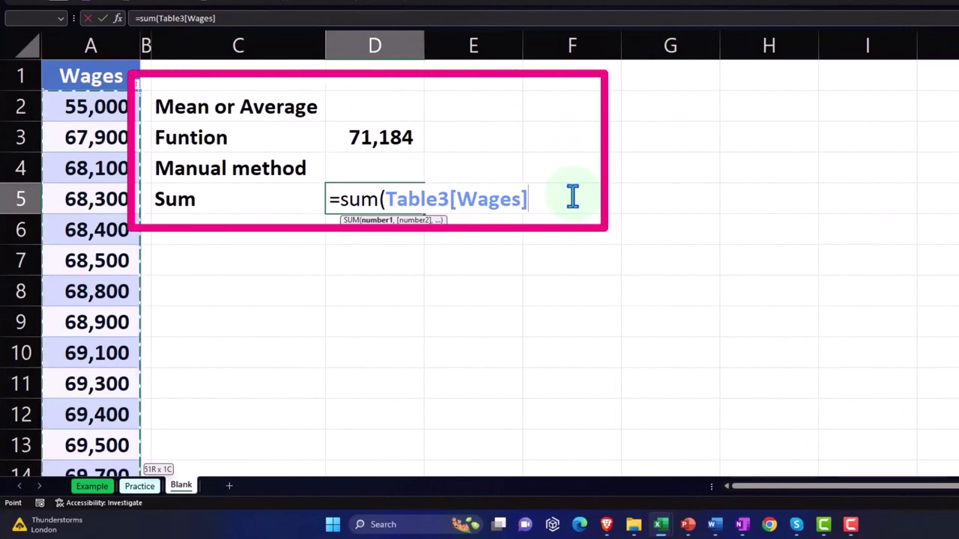
key(Return)
Check which rows the wage data spans and enter the label Count in cell C6.
key(Left)
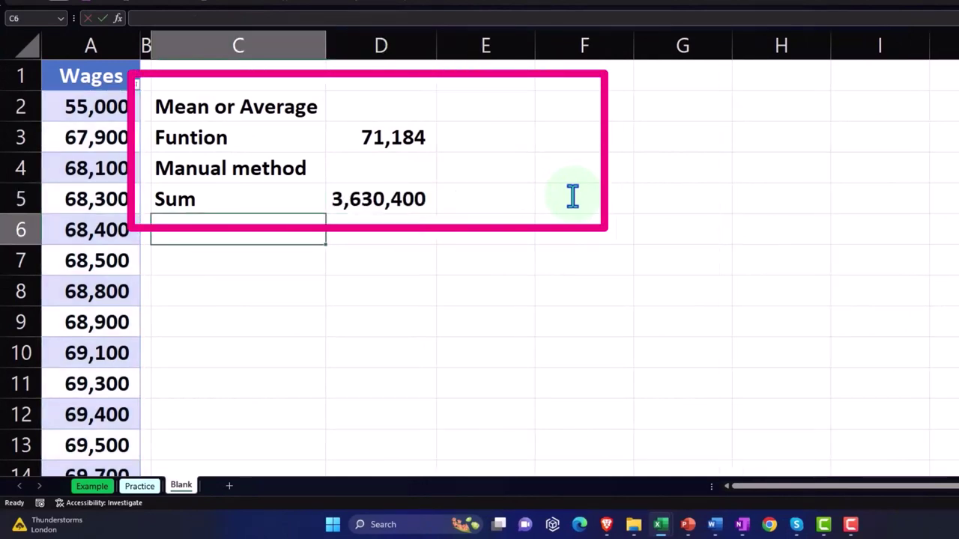
click(18, 105)
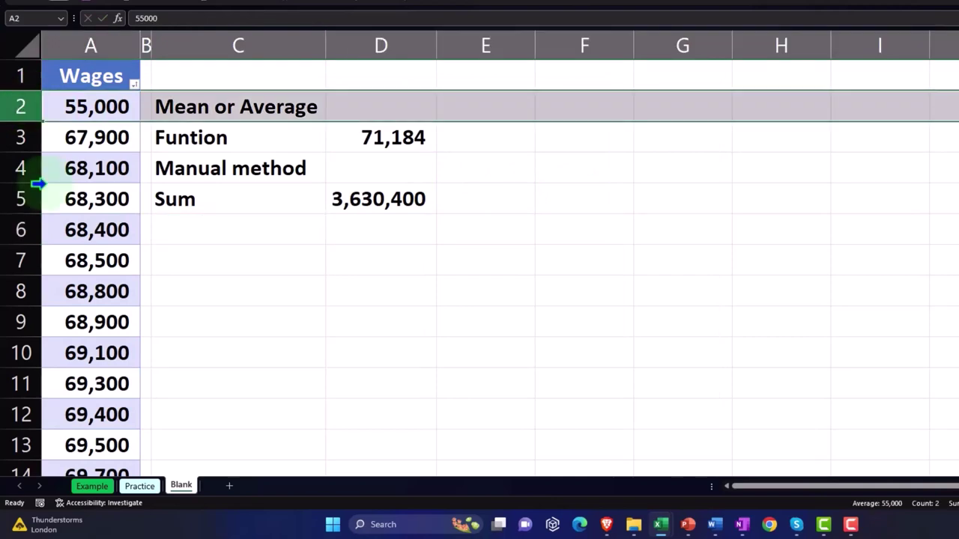
scroll(55, 217, down, 15)
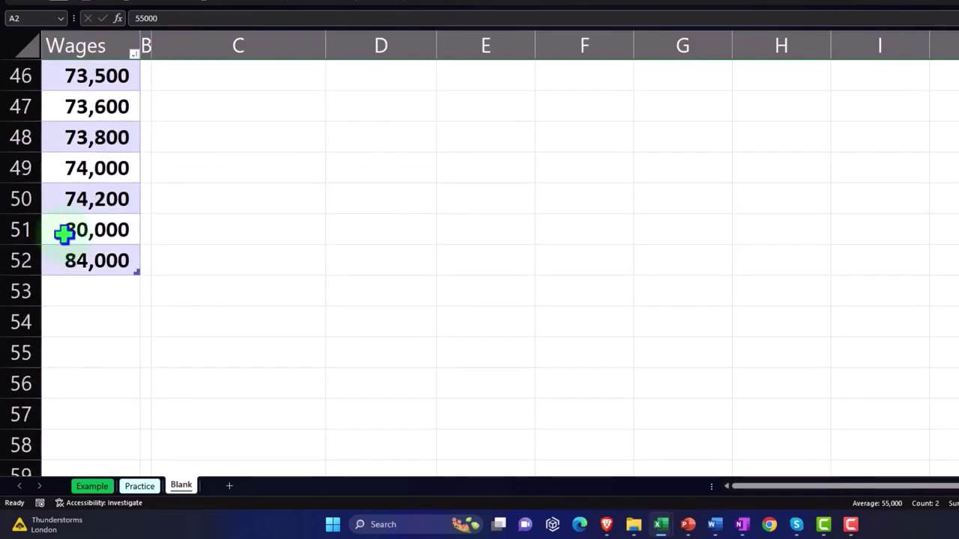
scroll(84, 277, up, 5)
scroll(86, 299, down, 3)
scroll(113, 408, up, 13)
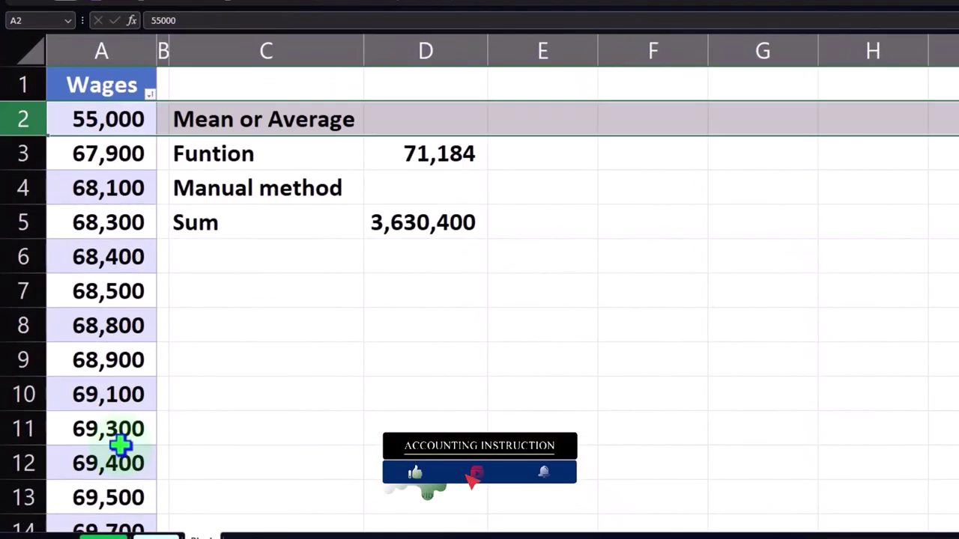
click(216, 253)
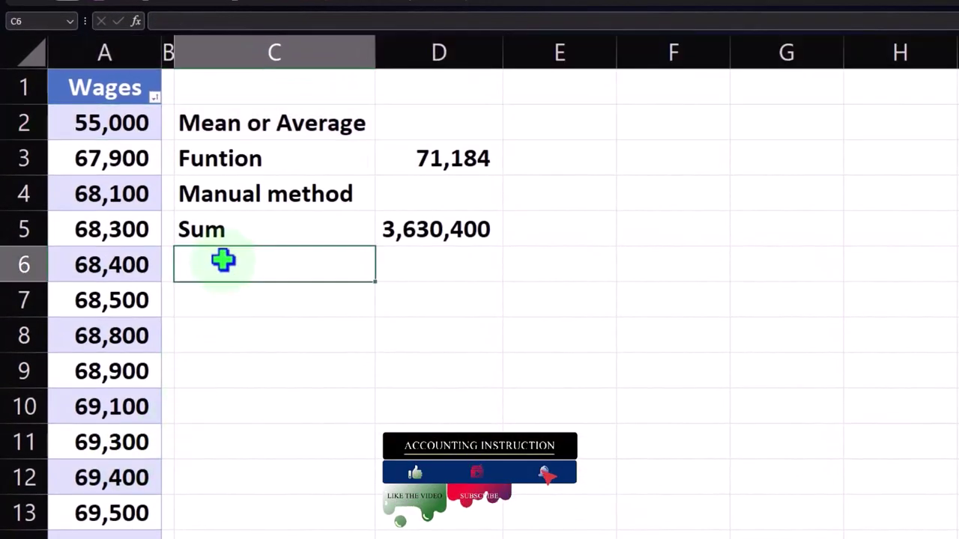
text(Count)
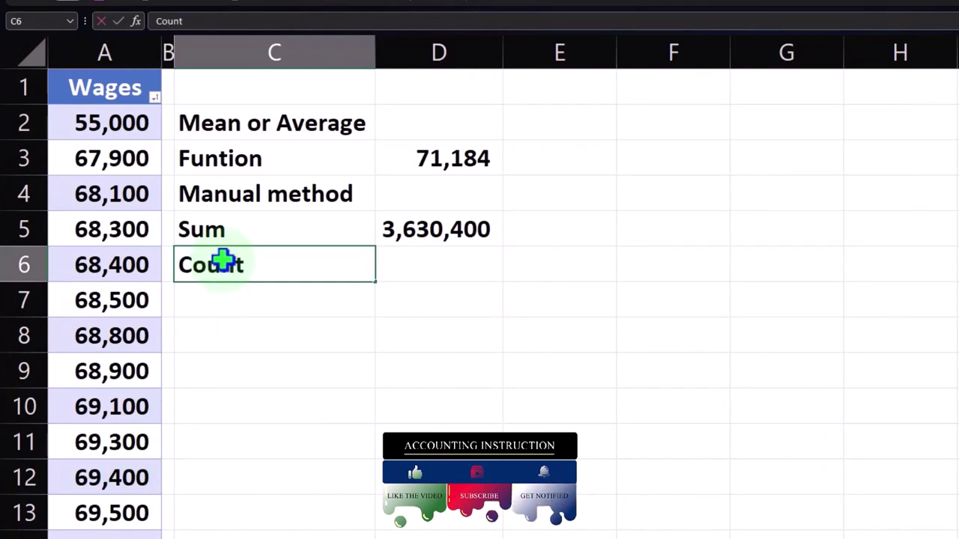
Count the entries of the Wages column in cell D6 with =COUNT(Table3[Wages]).
key(Tab)
text(=count)
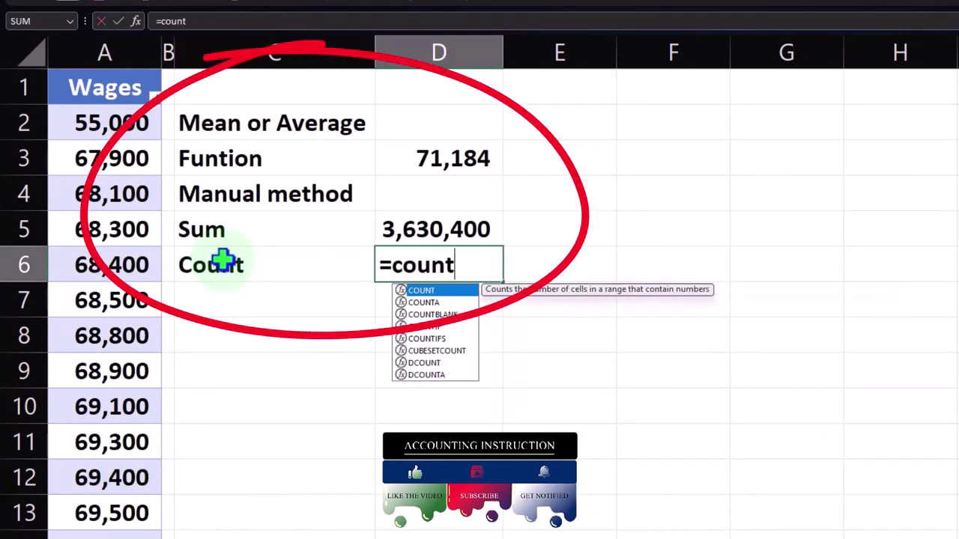
text(()
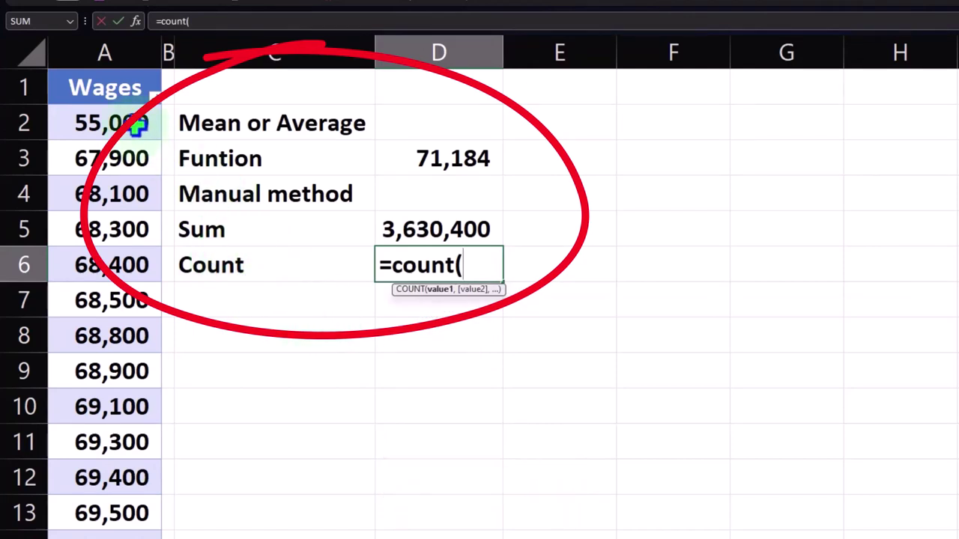
key(Left)
key(Left)
key(Left)
key(Up)
key(Up)
key(Up)
key(Up)
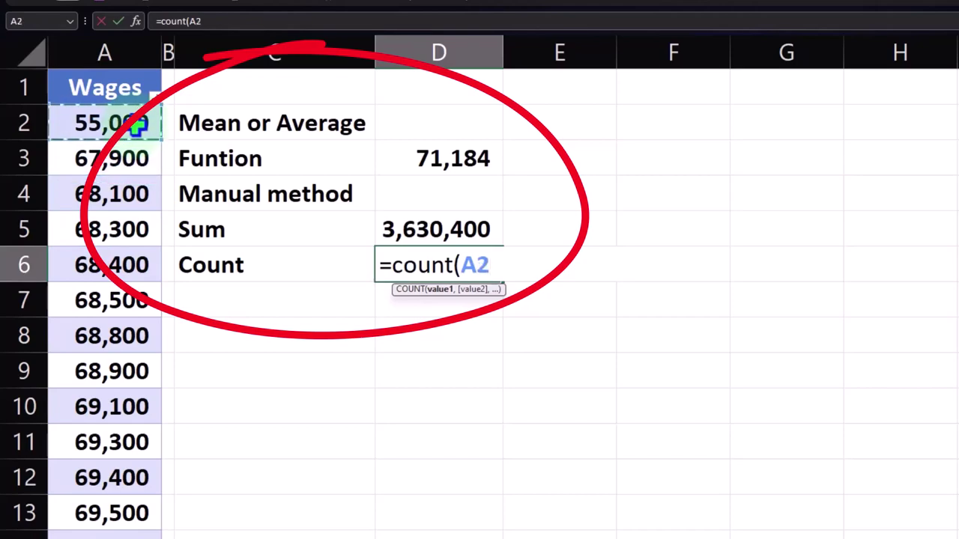
key(ctrl+shift+Down)
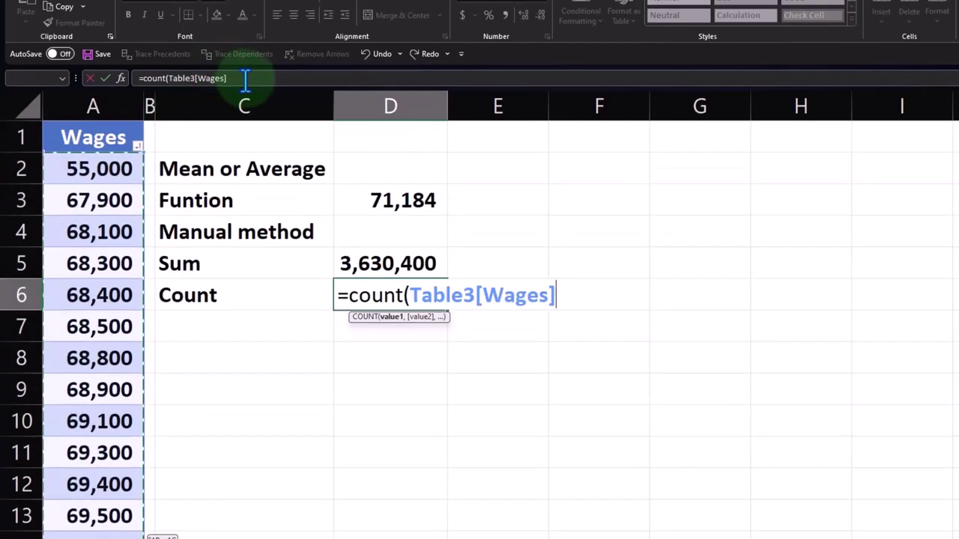
key(Return)
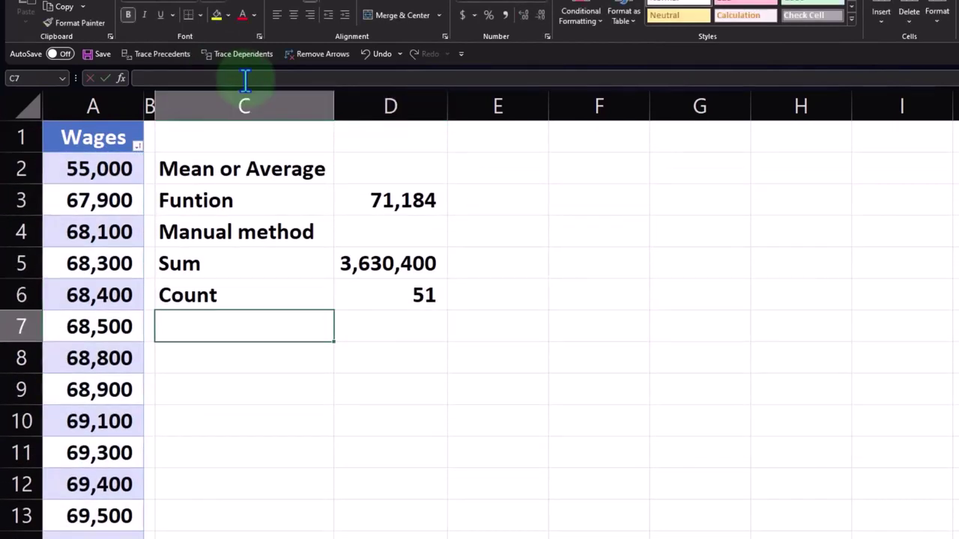
Enter the label Devide in cell C7, below Count.
text(D)
key(BackSpace)
text(Defi)
key(BackSpace)
key(BackSpace)
text(Devide)
Calculate the mean manually in cell D7 by dividing the sum by the count with =D5/D6.
key(Tab)
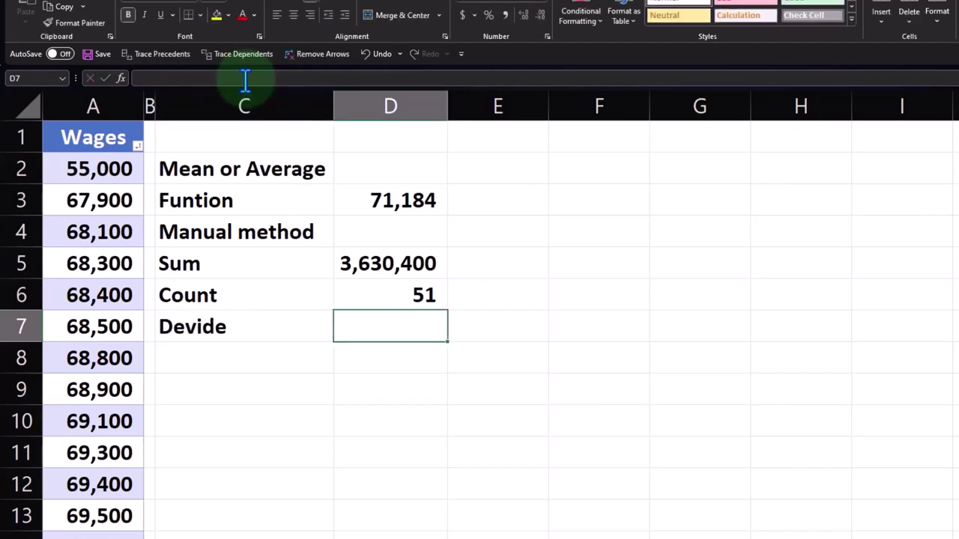
text(=D6)
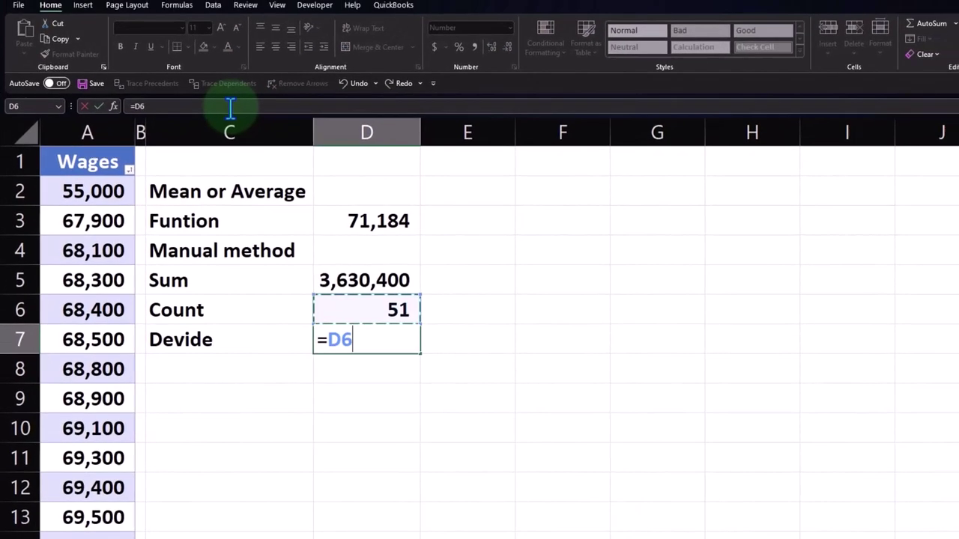
key(Up)
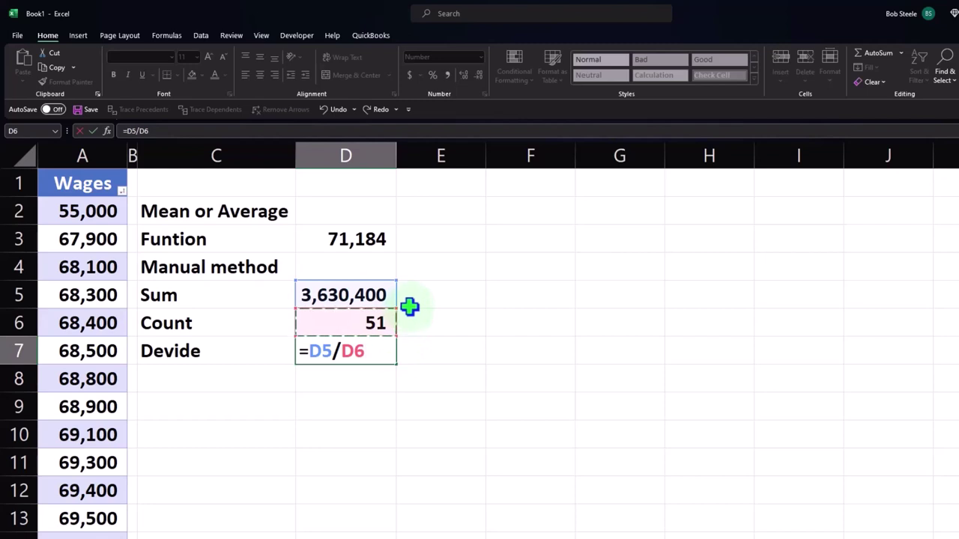
key(Return)
key(Left)
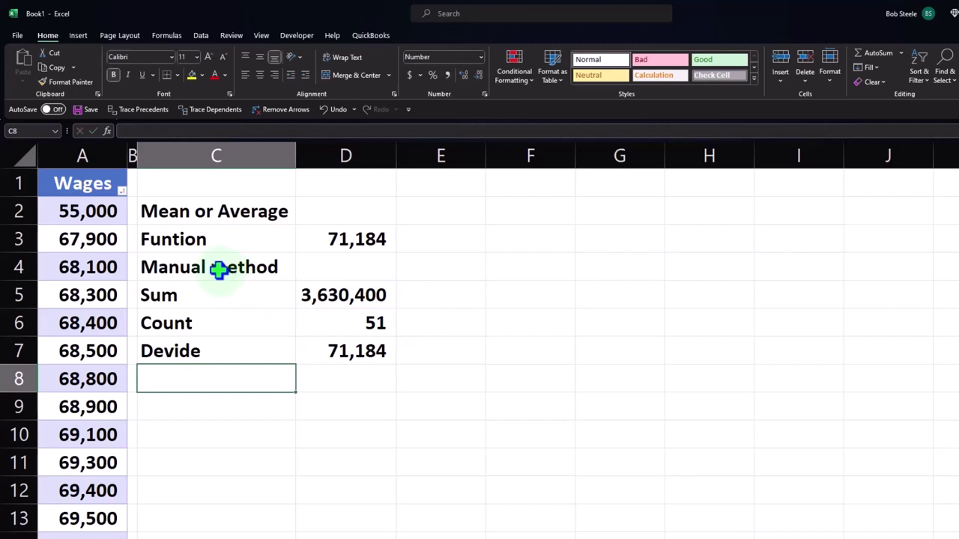
Indent the labels in C4:C7 by one level and the Sum, Count and Devide labels by a second level.
drag(220, 270, 217, 342)
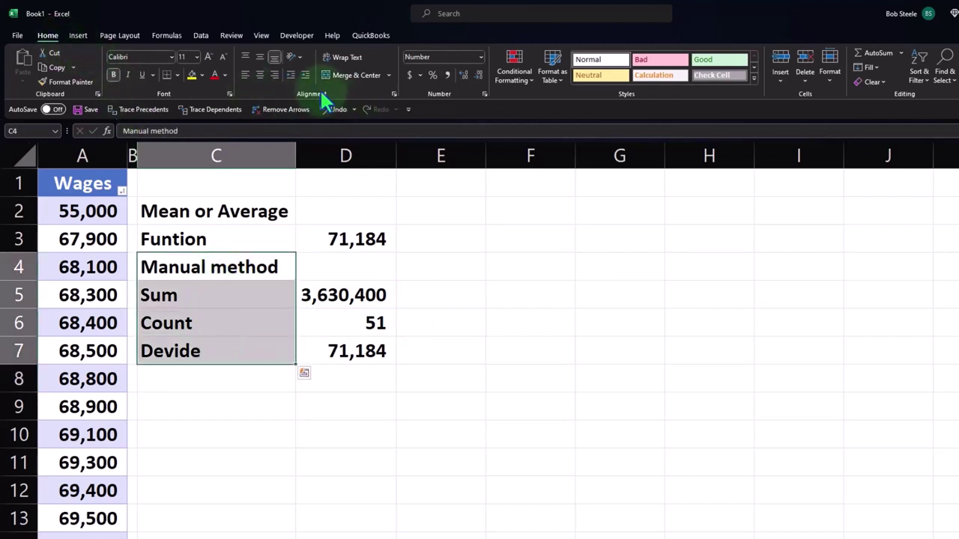
click(305, 75)
drag(226, 294, 226, 343)
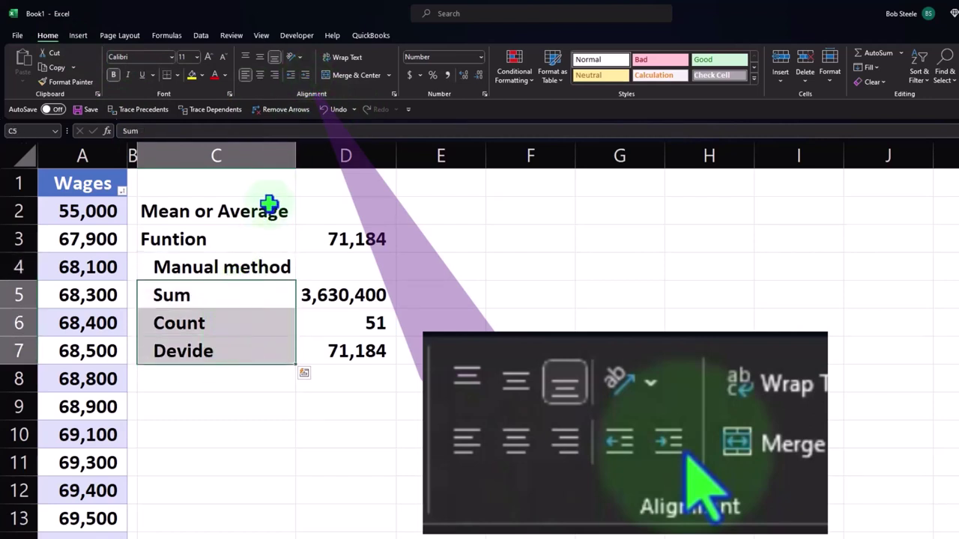
click(305, 76)
Replace the label Devide in cell C7 with Average.
click(222, 358)
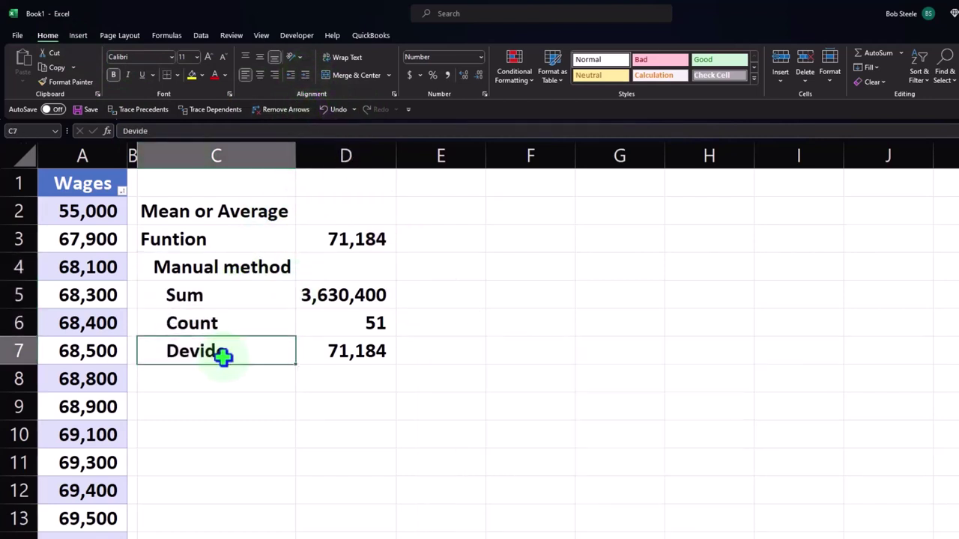
text(Average)
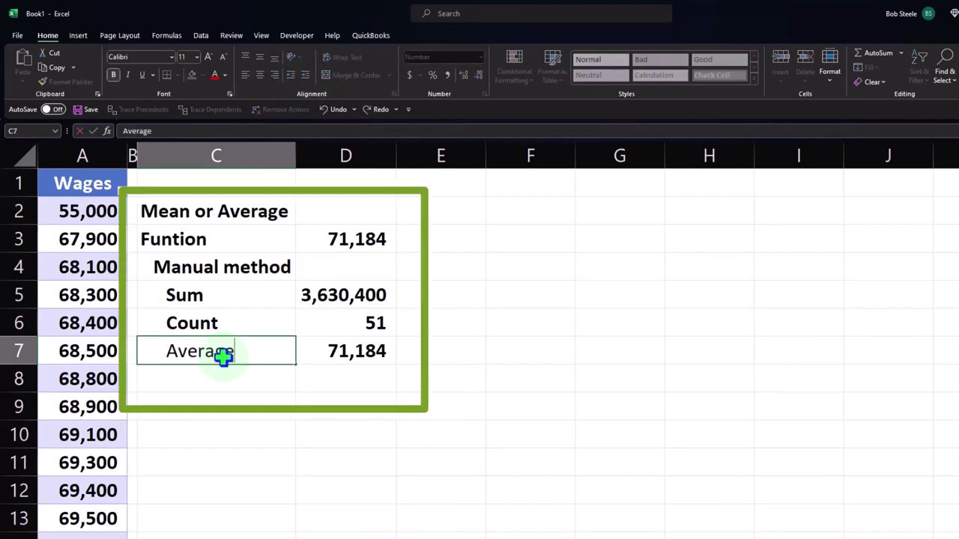
key(Return)
click(222, 358)
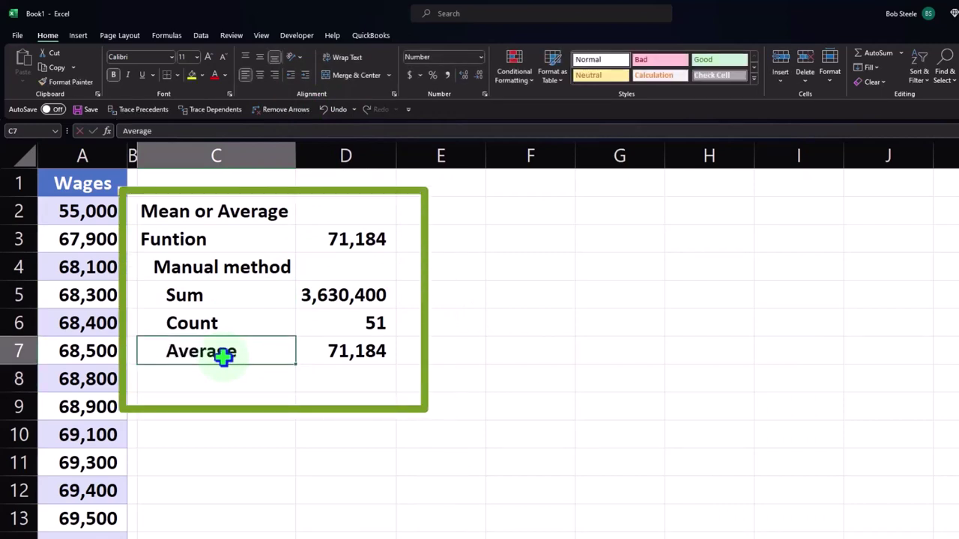
Enter the label Median in cell C9, leaving row 8 blank beneath the mean calculation.
click(199, 411)
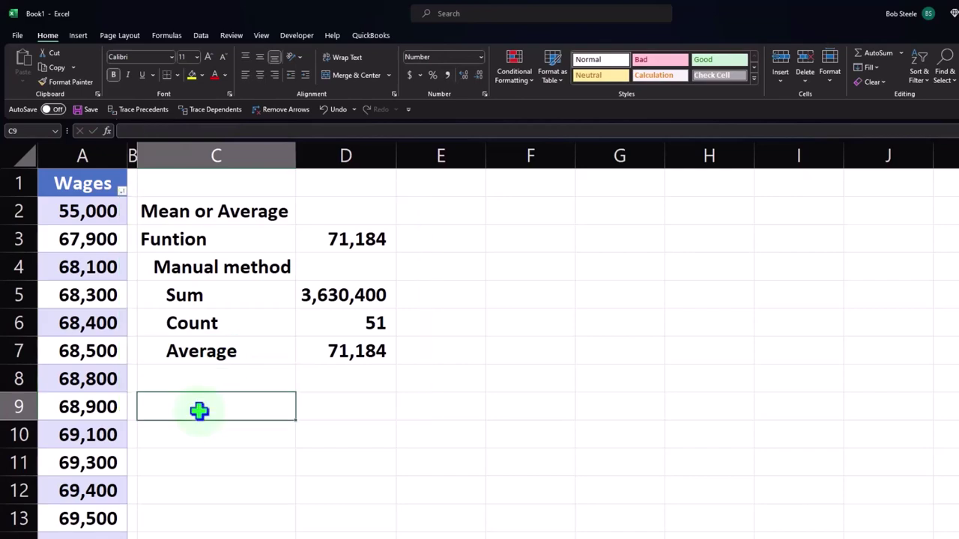
text(Median)
key(Tab)
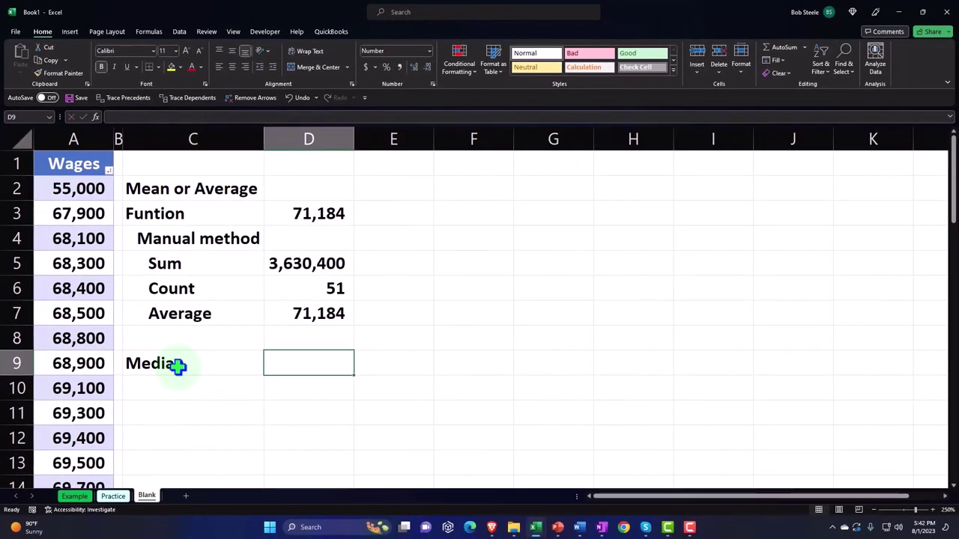
Calculate the median of the Wages column in cell D9 with =MEDIAN(Table3[Wages]).
text(=)
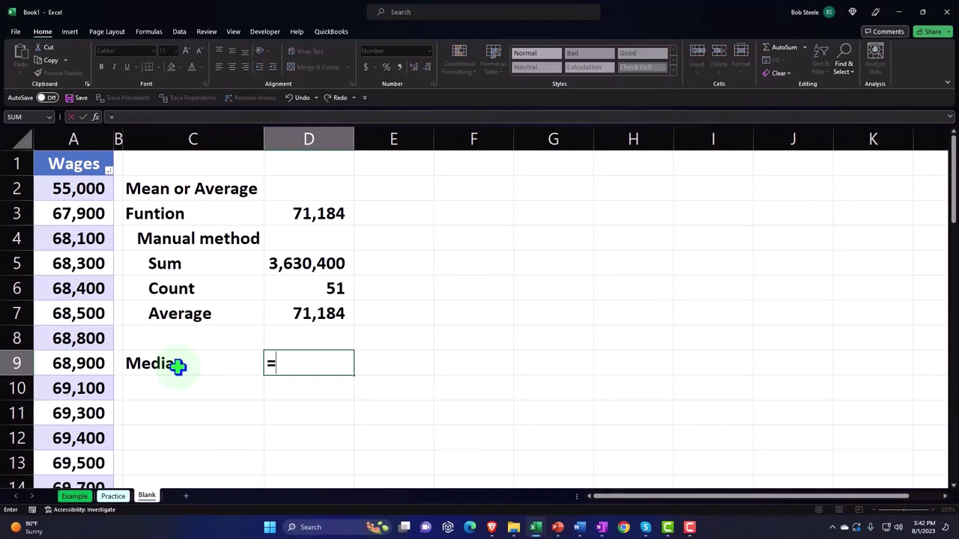
text(me)
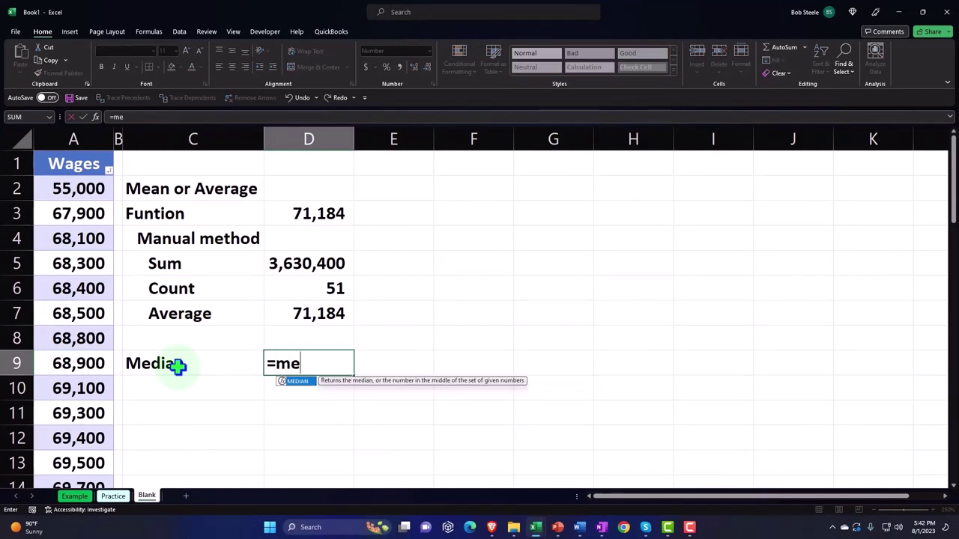
double_click(295, 381)
key(Up)
key(Up)
key(Up)
key(Up)
key(Up)
key(Left)
key(Left)
key(Left)
key(Up)
key(Up)
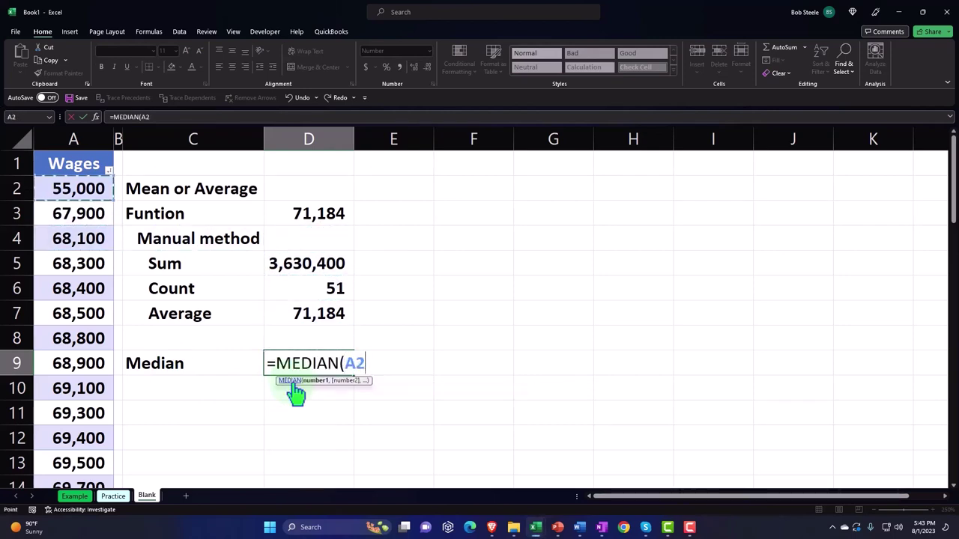
key(ctrl+shift+Down)
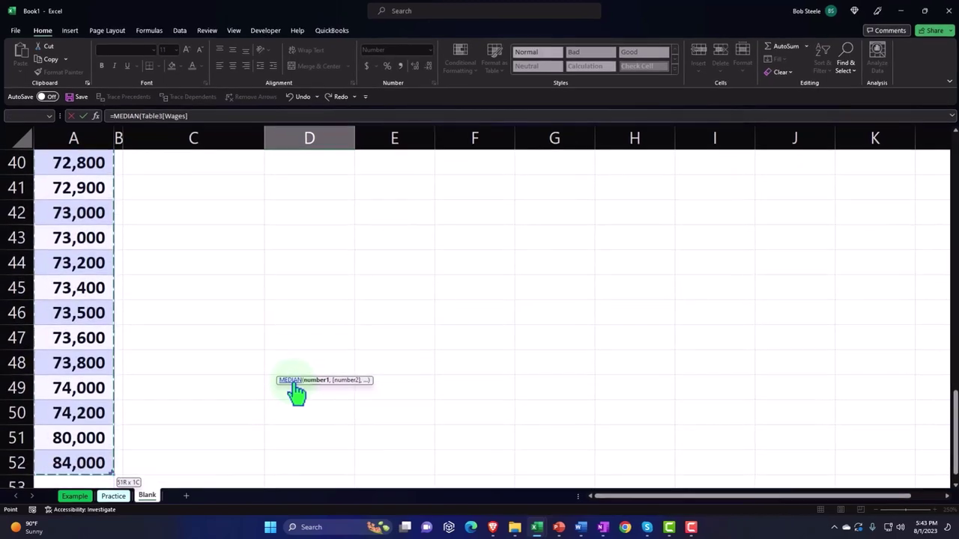
scroll(297, 392, up, 3)
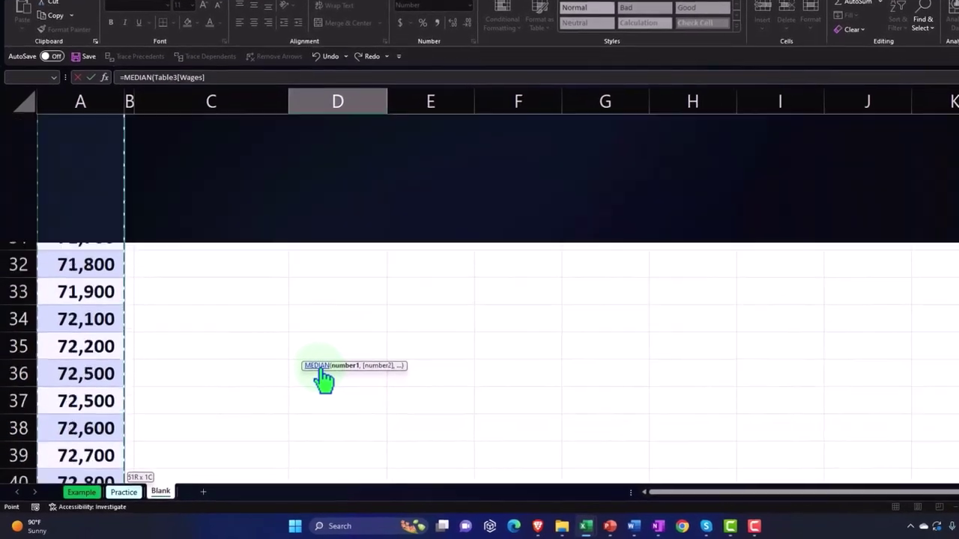
scroll(324, 381, up, 10)
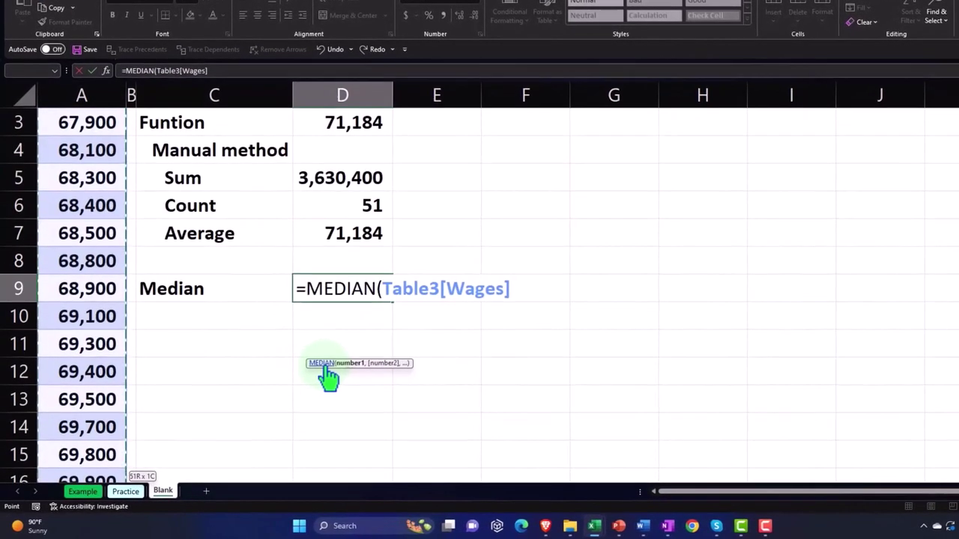
key(Return)
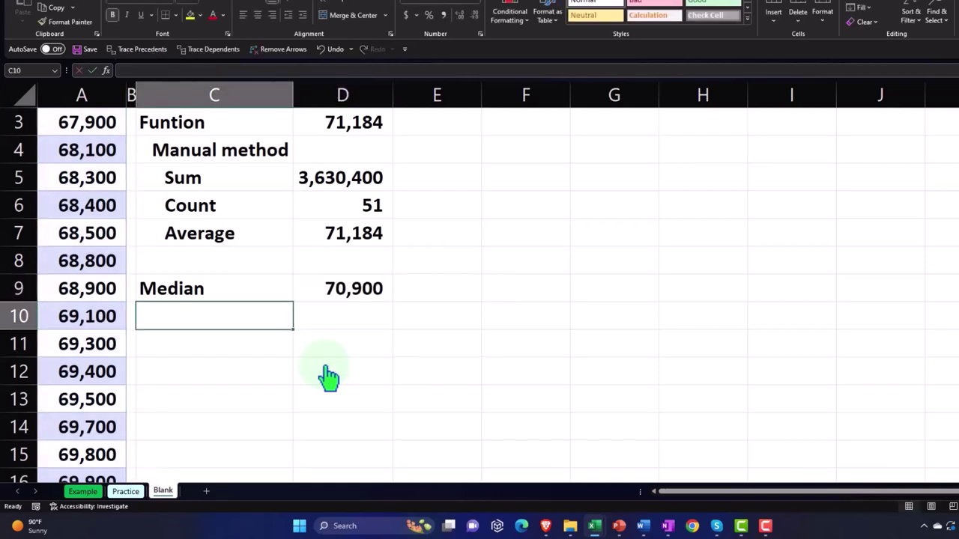
Enter the label Manual in cell C10, below Median.
text(Mn)
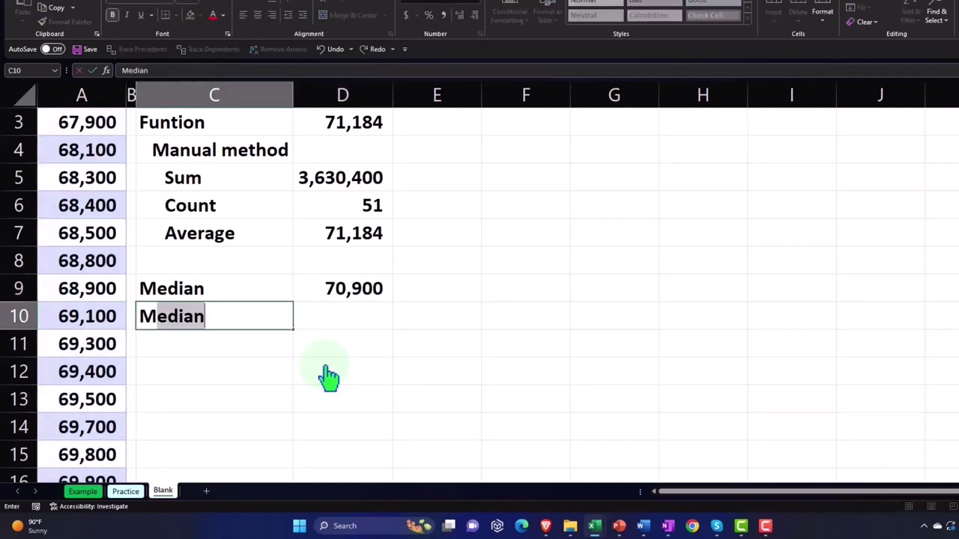
key(BackSpace)
key(BackSpace)
text(<ami)
key(BackSpace)
key(BackSpace)
text(Manual)
key(Tab)
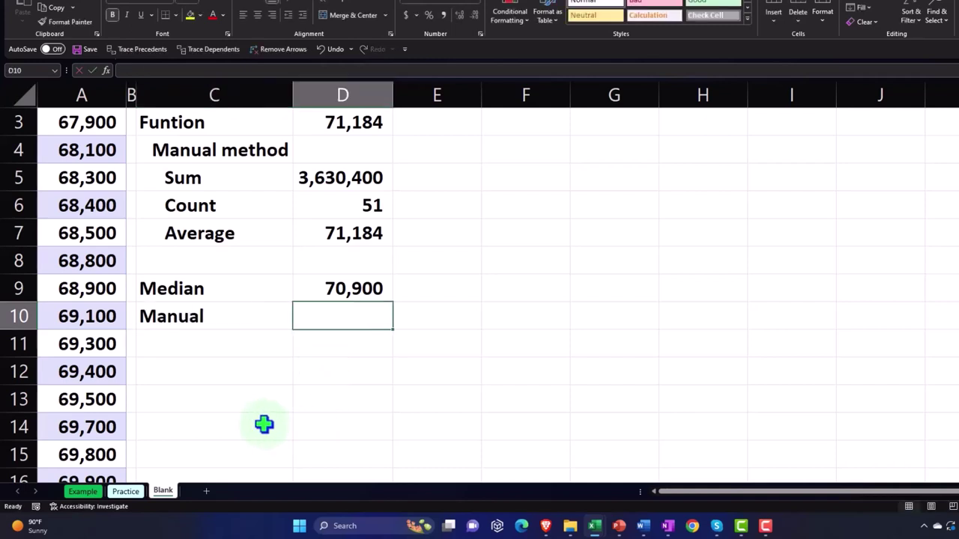
Locate the middle value of the sorted wages in cell A27 and highlight it with a yellow fill.
scroll(251, 421, down, 1)
scroll(67, 165, up, 2)
scroll(64, 270, down, 3)
scroll(65, 268, up, 3)
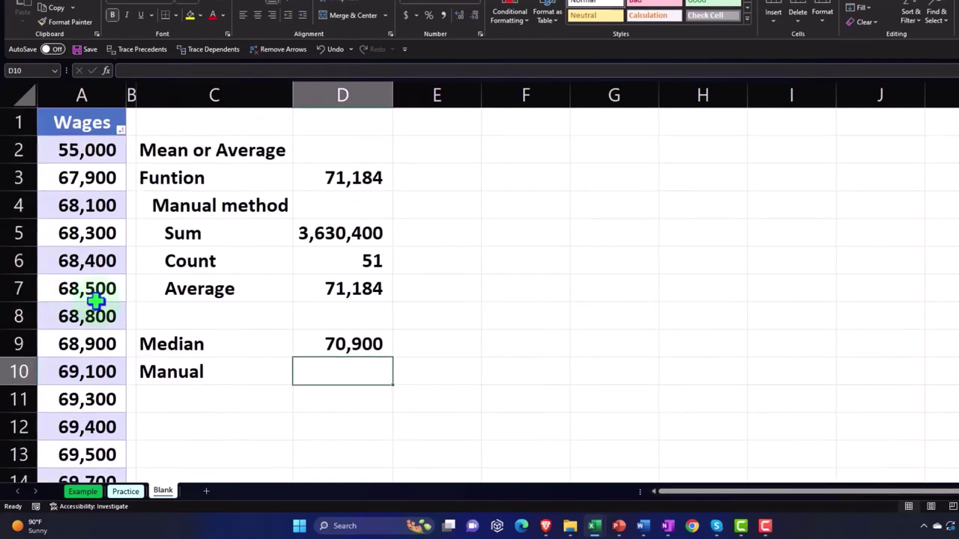
scroll(75, 300, down, 2)
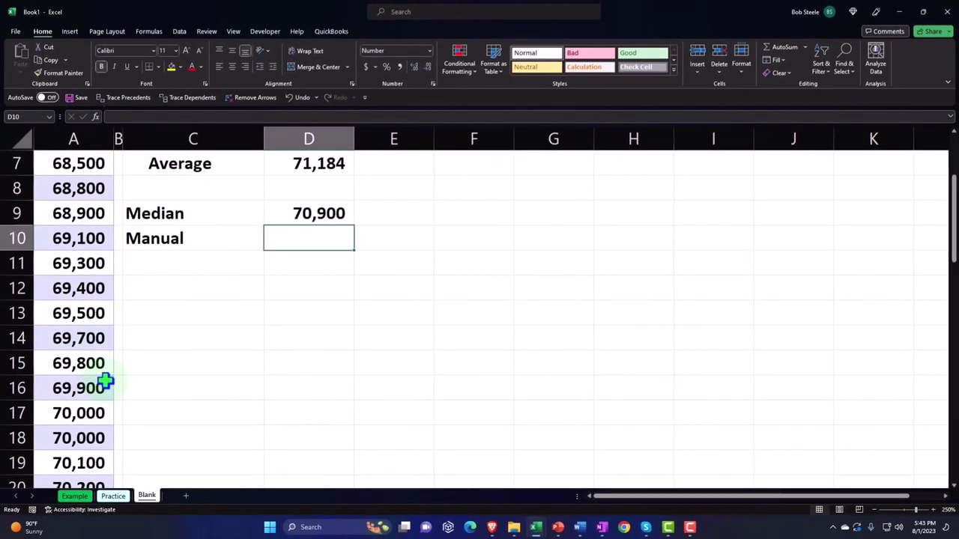
scroll(108, 384, down, 1)
scroll(107, 383, down, 3)
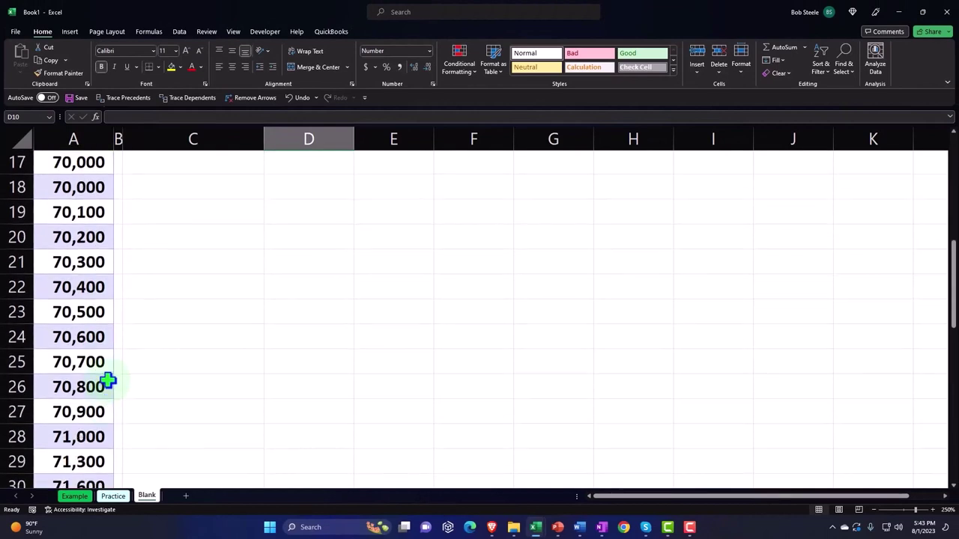
click(92, 363)
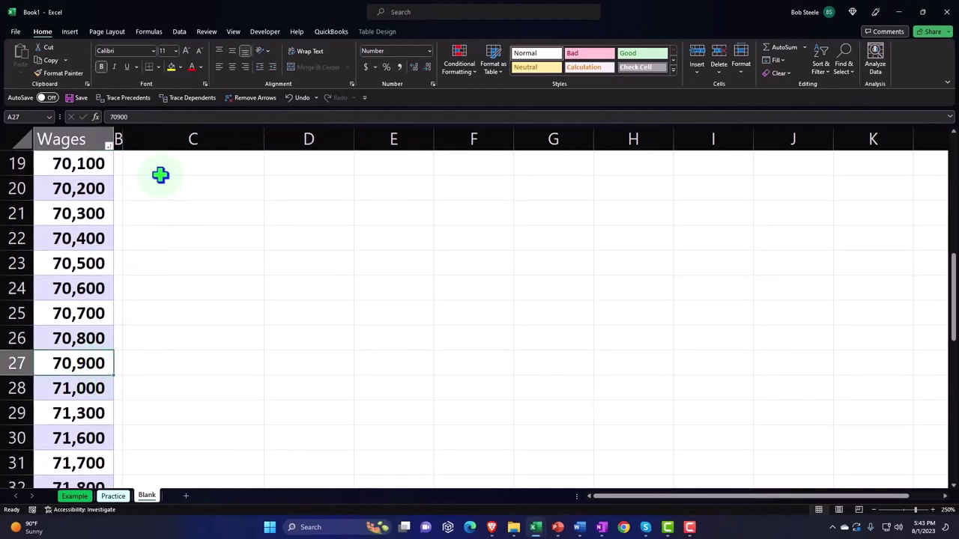
click(171, 66)
Check the number of wages below and above the highlighted middle value by selecting each half of the list.
scroll(229, 358, down, 2)
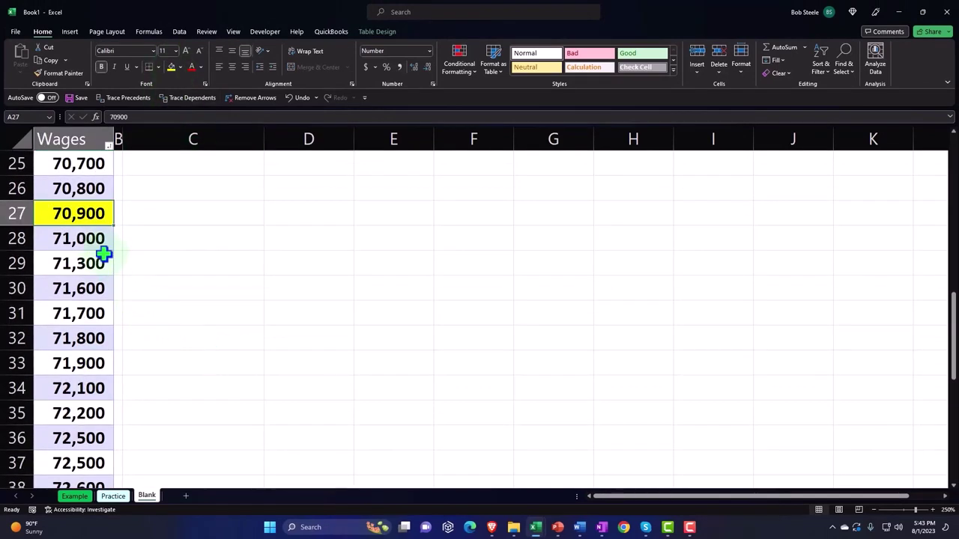
drag(92, 244, 80, 453)
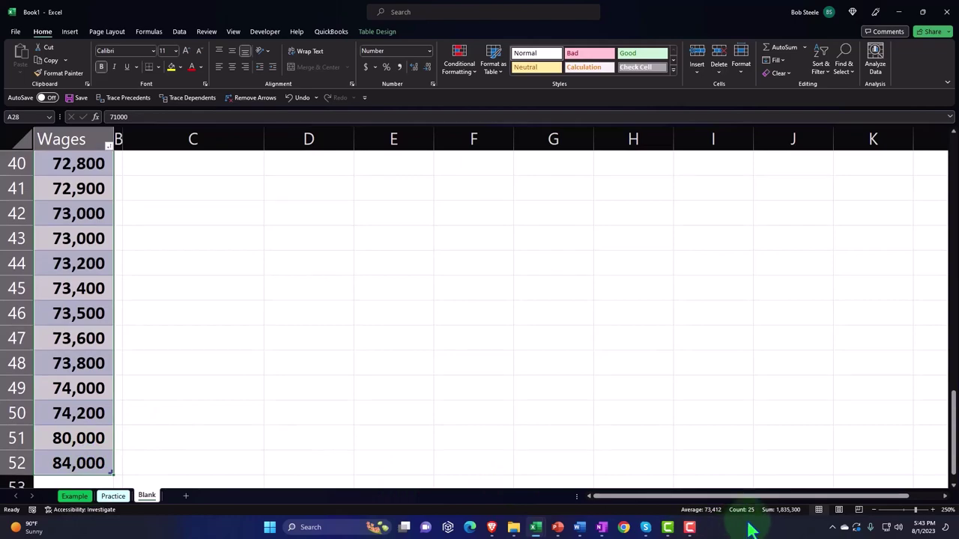
scroll(284, 324, up, 4)
scroll(284, 324, up, 3)
drag(86, 338, 68, 47)
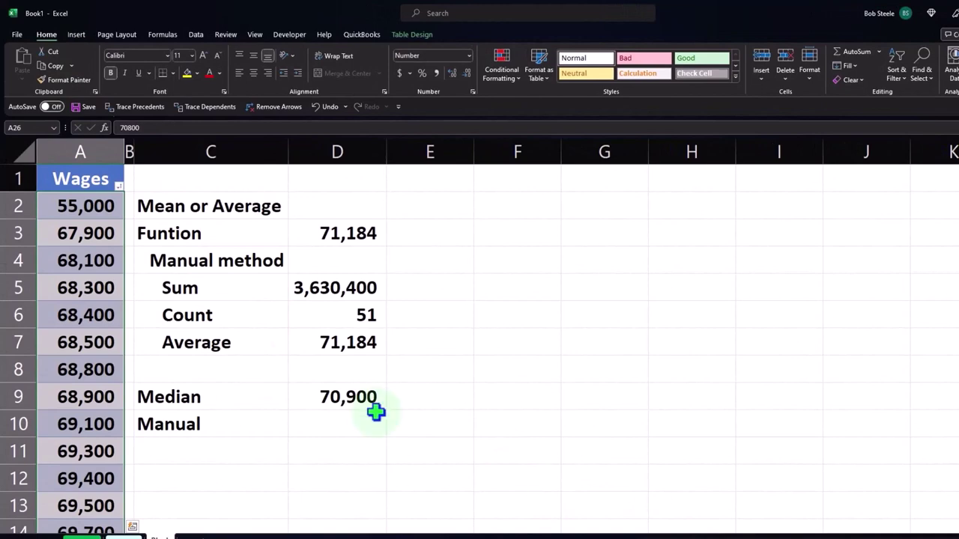
Enter the manual median in cell D10 as a reference to the highlighted middle wage in A27.
click(351, 417)
text(+)
scroll(349, 415, down, 6)
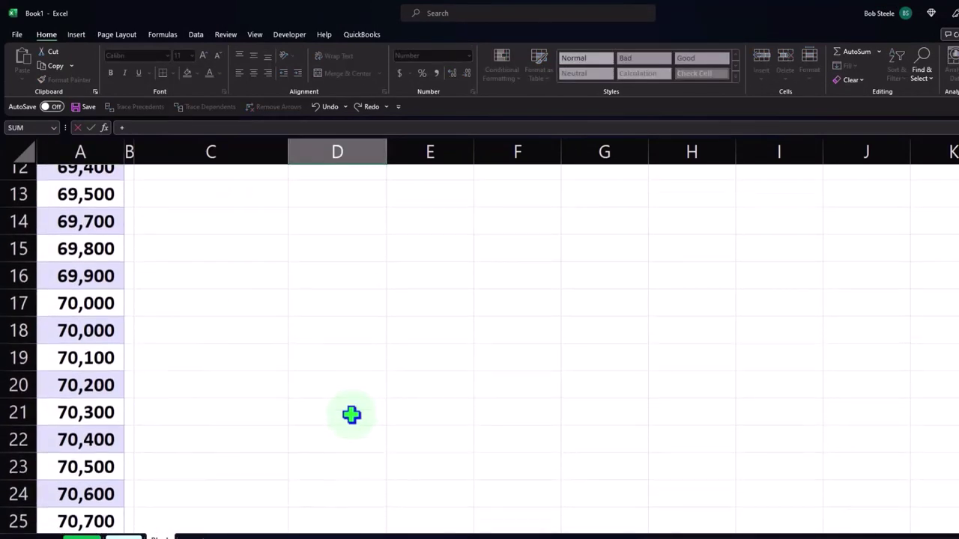
click(124, 388)
scroll(120, 388, up, 6)
key(Return)
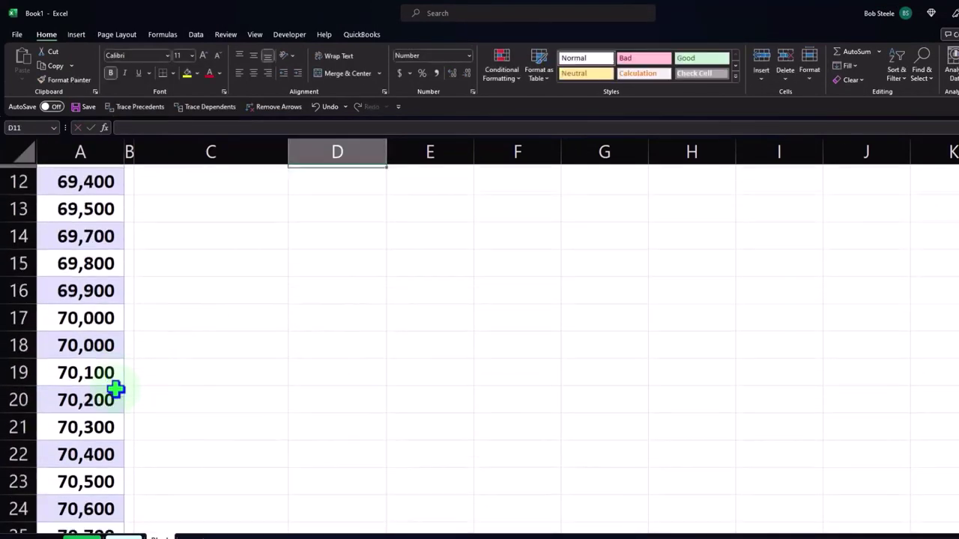
scroll(457, 450, up, 1)
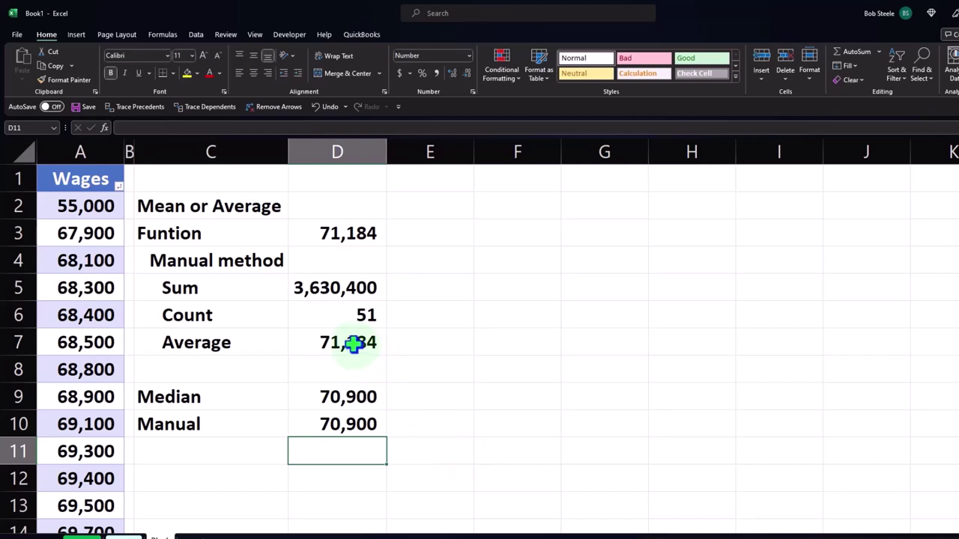
Fill the calculation block C2:D10 with a custom light blue color from the standard palette.
drag(221, 208, 332, 422)
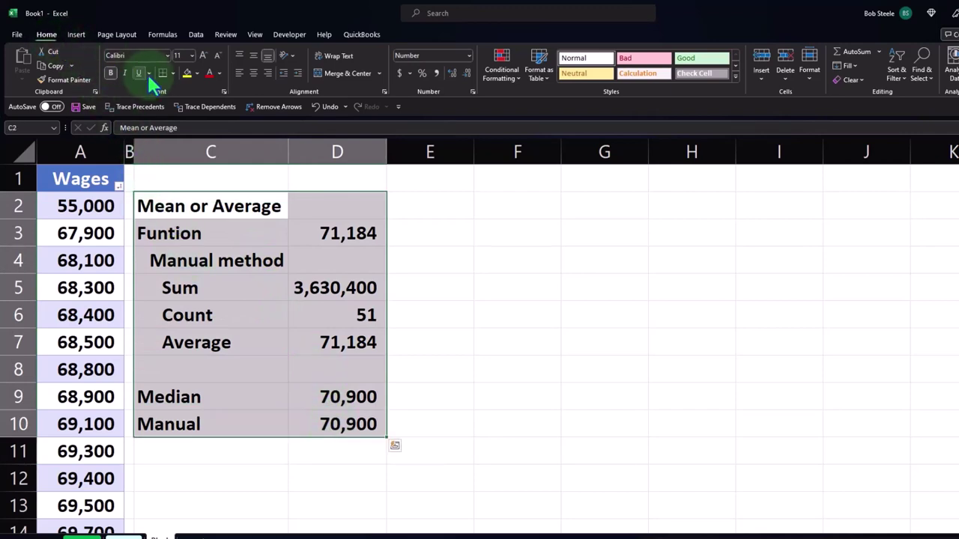
click(196, 74)
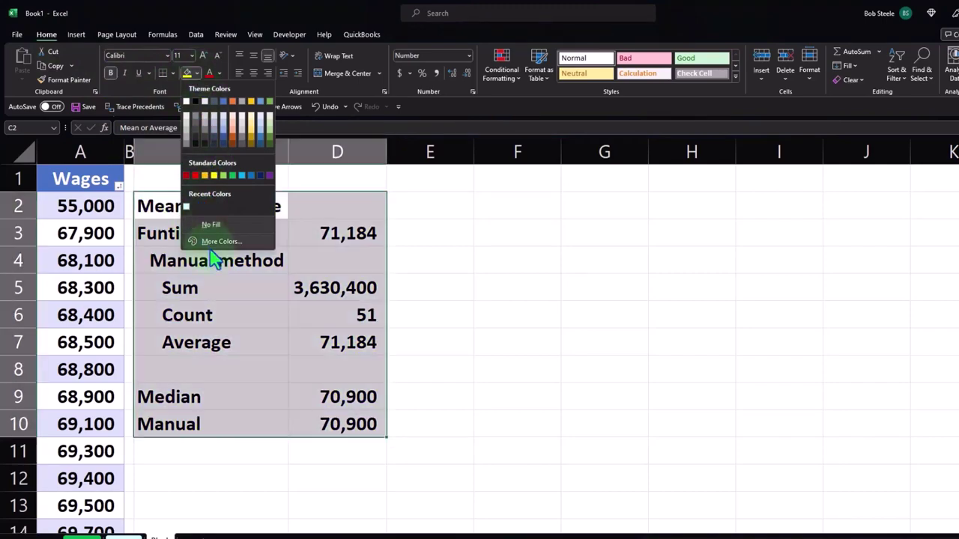
click(216, 241)
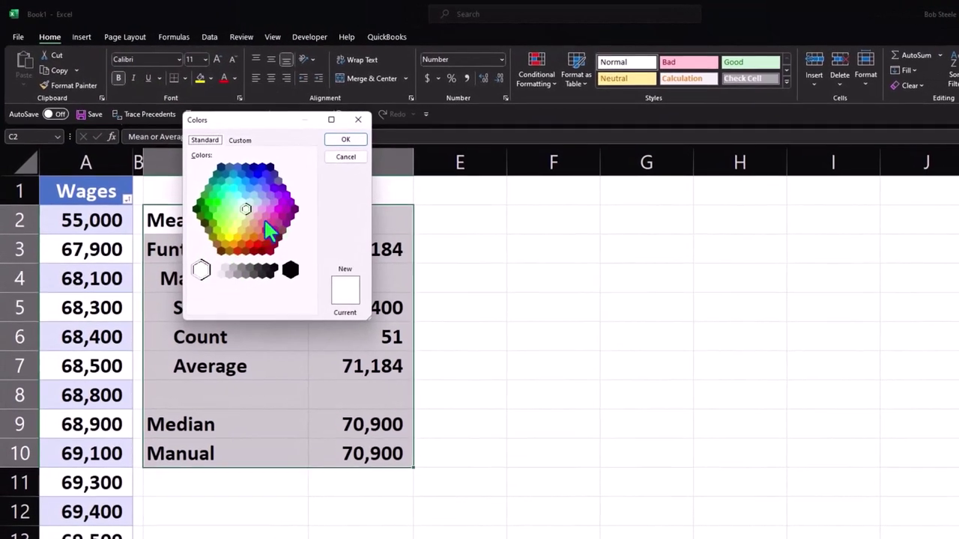
click(228, 191)
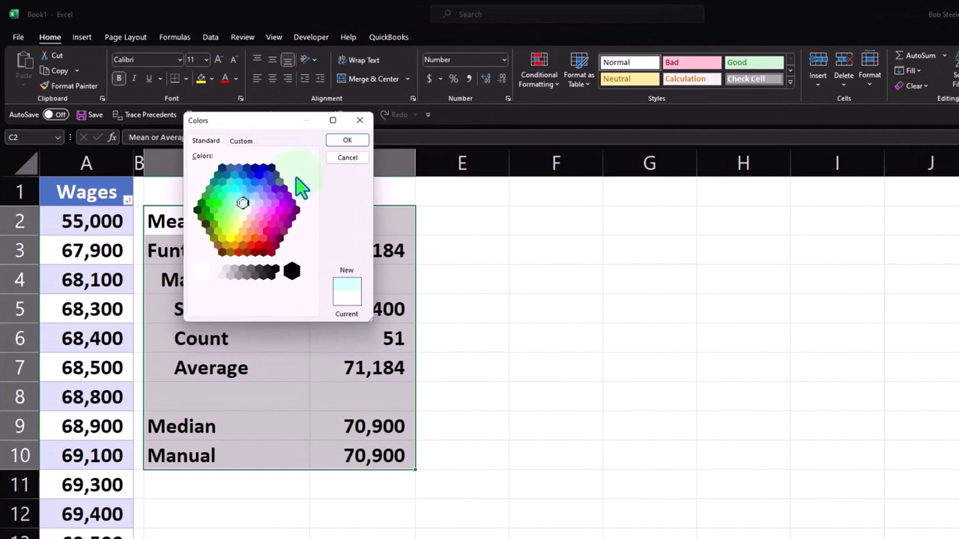
click(337, 144)
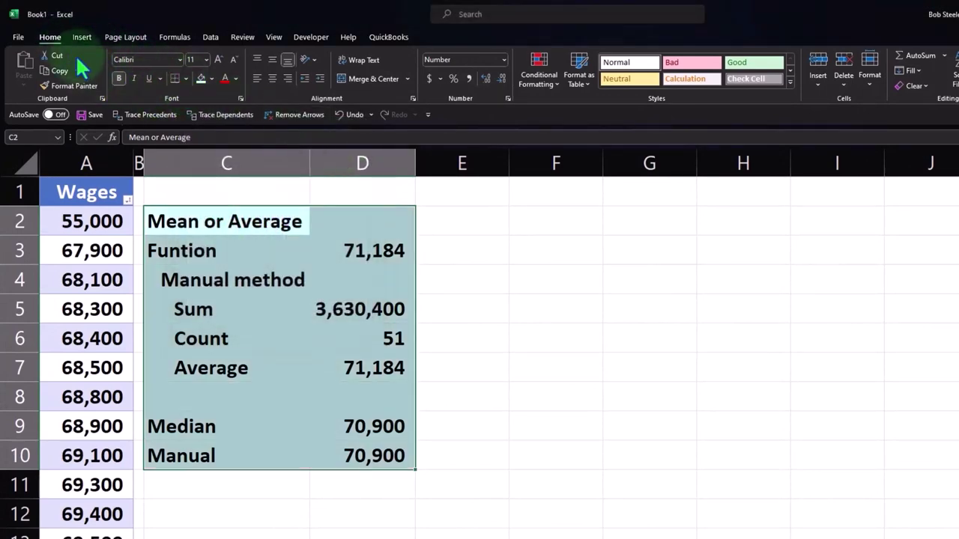
Apply All Borders to the calculation block C2:D10.
click(185, 78)
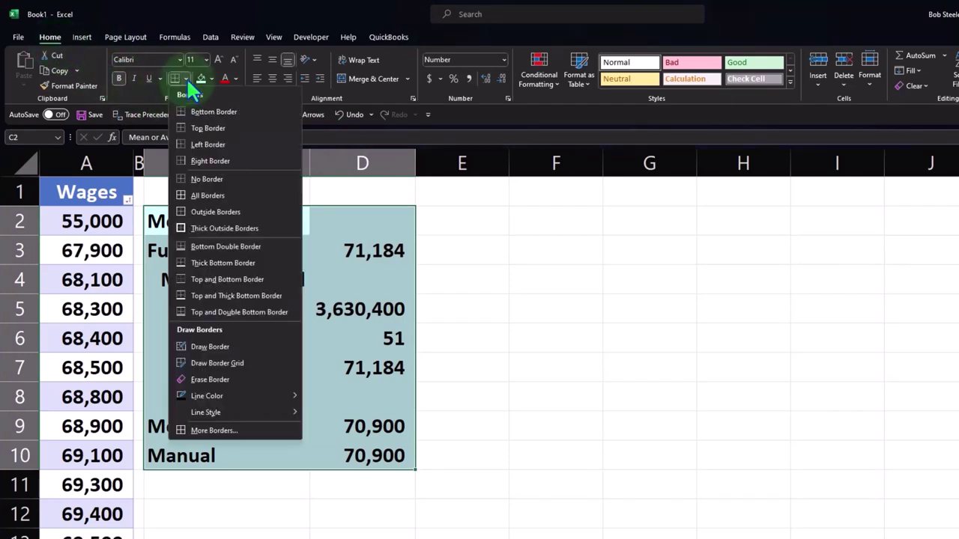
click(192, 191)
drag(250, 488, 295, 275)
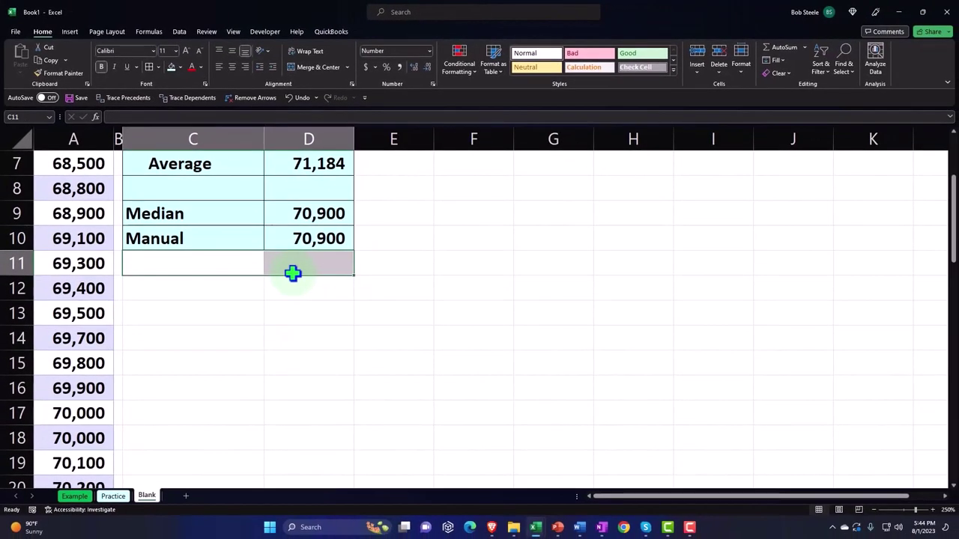
scroll(298, 303, up, 2)
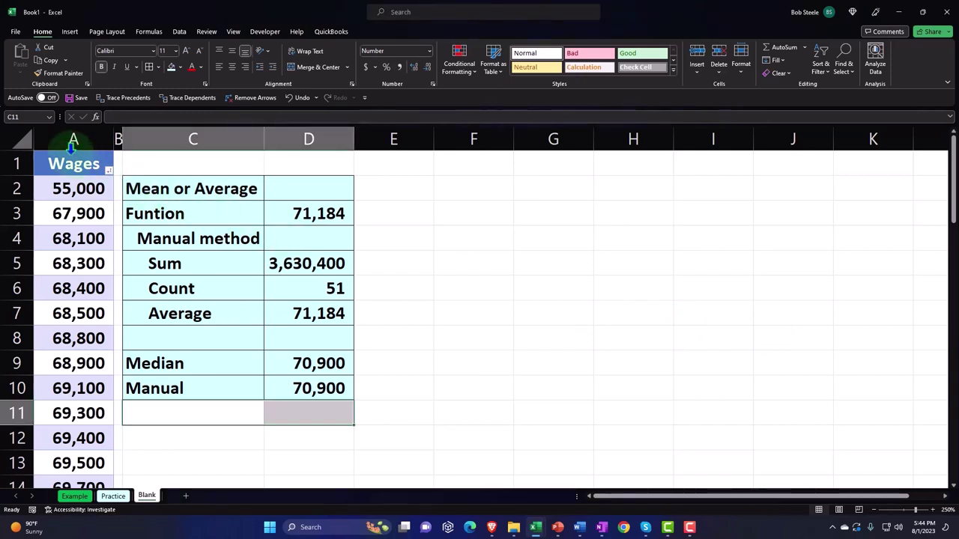
Insert a histogram of the Wages column and move it beside the calculation block so the table is uncovered.
click(73, 146)
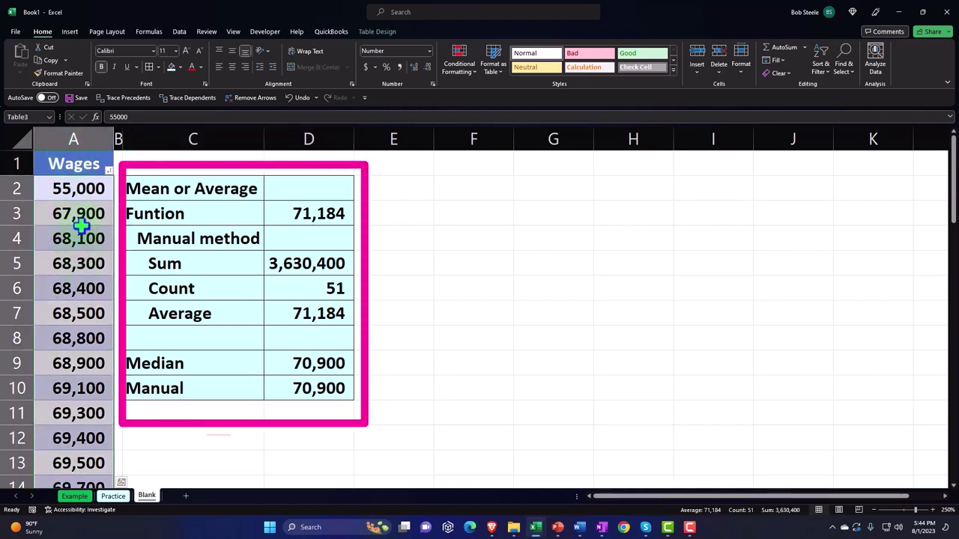
click(78, 168)
click(59, 204)
click(75, 156)
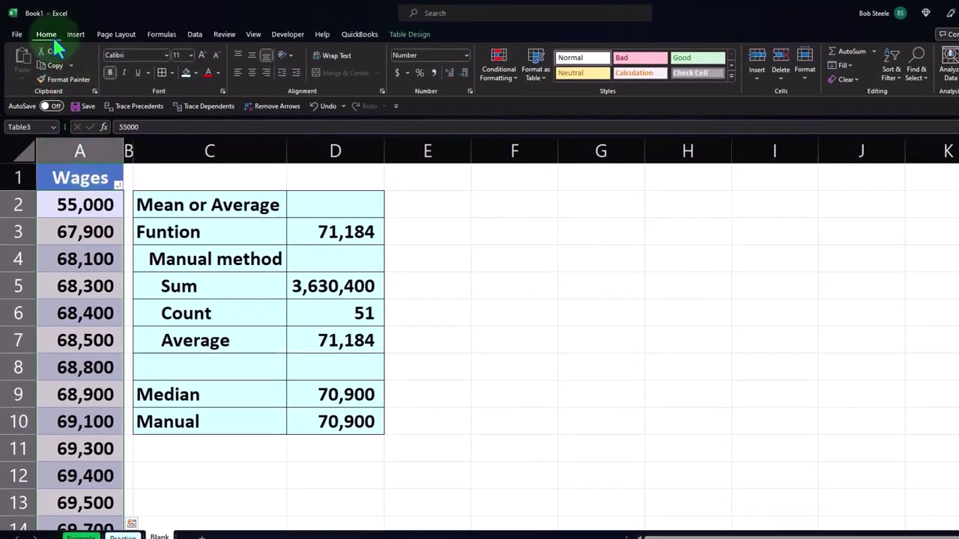
click(76, 35)
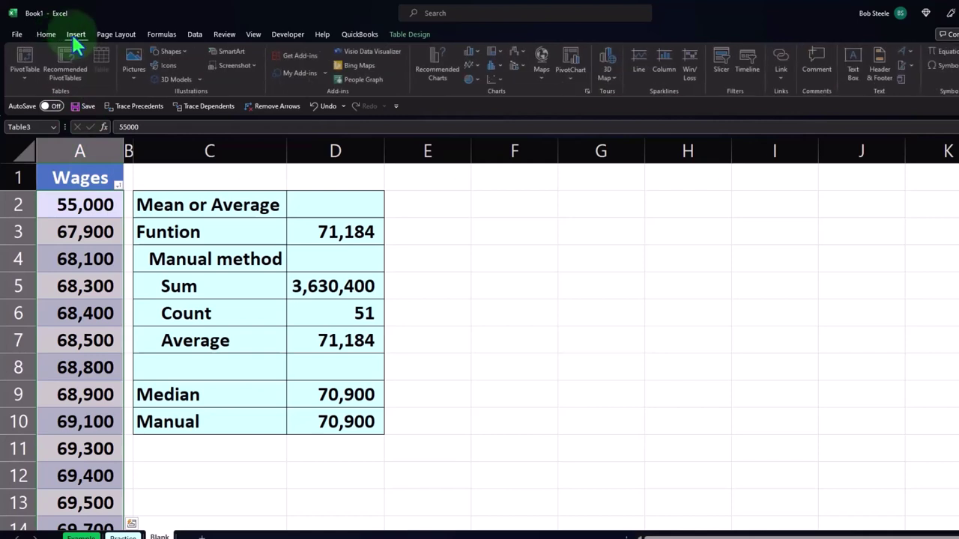
click(501, 66)
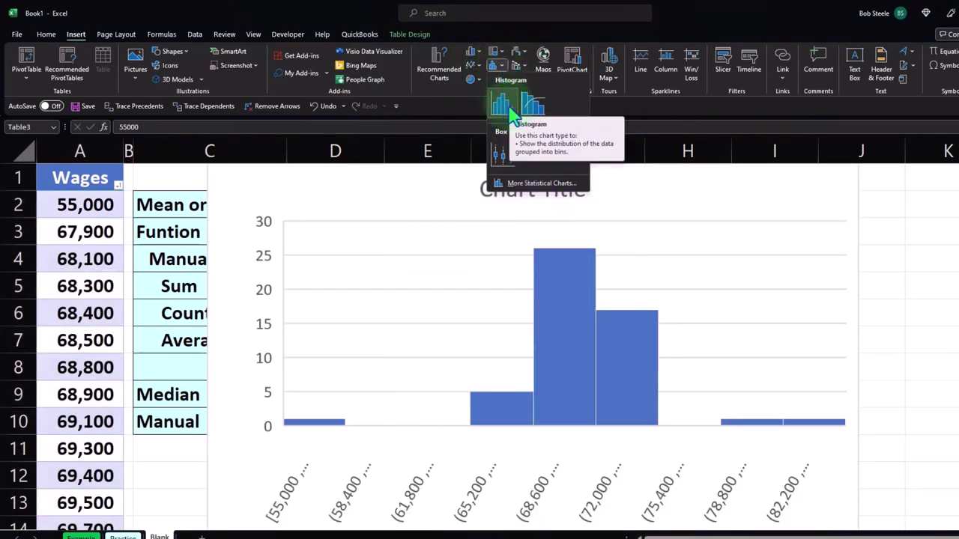
click(509, 112)
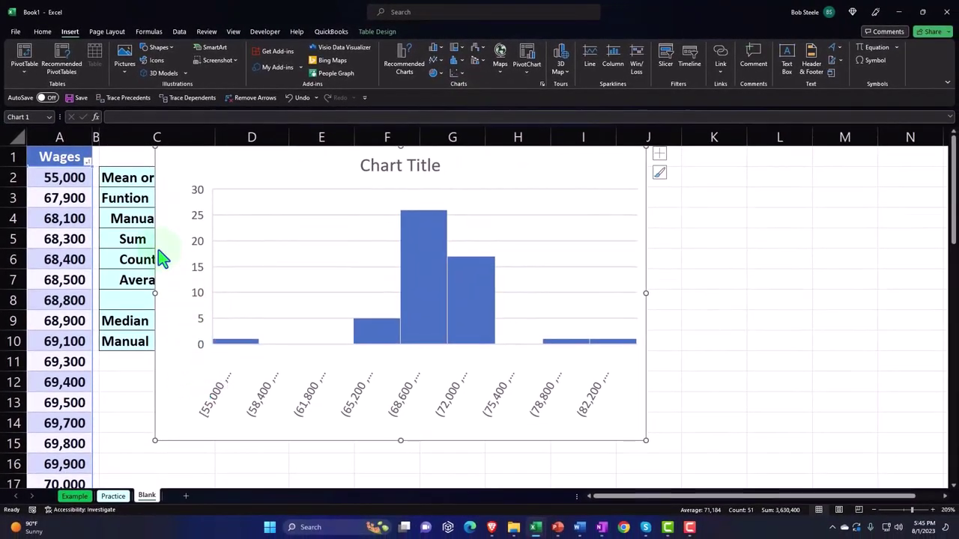
drag(171, 244, 307, 247)
key(Escape)
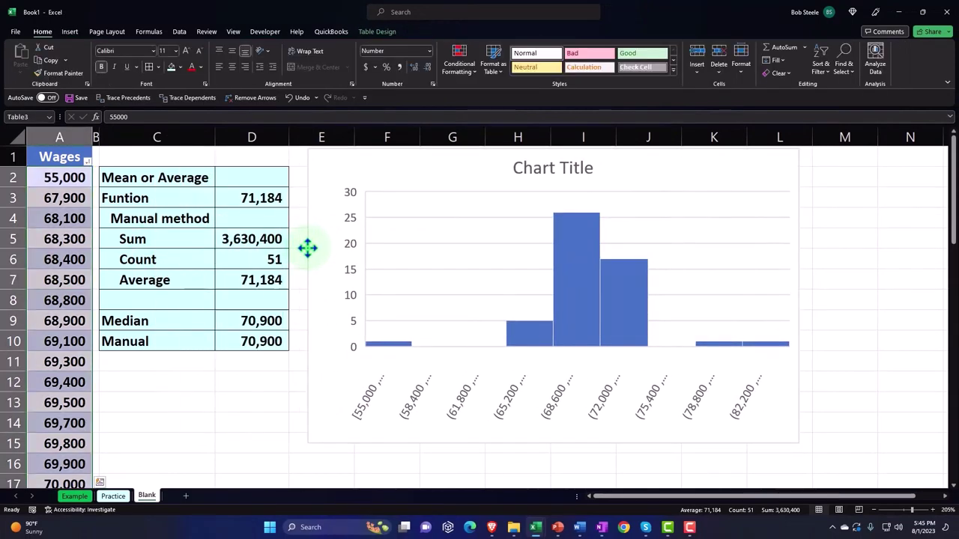
Remove the title from the histogram, undoing the accidental deletion of the whole chart.
click(518, 170)
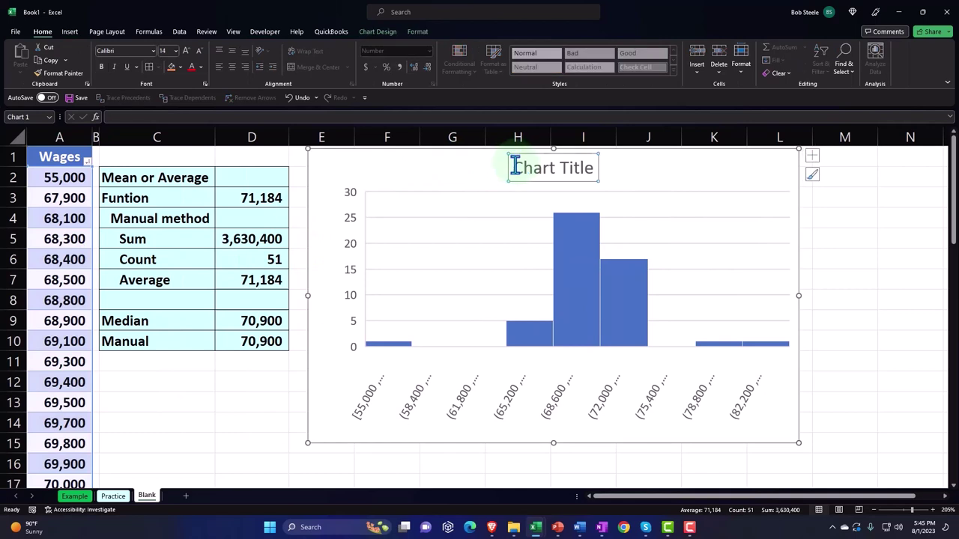
click(507, 163)
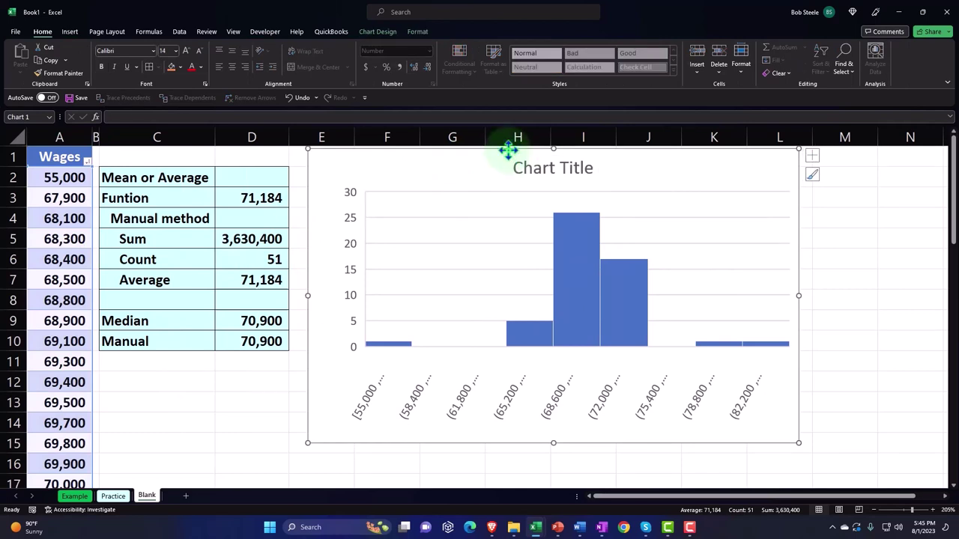
key(Delete)
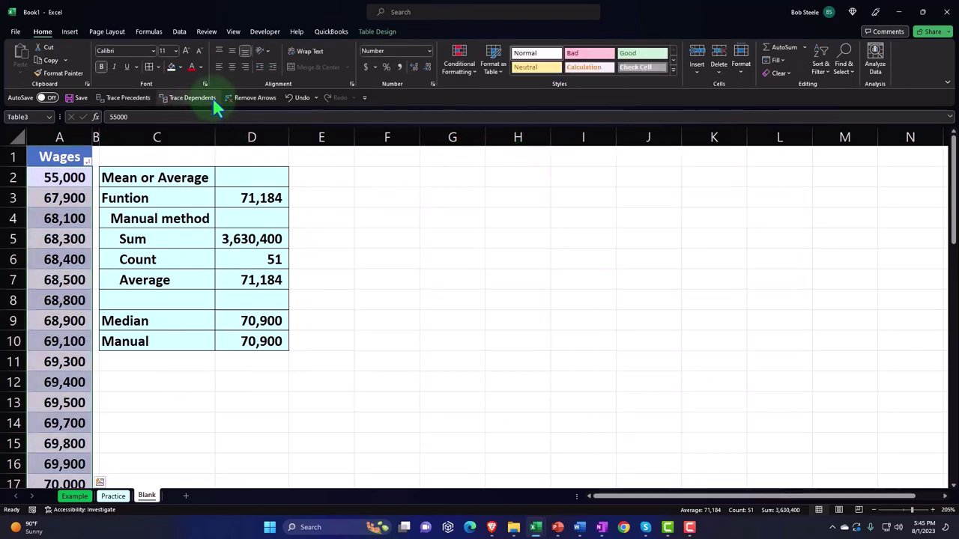
click(293, 98)
click(545, 160)
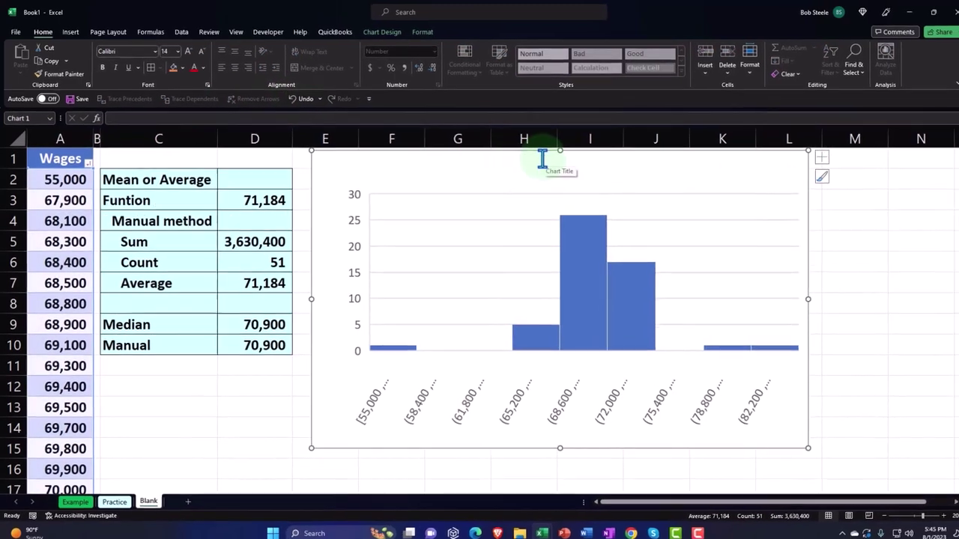
key(Delete)
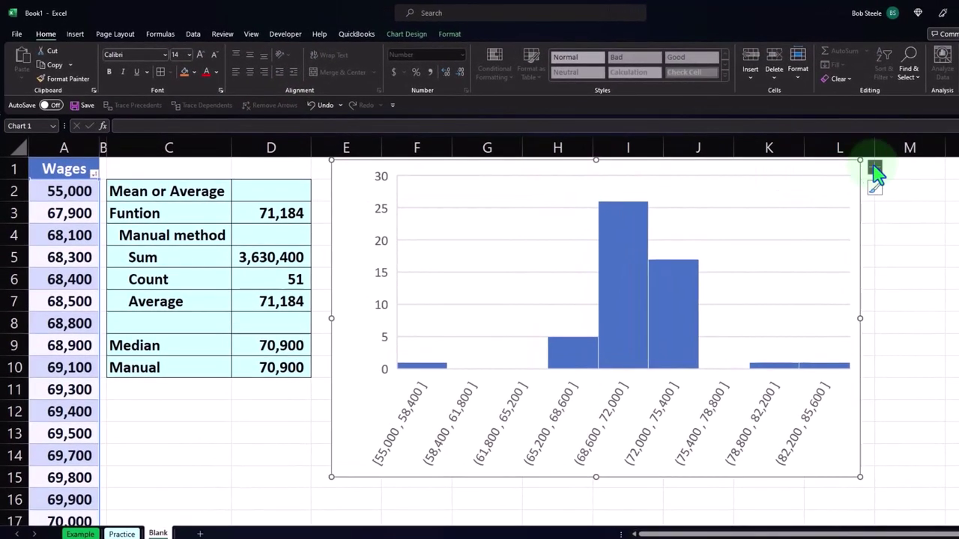
click(875, 170)
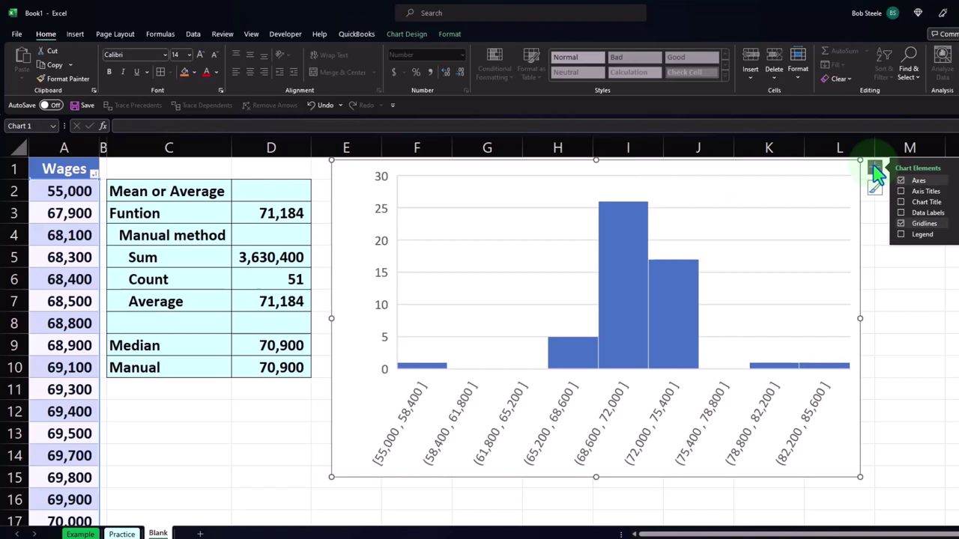
click(875, 169)
Set the bin width of the histogram's horizontal axis to 2000.
double_click(602, 436)
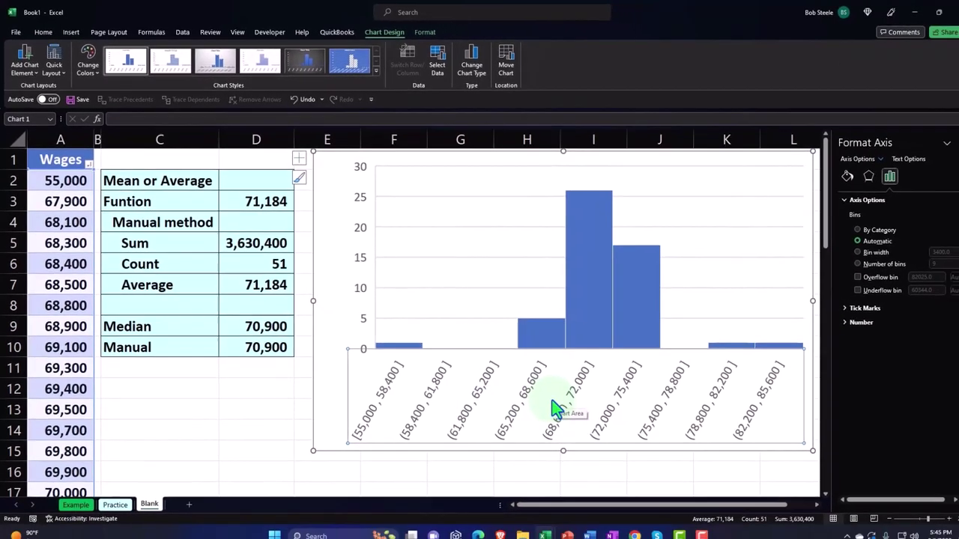
mouse_move(582, 295)
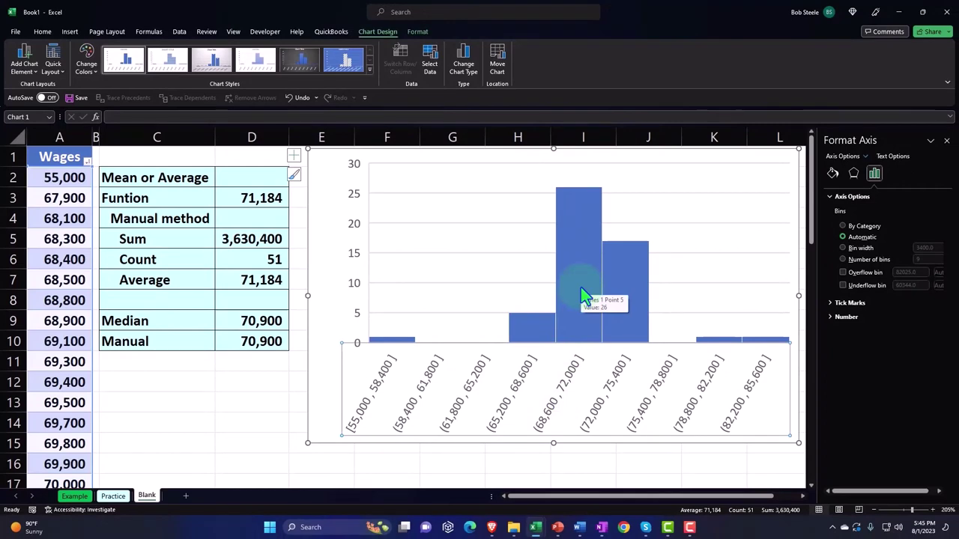
click(843, 249)
click(926, 248)
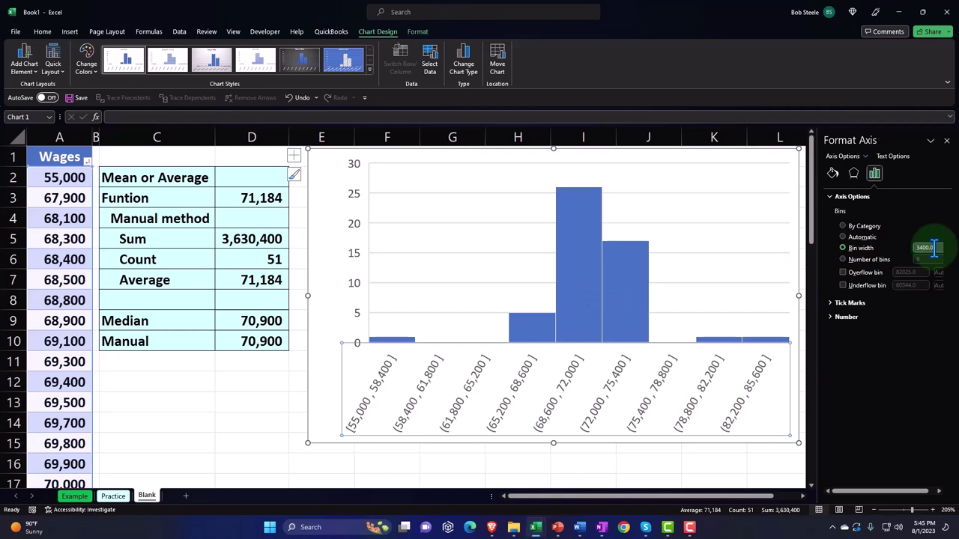
drag(933, 250, 910, 250)
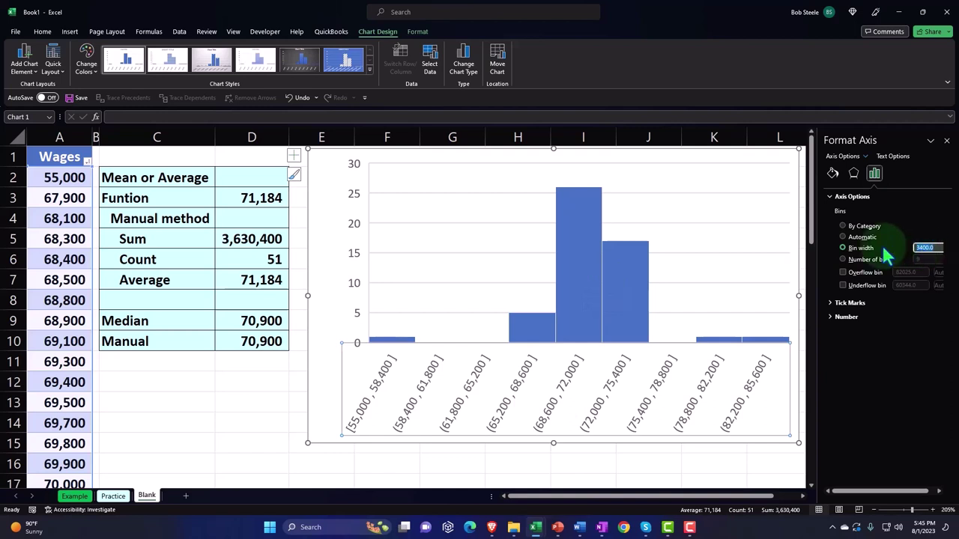
text(2000)
key(Return)
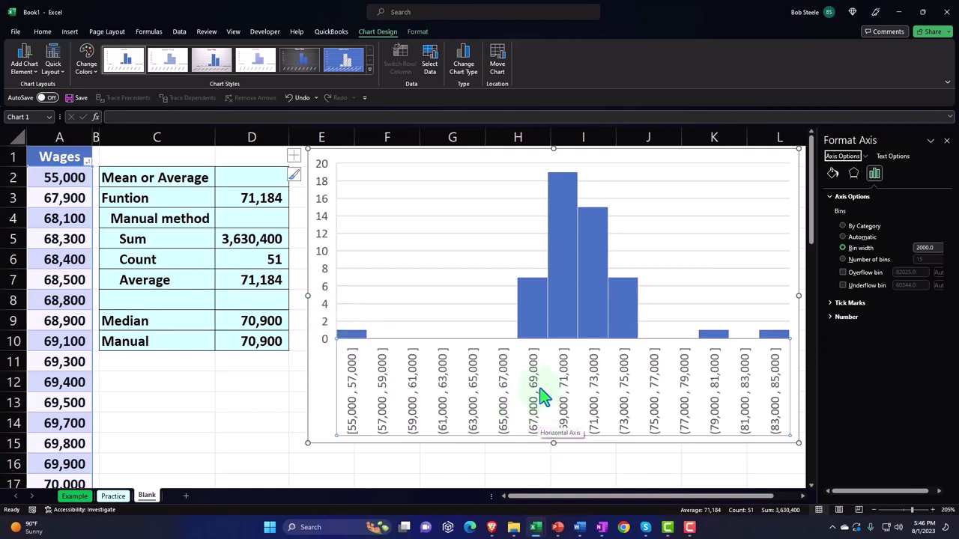
Add data labels showing the number of wages above each bar of the histogram.
mouse_move(529, 284)
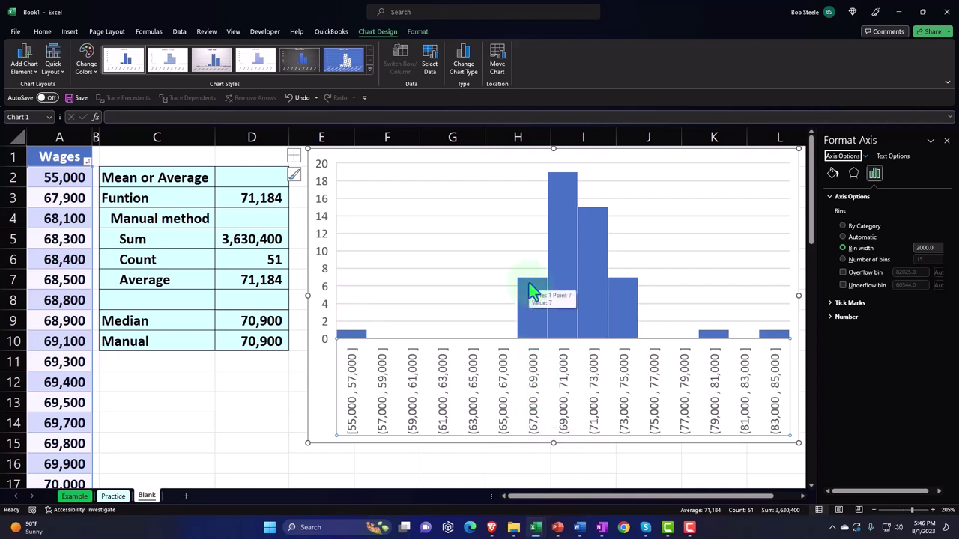
click(529, 282)
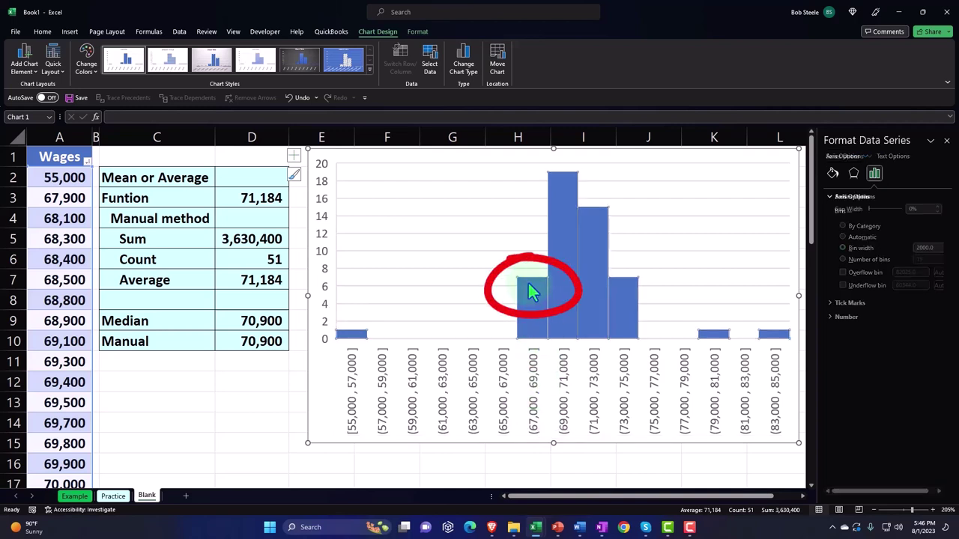
mouse_move(528, 285)
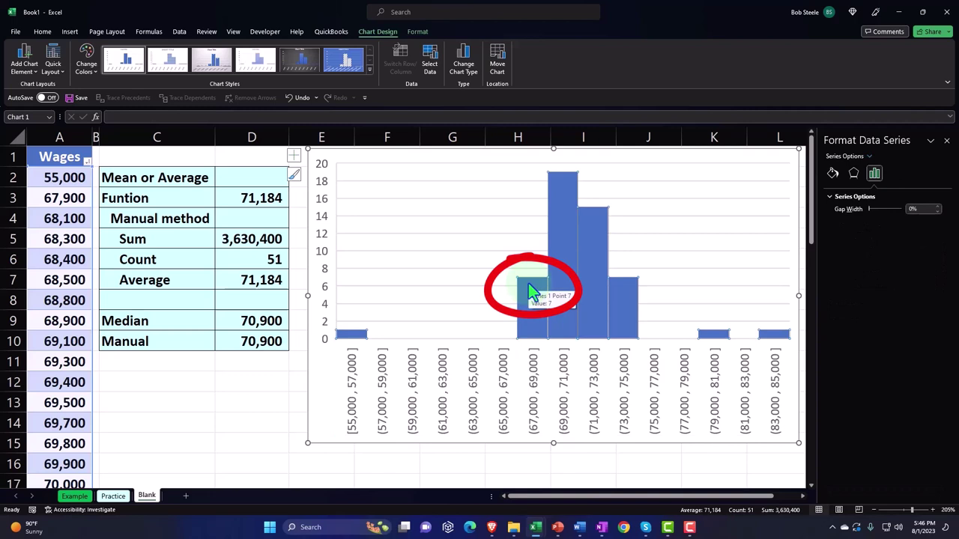
click(632, 261)
mouse_move(597, 250)
key(Escape)
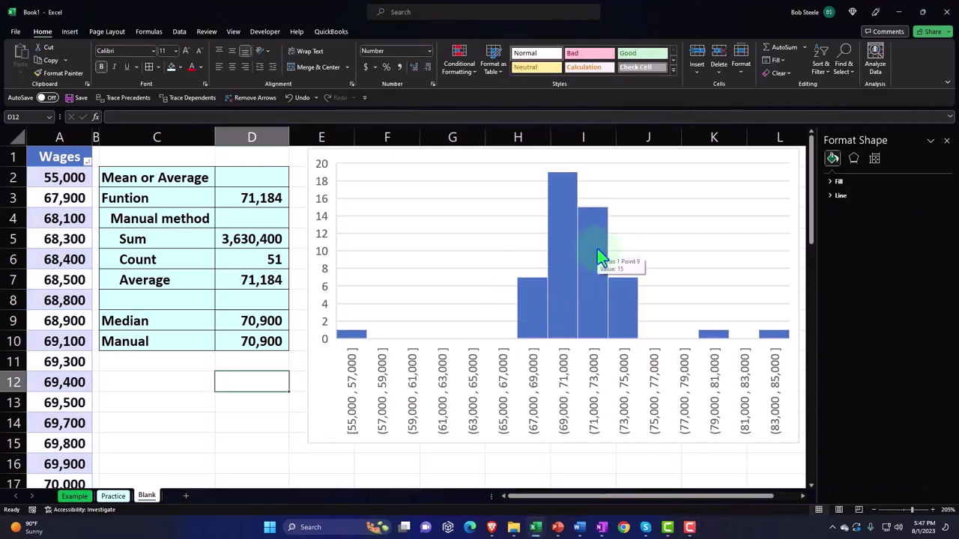
right_click(587, 239)
click(587, 237)
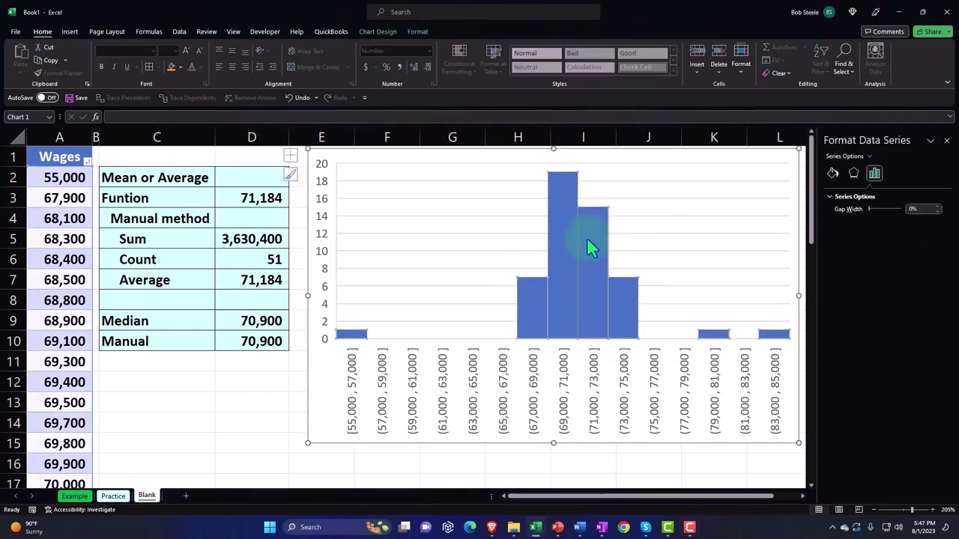
right_click(587, 236)
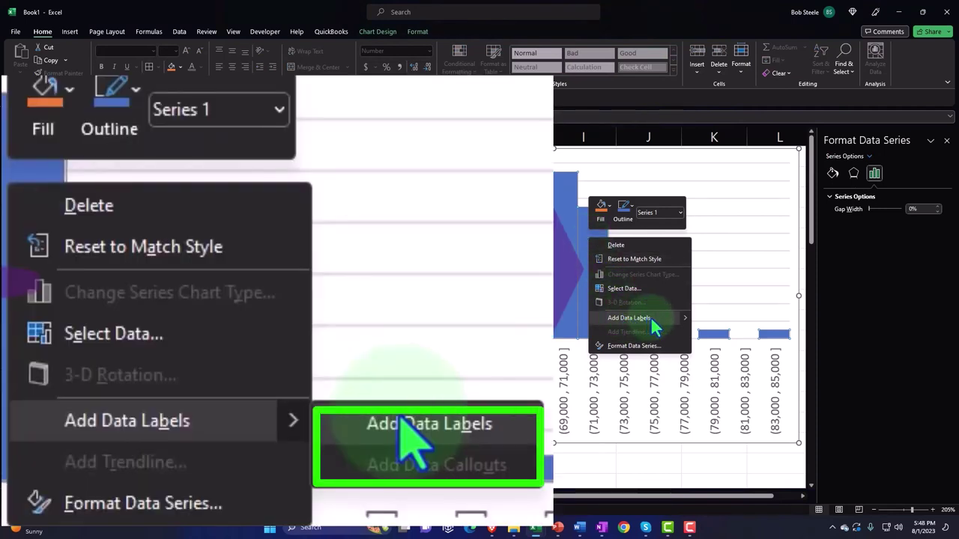
mouse_move(685, 322)
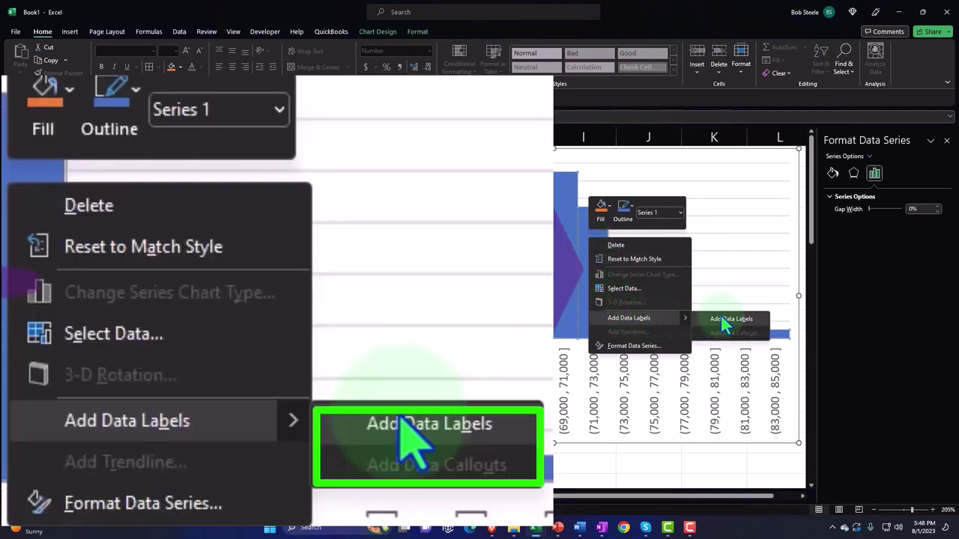
click(719, 319)
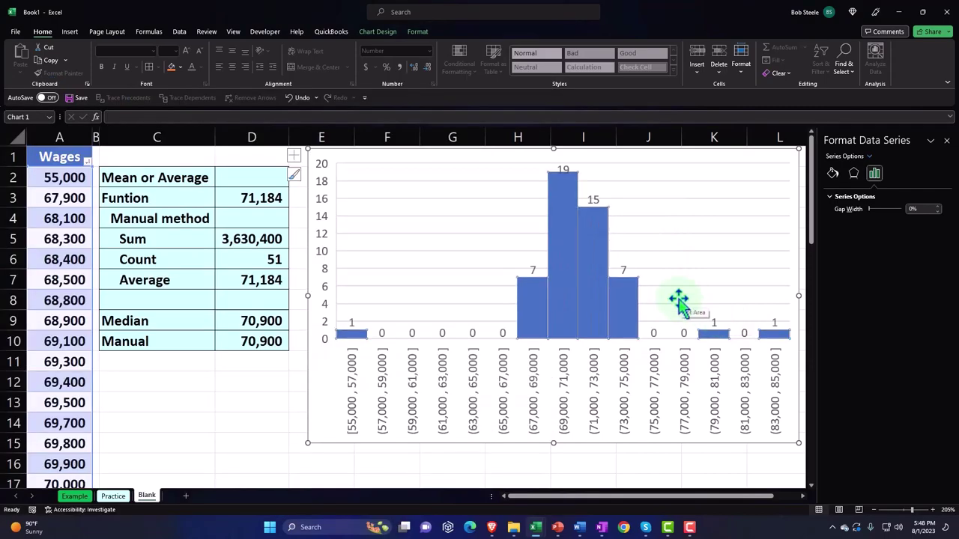
Make the histogram's data labels bold and enlarge their font to 10.5.
click(563, 170)
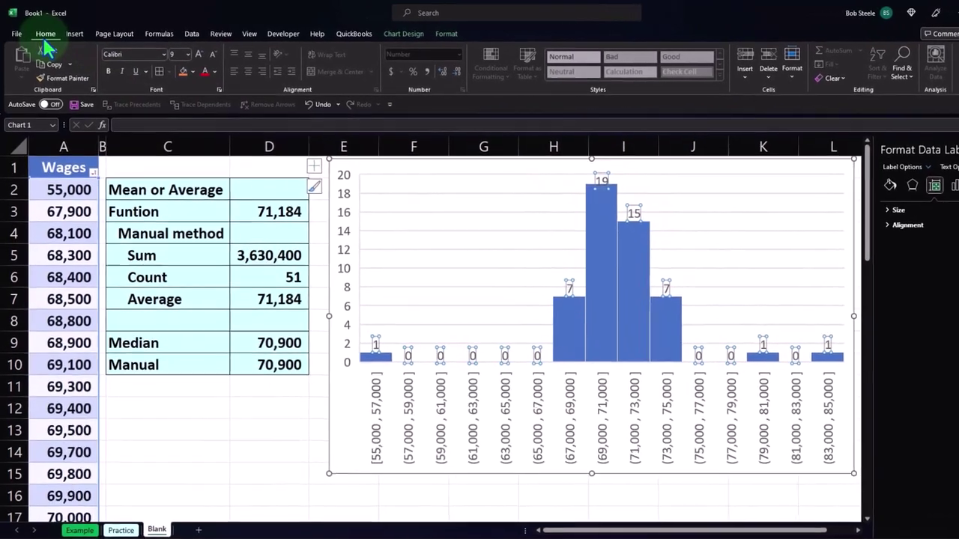
click(109, 72)
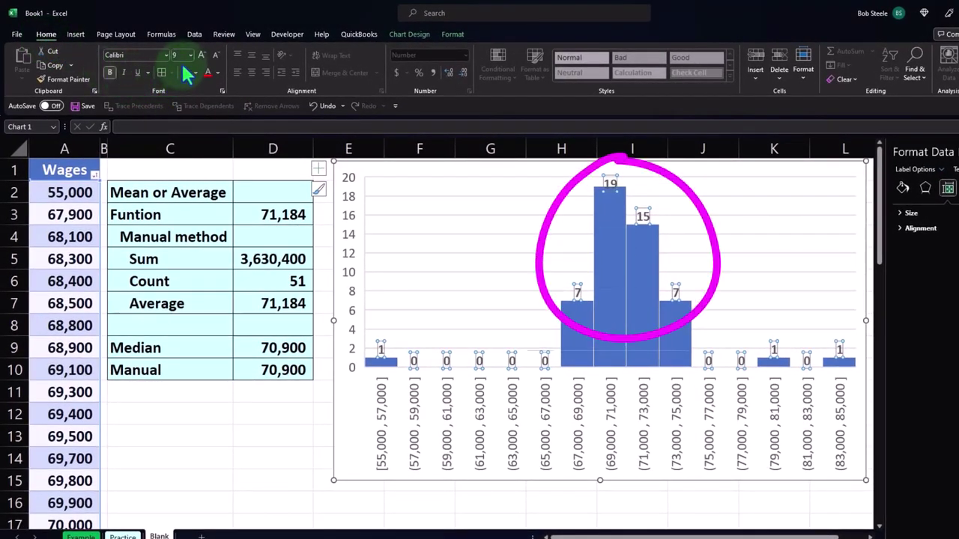
click(205, 57)
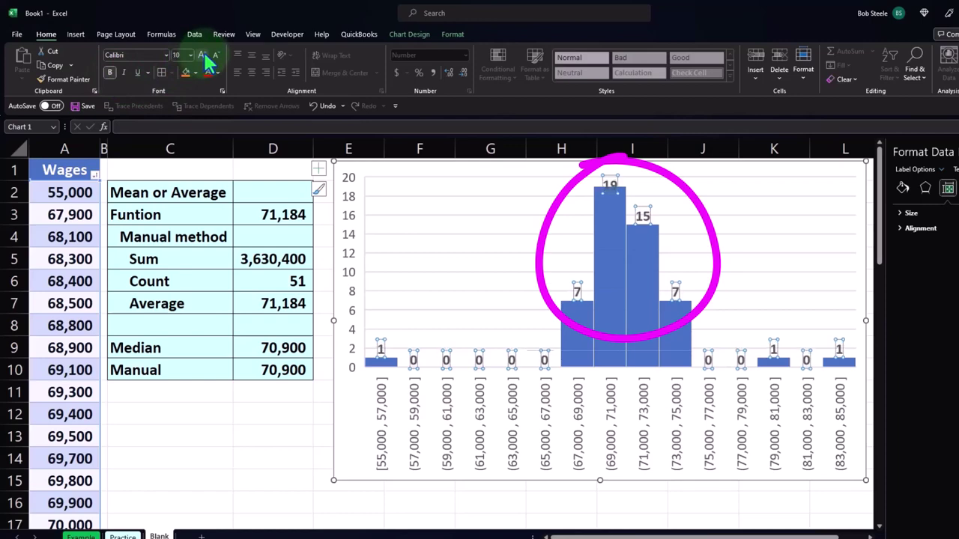
click(487, 262)
Examine the central bars of the histogram by selecting the 69,000–71,000 and 71,000–73,000 bins individually.
click(571, 326)
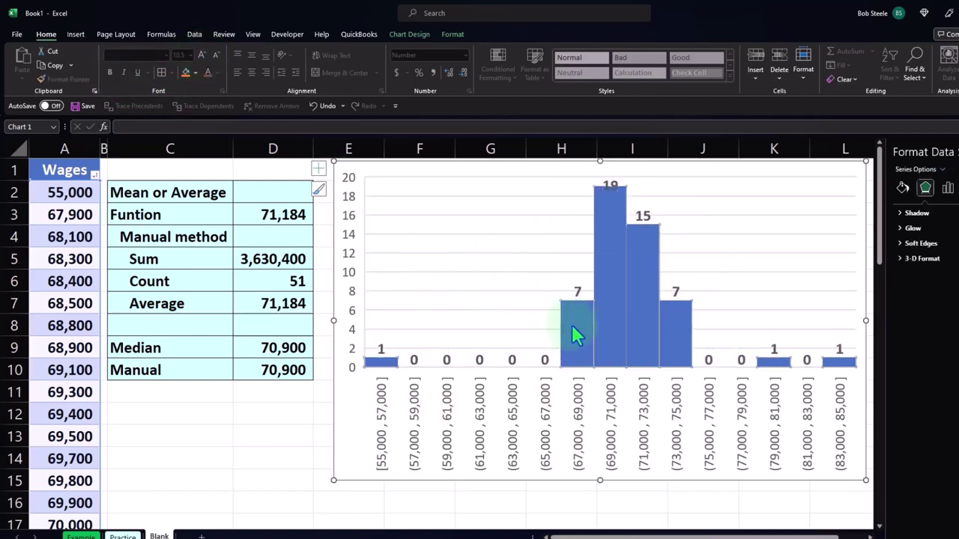
click(610, 280)
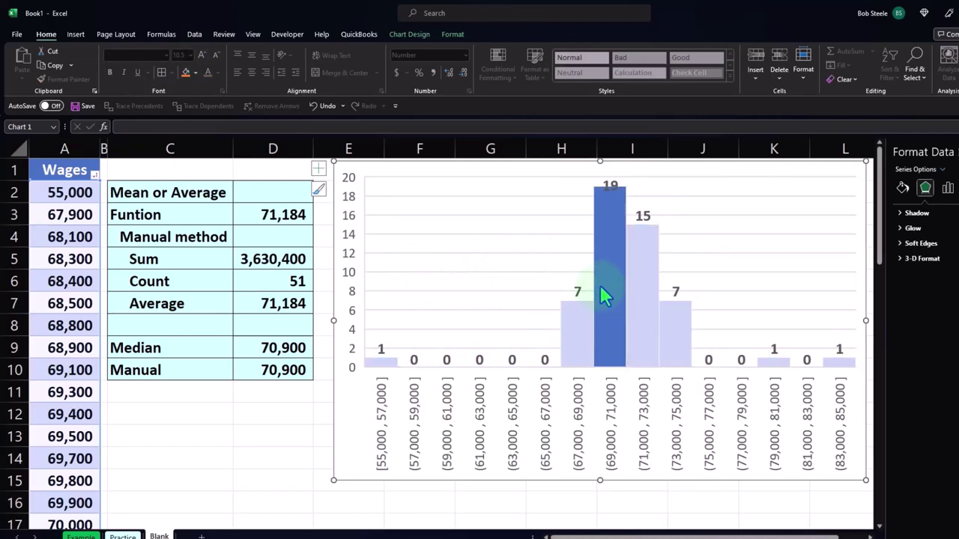
click(640, 288)
mouse_move(635, 274)
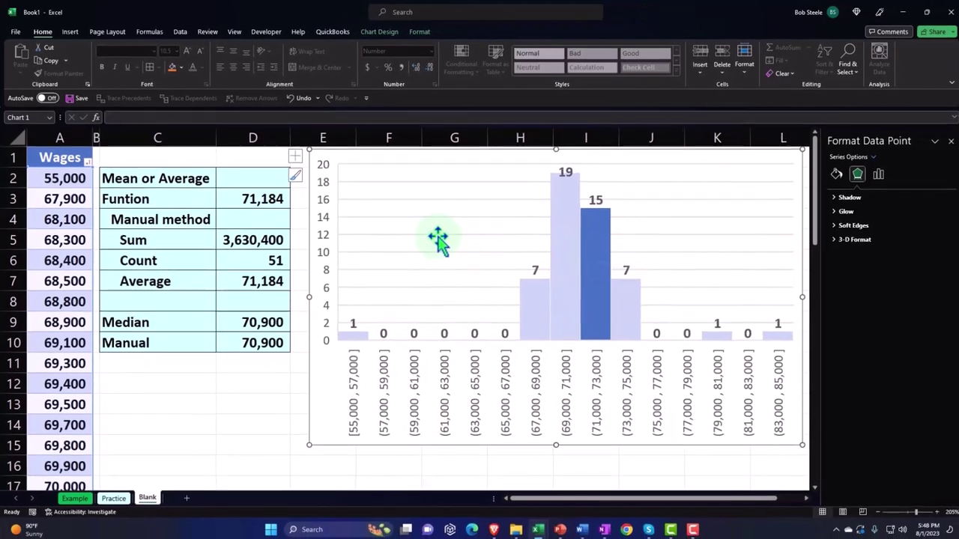
click(449, 246)
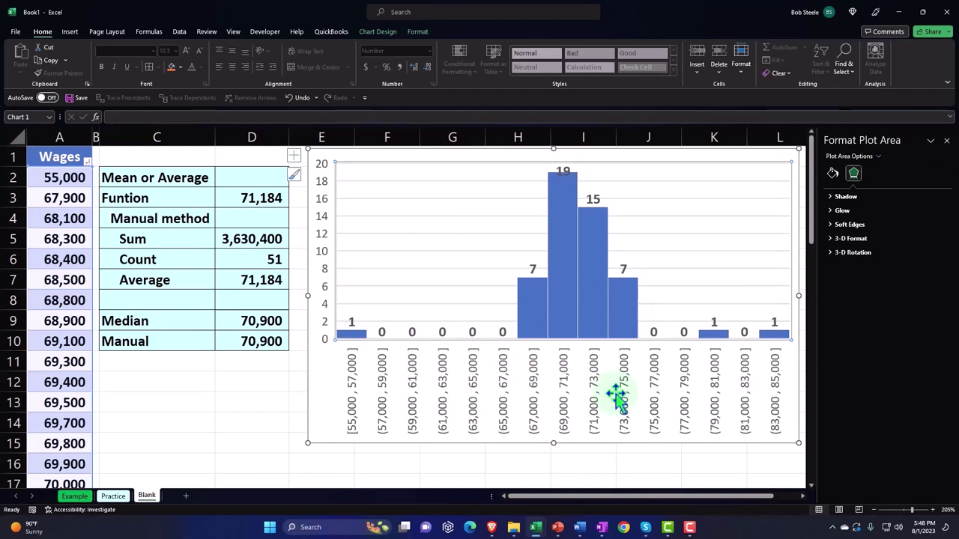
Insert a clustered column chart of the whole Wages column.
click(252, 382)
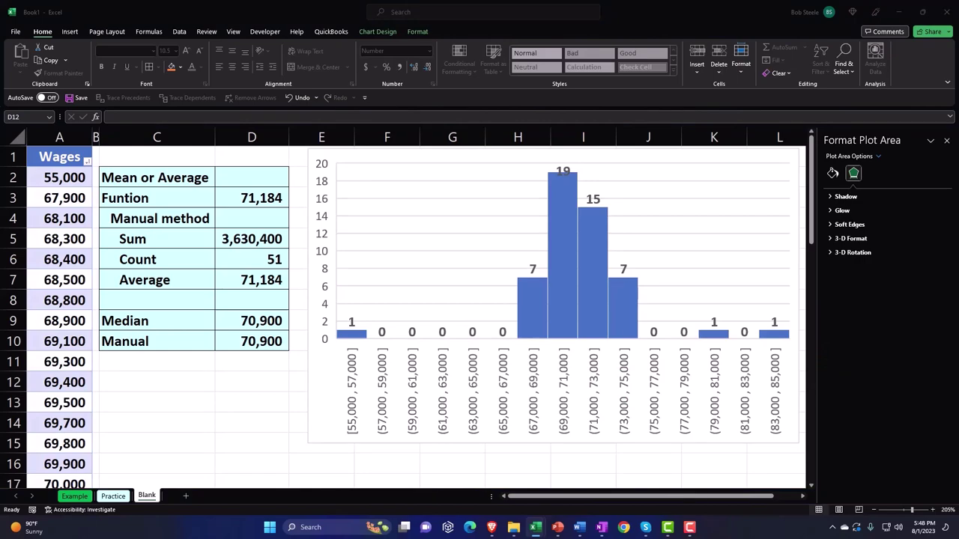
click(212, 409)
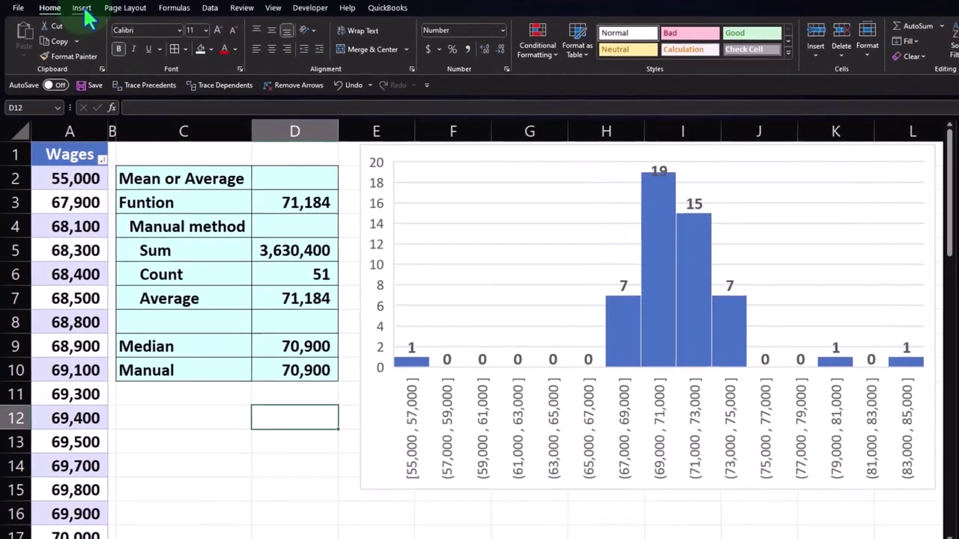
click(70, 30)
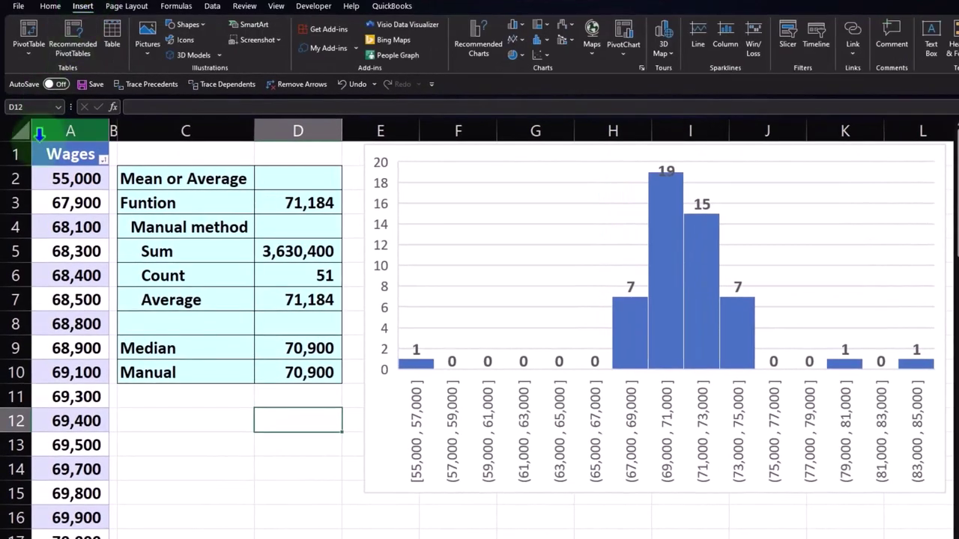
click(70, 133)
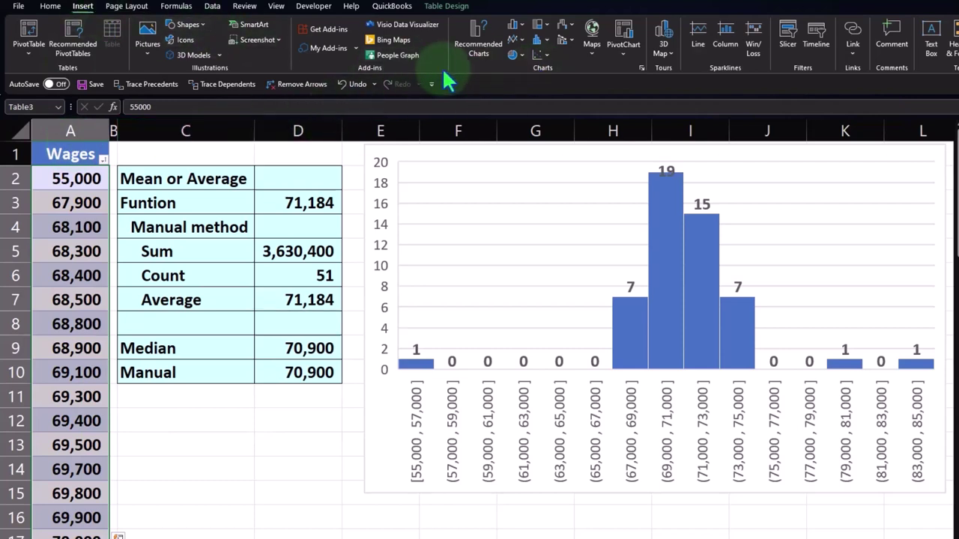
click(515, 25)
click(517, 78)
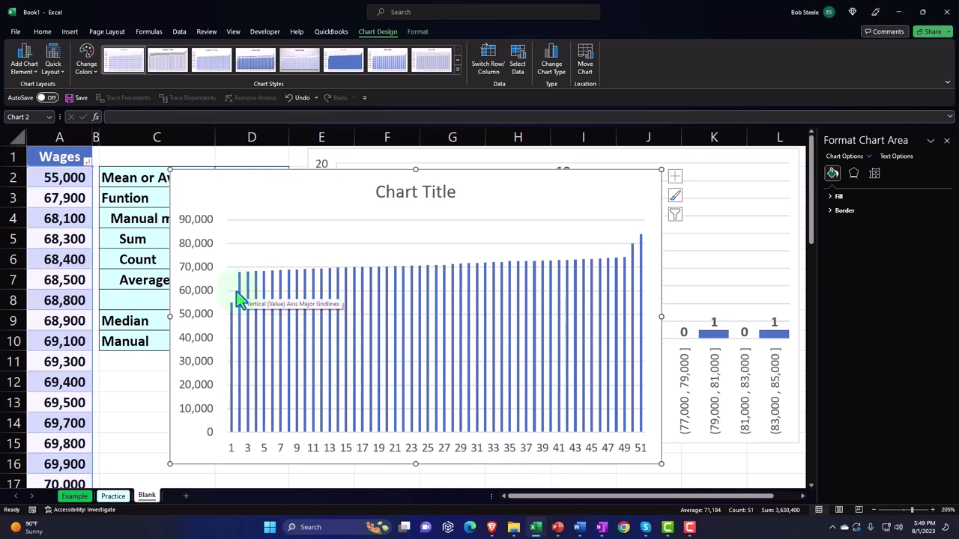
Compare the column chart with the sorted wages list and delete the chart.
scroll(73, 197, down, 2)
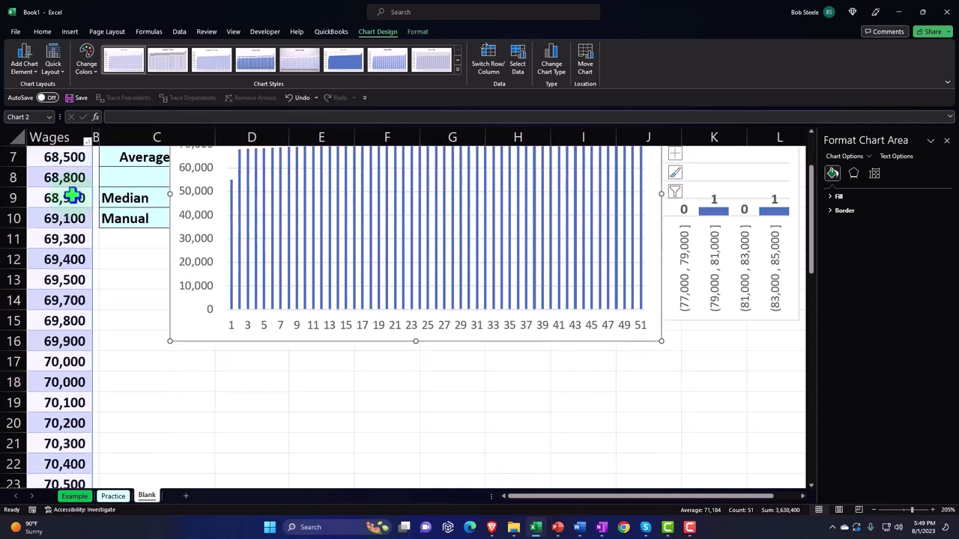
scroll(73, 197, down, 2)
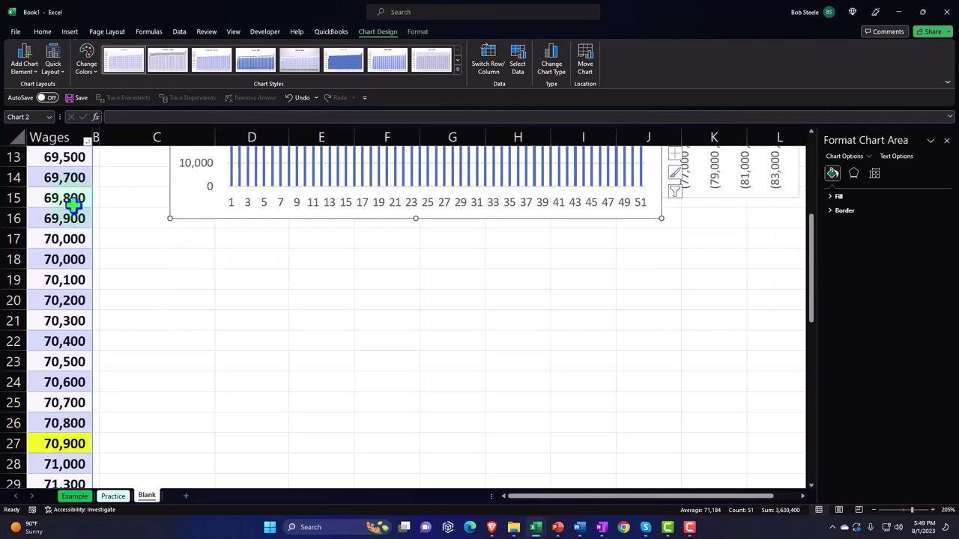
scroll(73, 202, up, 4)
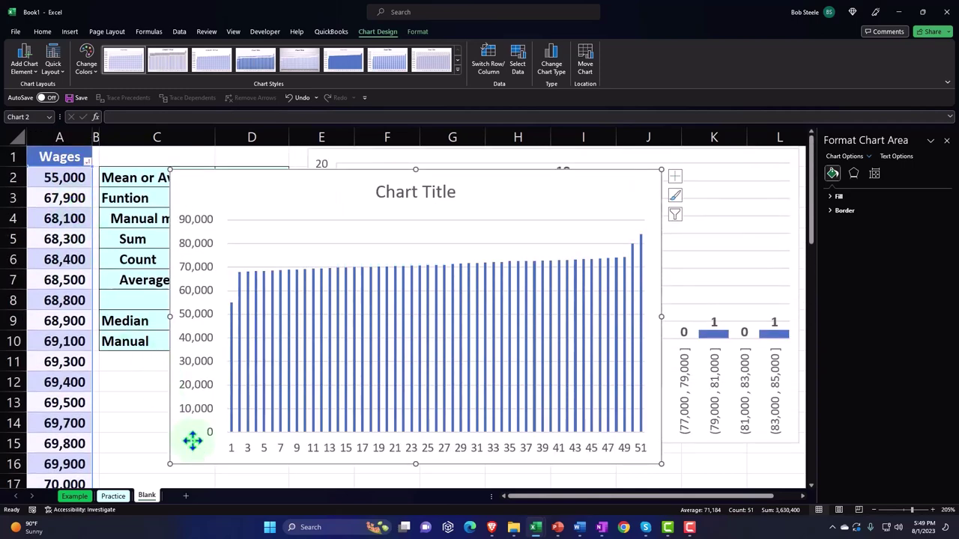
key(Delete)
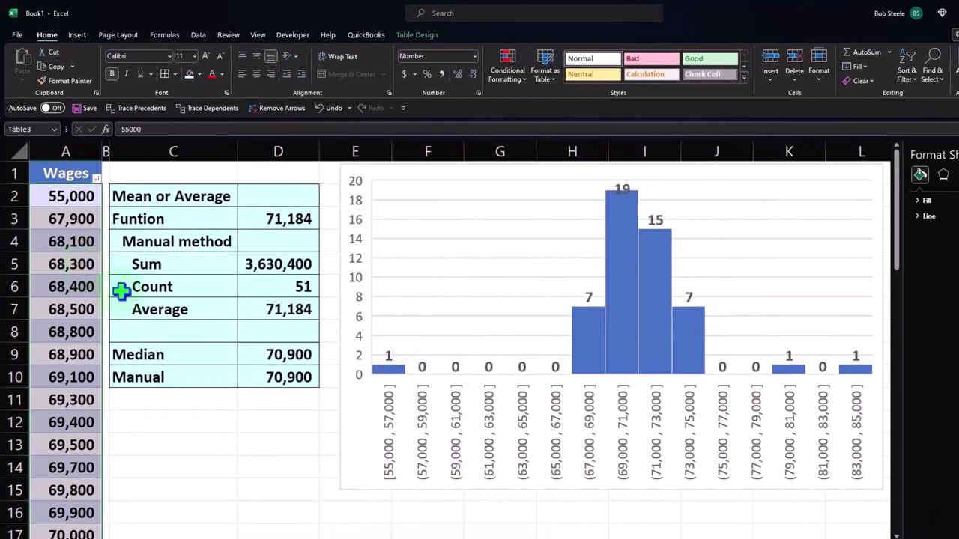
Enter the first bin's limits below the statistics table: 55000 in cell C17 and 57000 in cell D17.
click(230, 409)
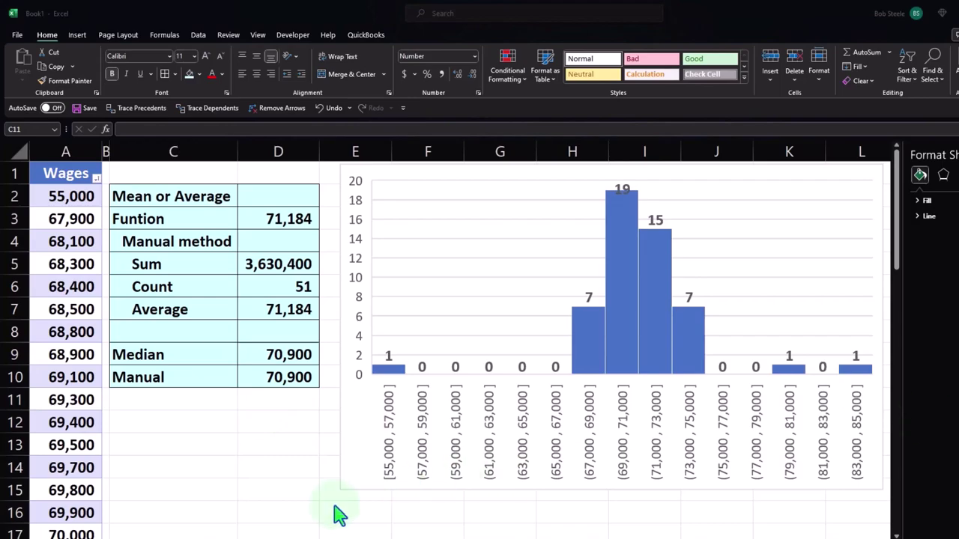
click(199, 511)
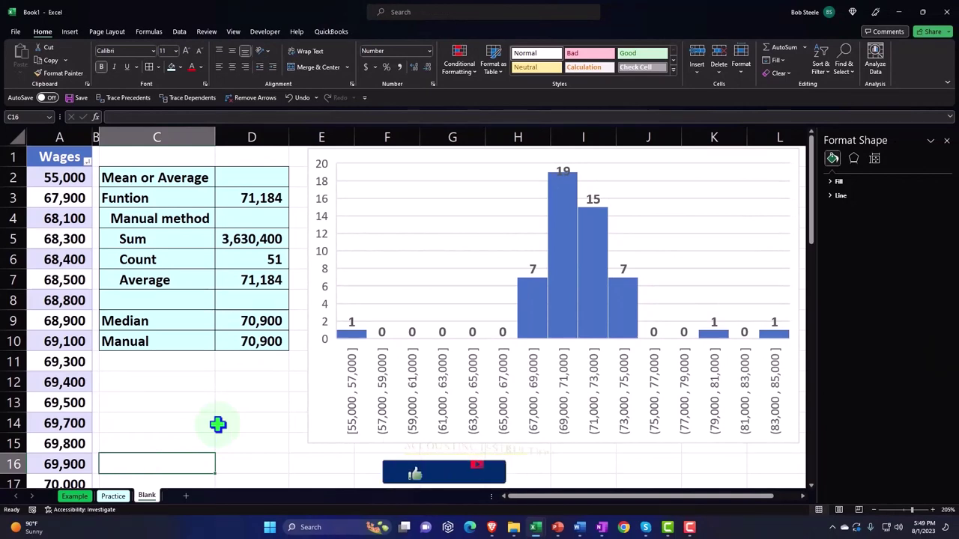
key(Return)
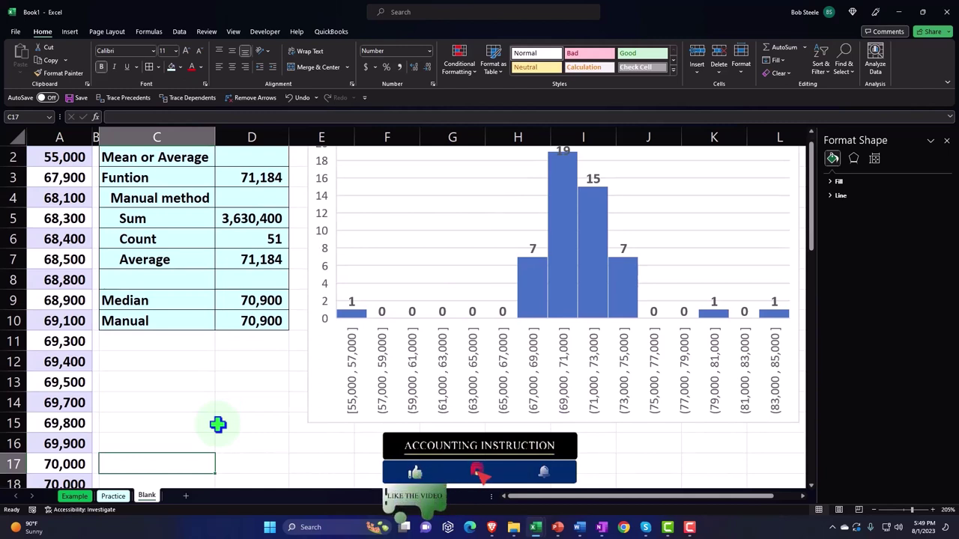
text(55000)
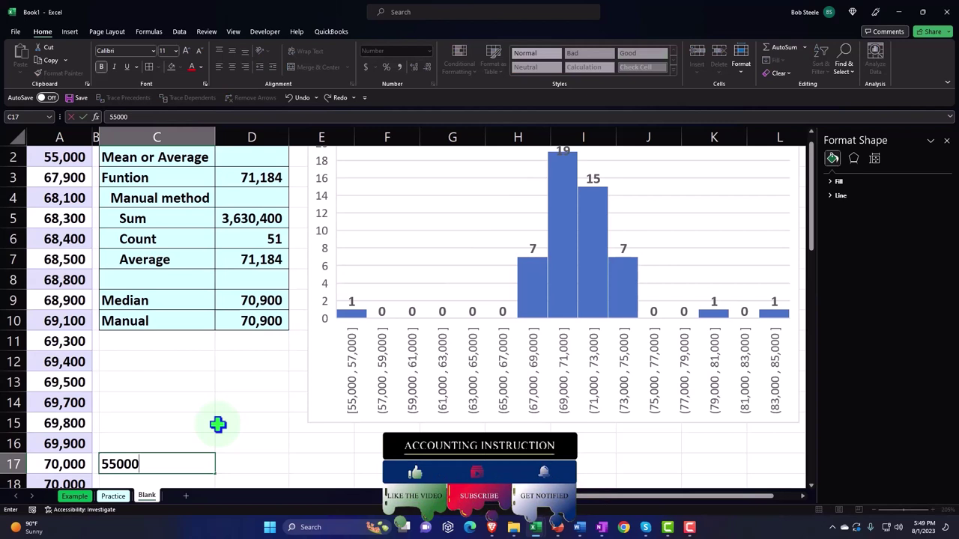
key(Tab)
text(57000)
key(Return)
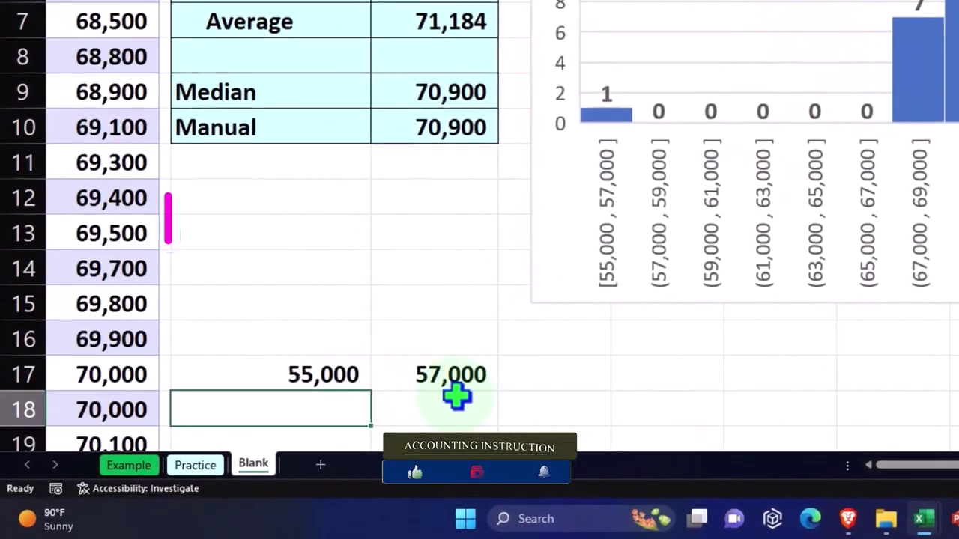
Calculate the second bin's lower limit in cell C18 with the formula =C17+2000.
scroll(457, 397, down, 1)
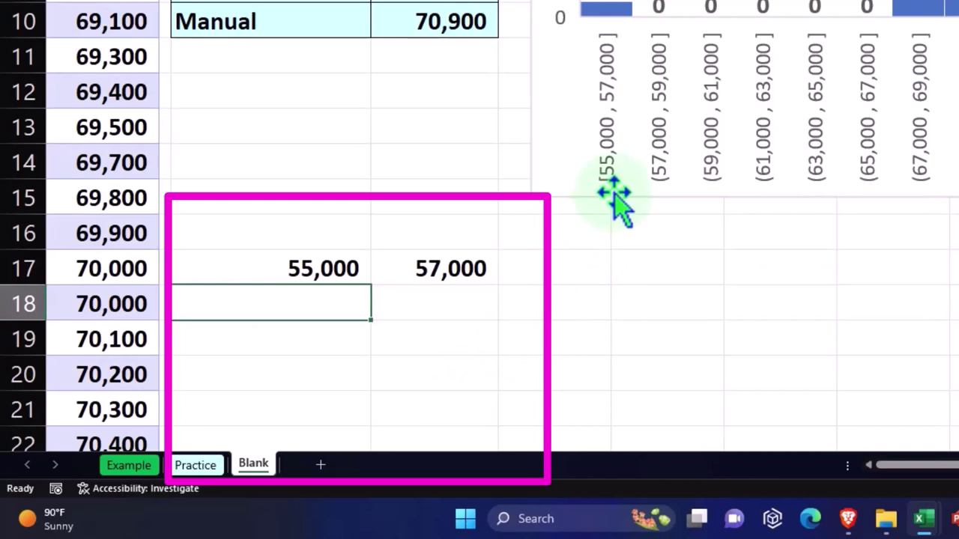
text(=)
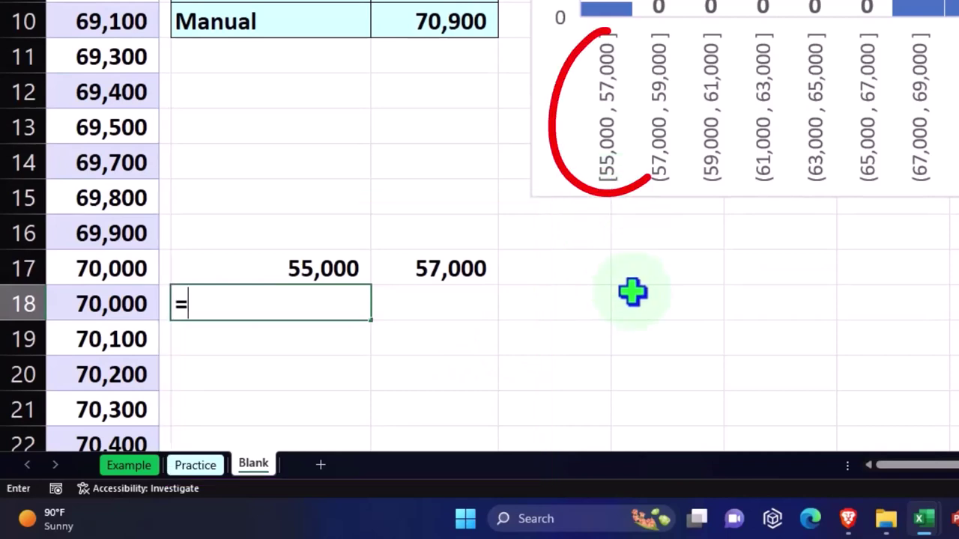
key(Up)
text(+2000)
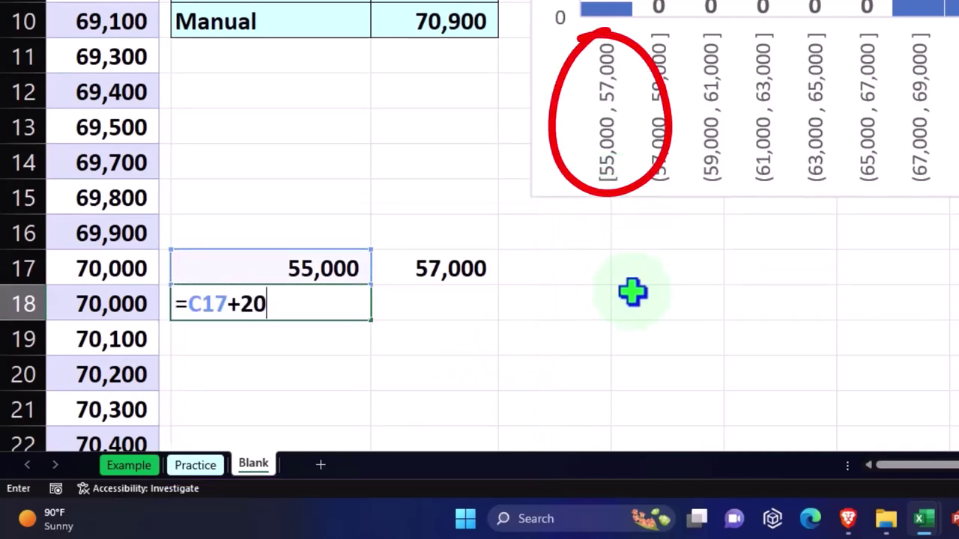
key(Return)
Calculate the second bin's upper limit in cell D18 by adding 2000 to D17.
click(474, 290)
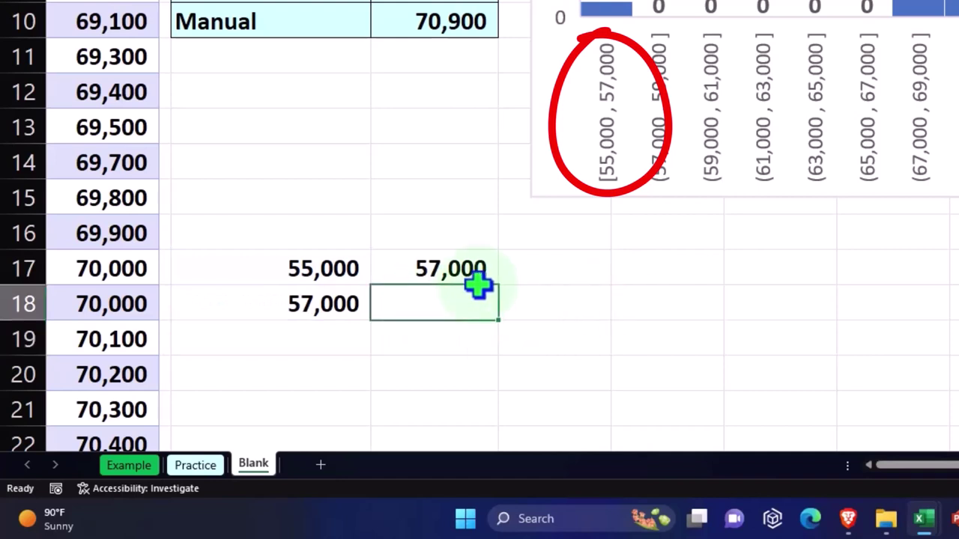
text(+)
key(Up)
text(+)
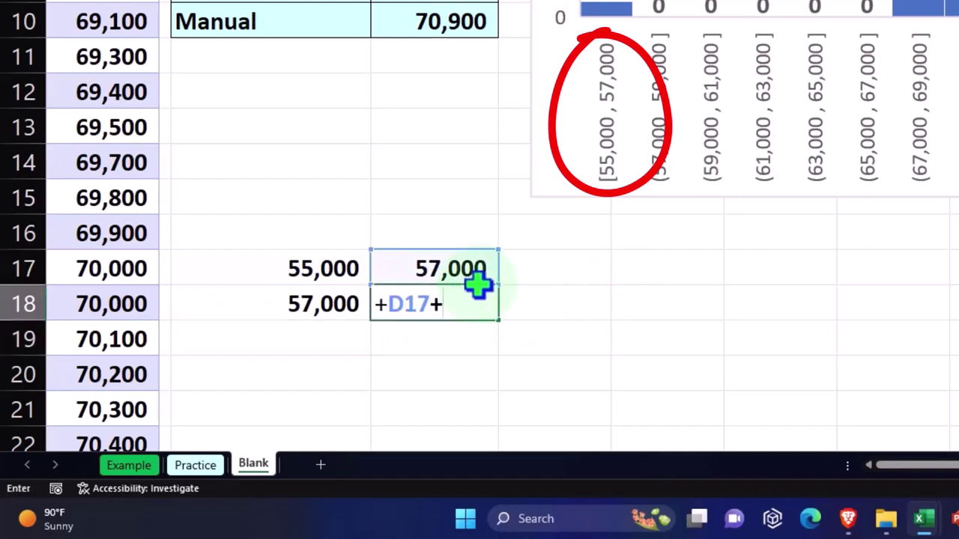
text(20000)
key(Return)
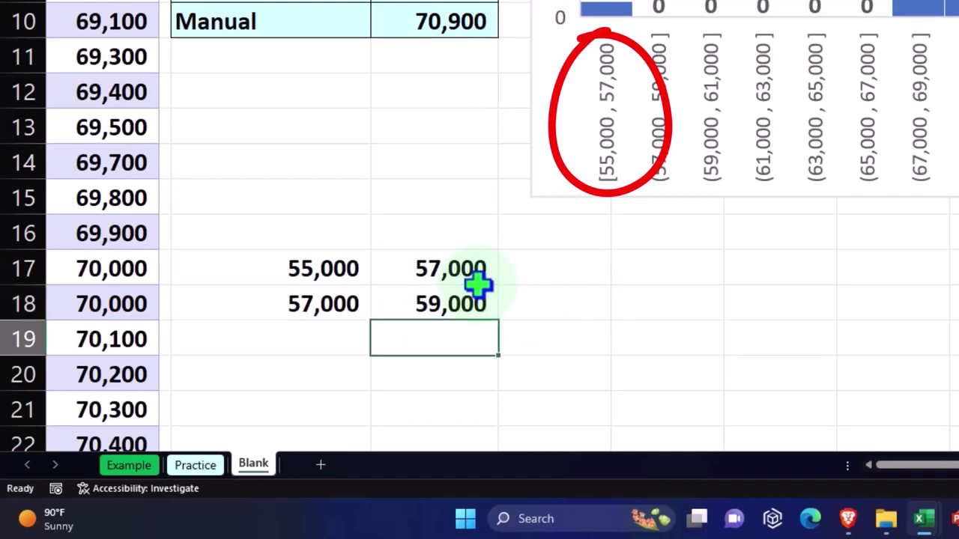
Check the bin limit formulas in C18 and D18 and fill them down through row 31.
double_click(346, 307)
key(Return)
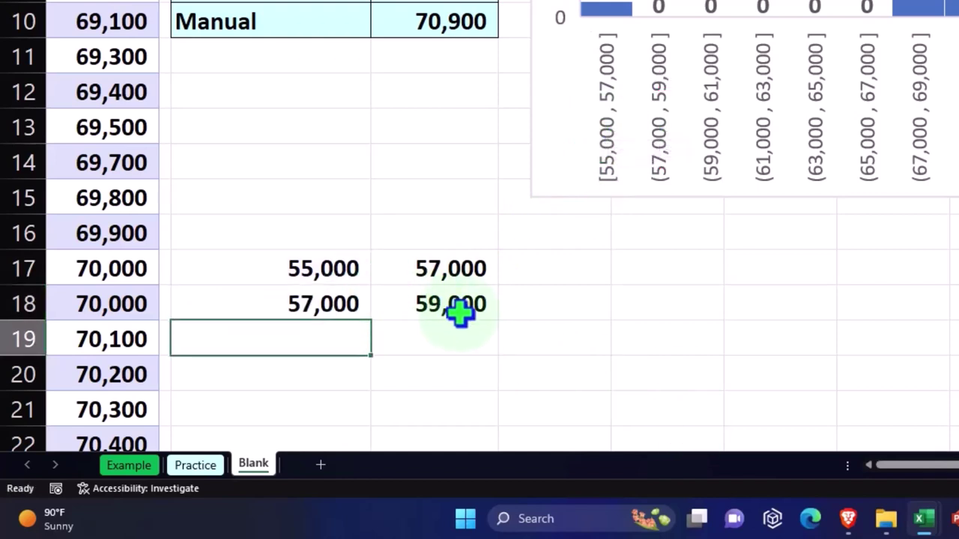
double_click(459, 311)
key(Return)
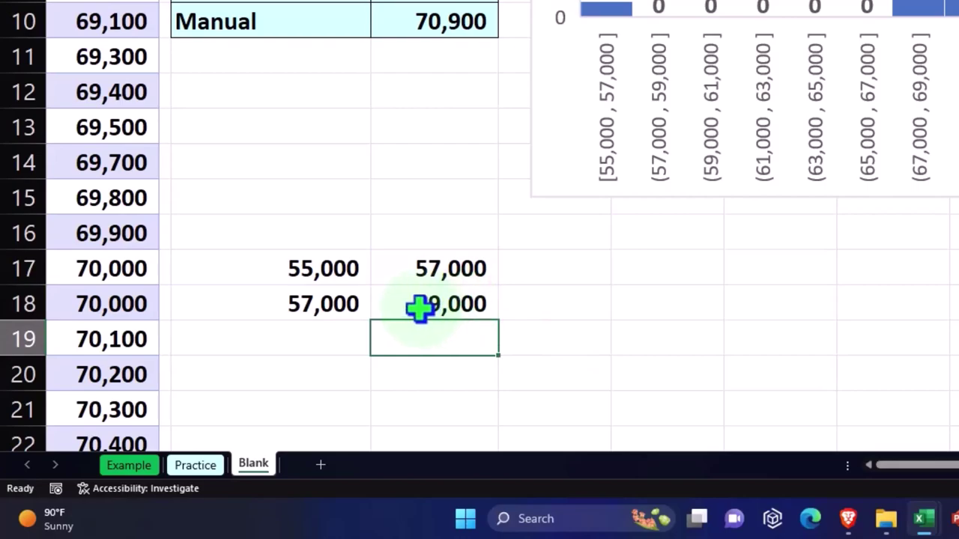
drag(343, 296, 412, 297)
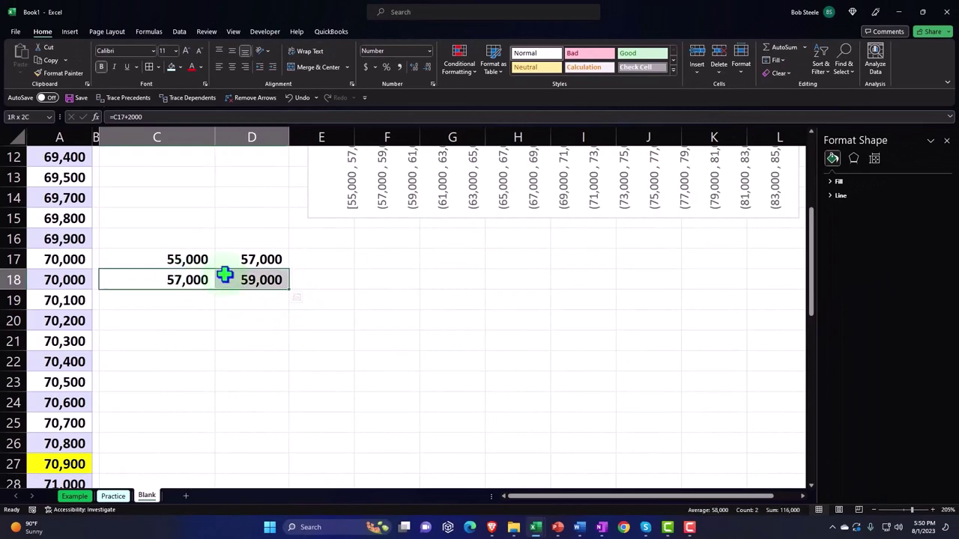
drag(290, 292, 284, 462)
scroll(276, 345, down, 2)
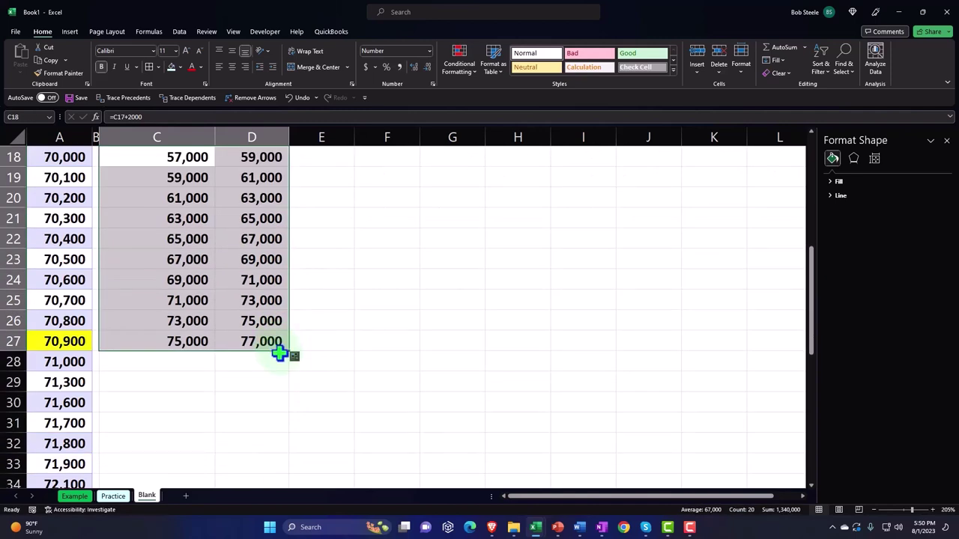
drag(291, 354, 287, 424)
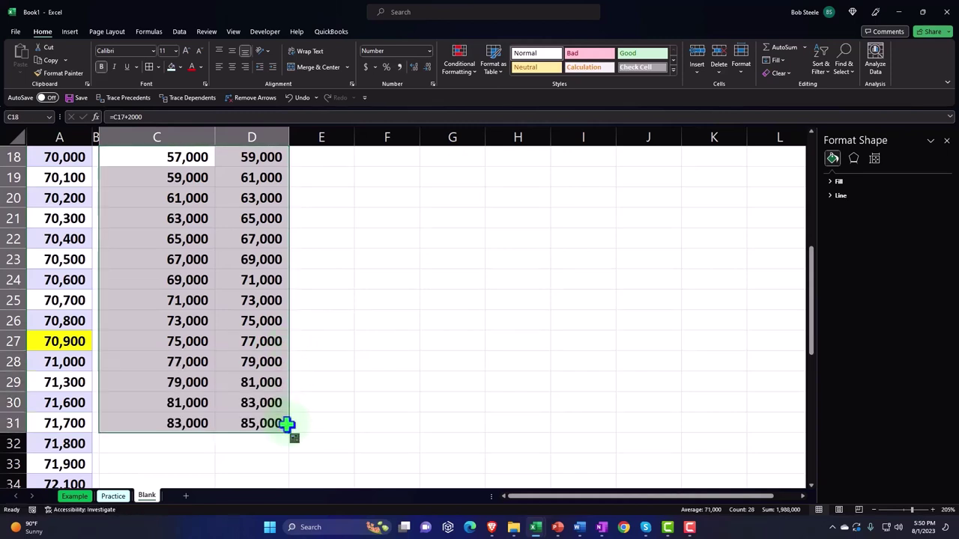
Join the first bin's limits into a range label in cell E17 with the formula =C17 & "-" & D17.
scroll(285, 424, up, 1)
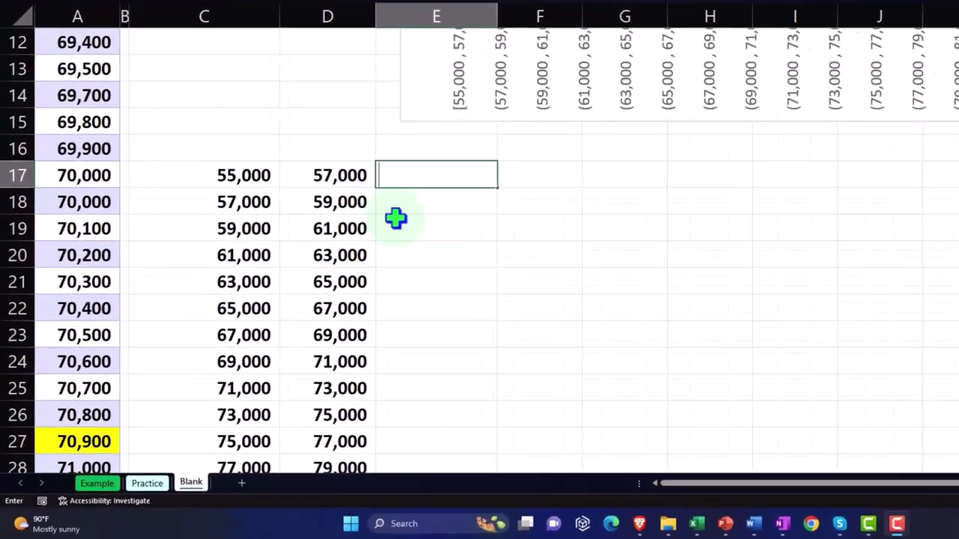
click(309, 294)
scroll(309, 292, up, 1)
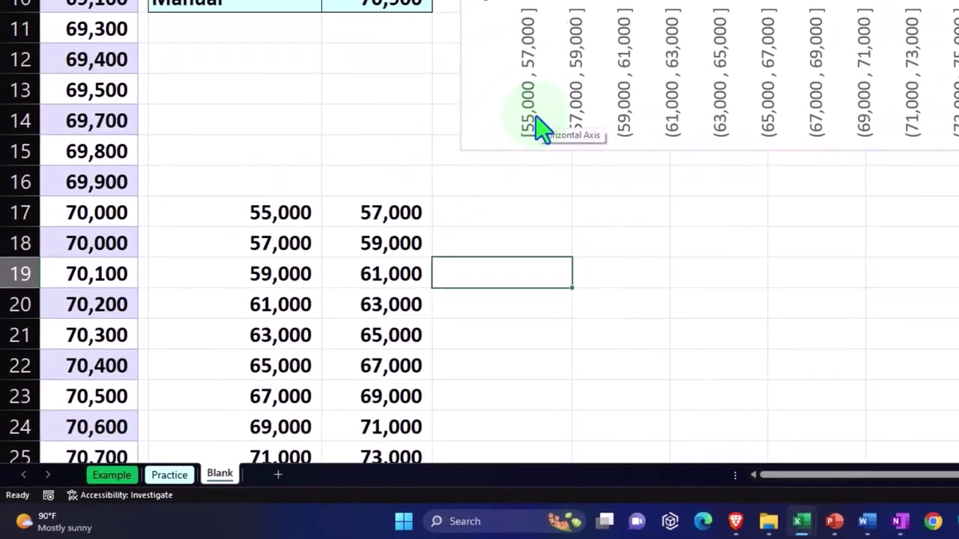
click(502, 211)
scroll(497, 214, down, 2)
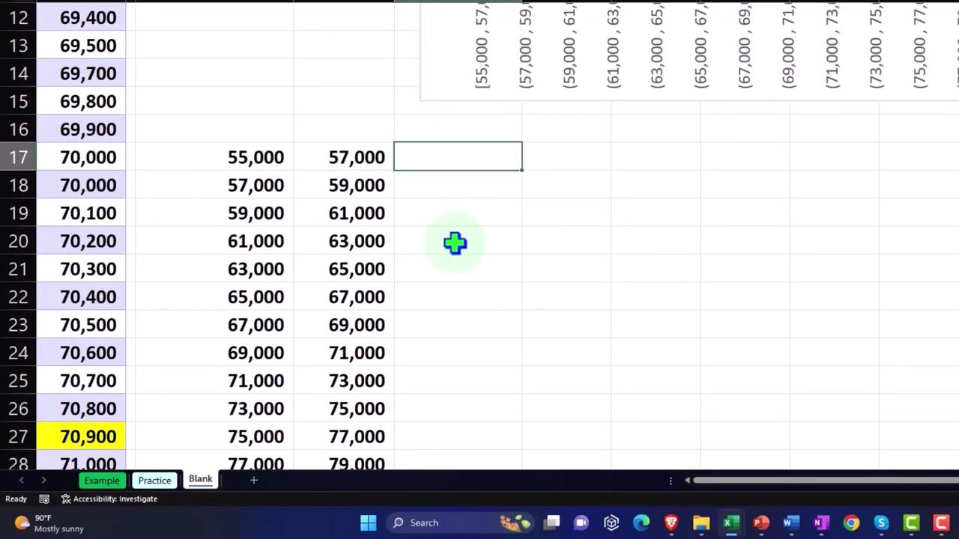
text(=)
click(254, 160)
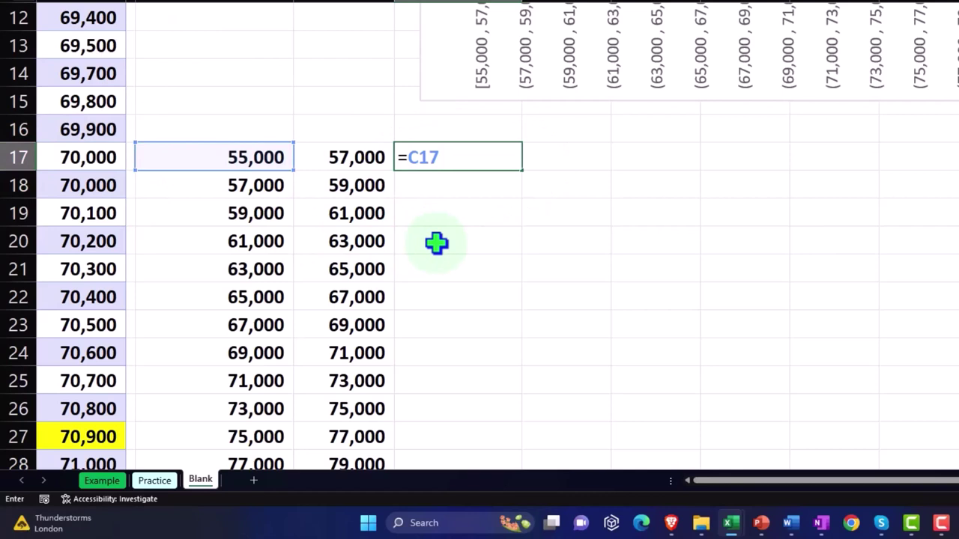
text(&)
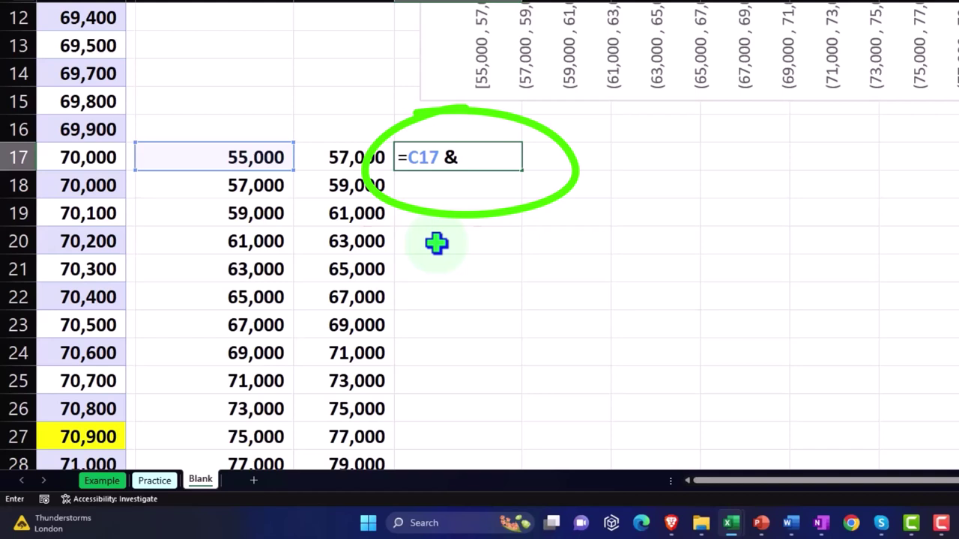
text("-)
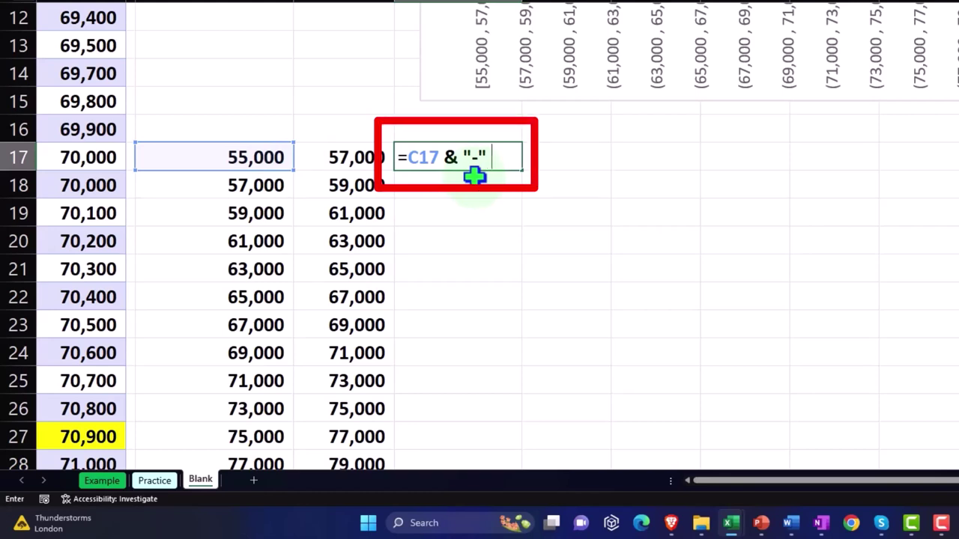
text(&)
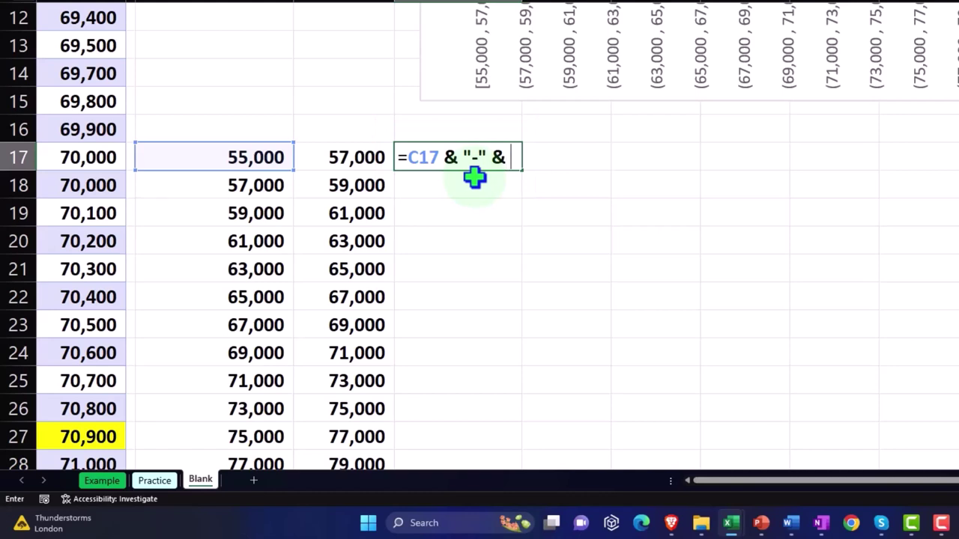
click(352, 157)
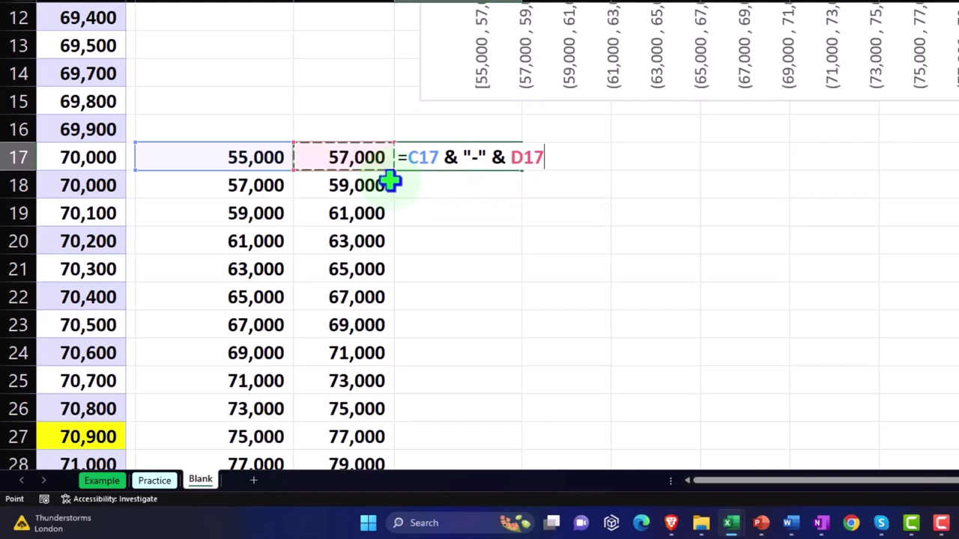
key(Return)
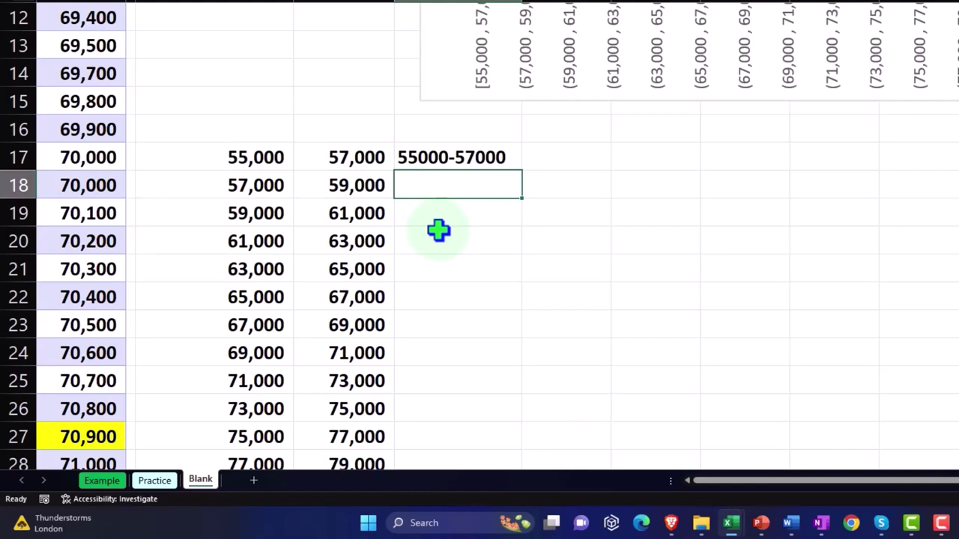
text(')
text(57000)
text(-59000)
key(Return)
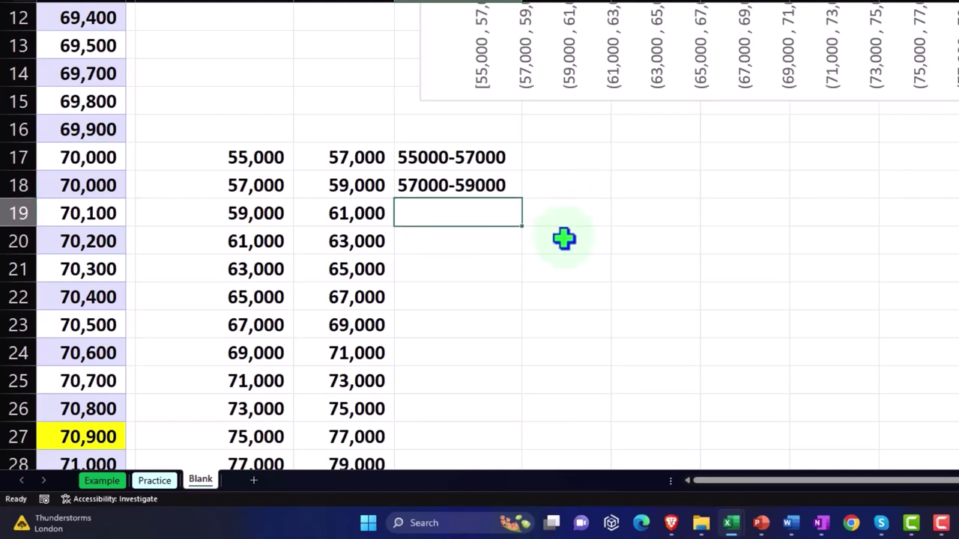
Delete the plain-text label in E18 and fill the range label formula from E17 down through the last bin row.
key(Up)
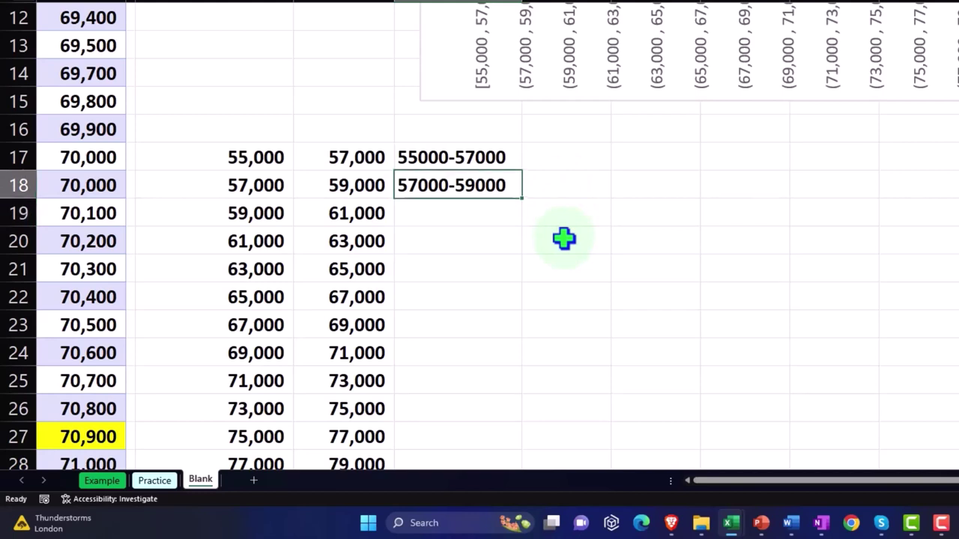
key(Delete)
click(515, 161)
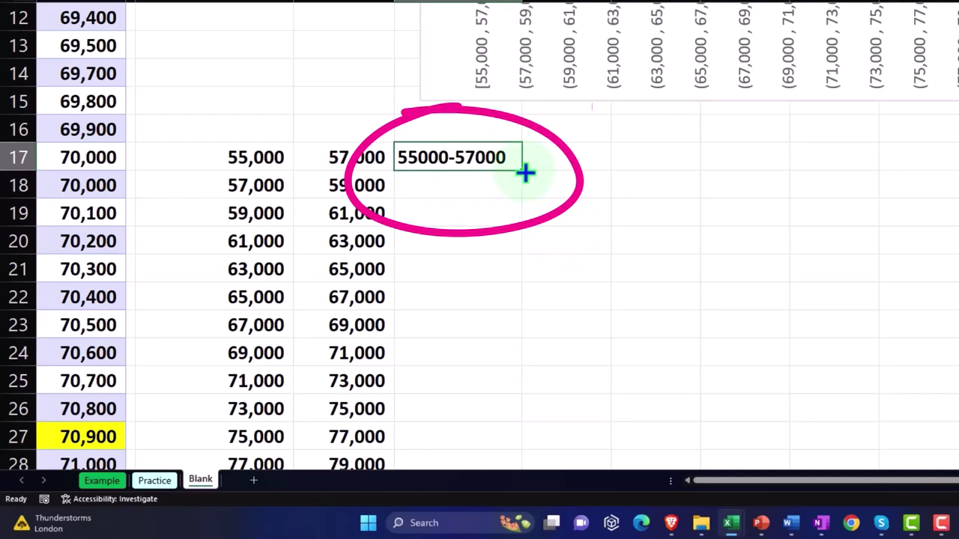
drag(524, 173, 504, 433)
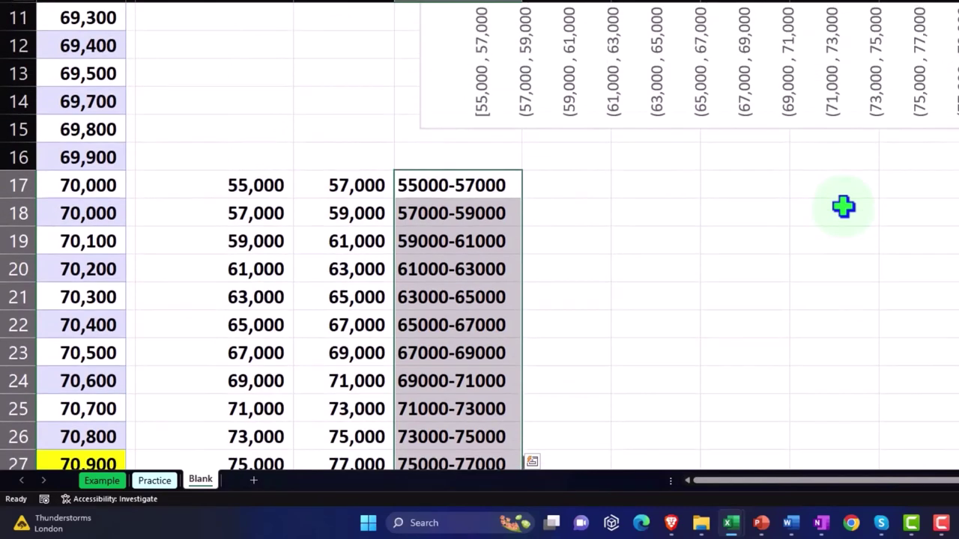
click(571, 190)
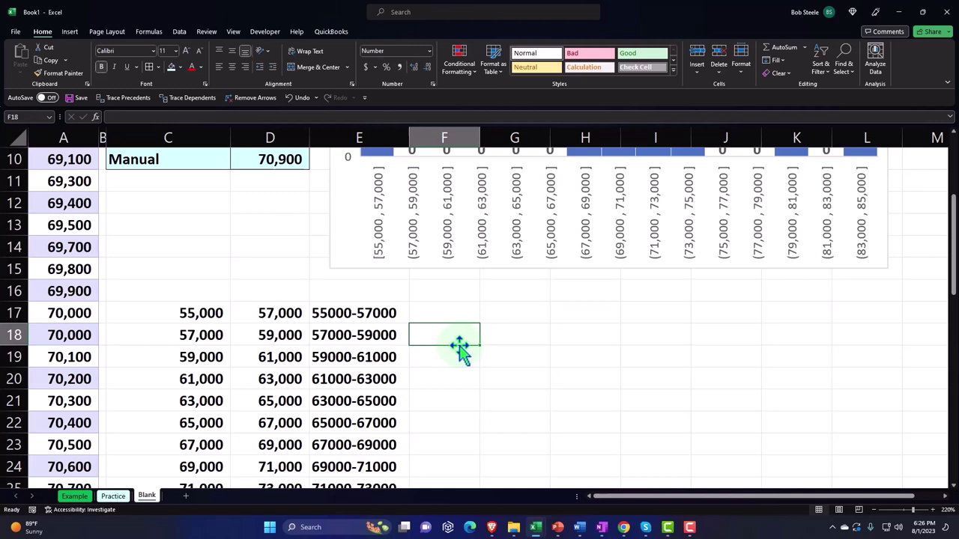
Examine the lower and upper limits of the first three bins in rows 17 to 19 and how neighbouring bins share boundaries.
click(156, 307)
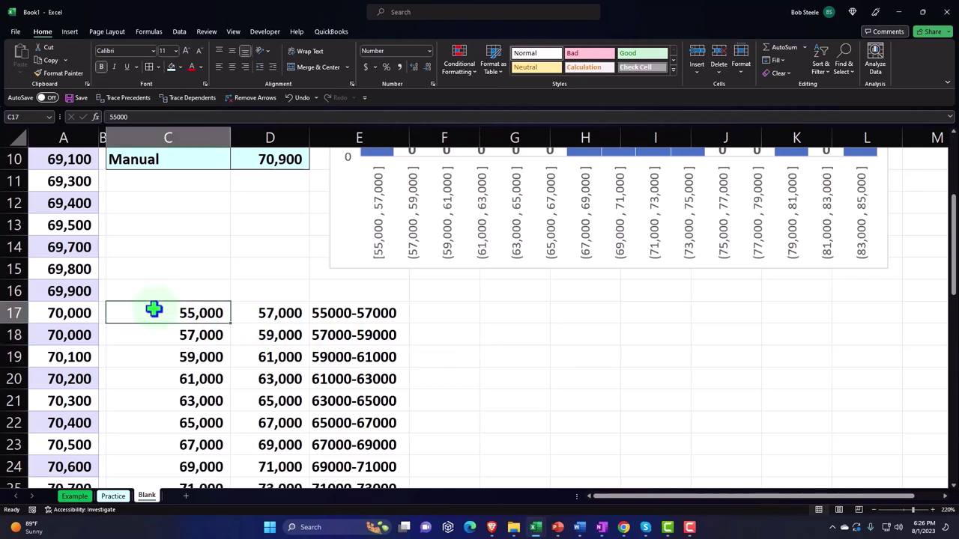
click(266, 313)
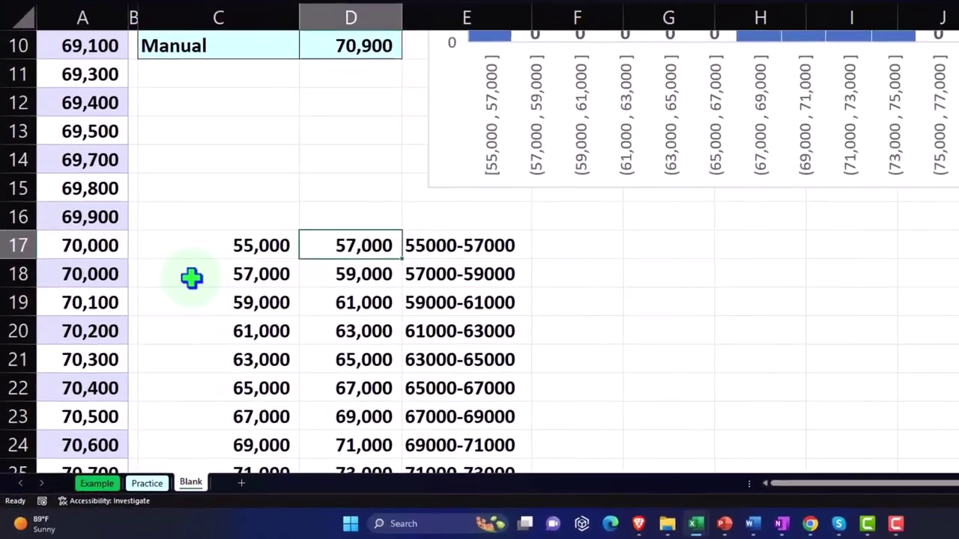
click(191, 278)
click(343, 271)
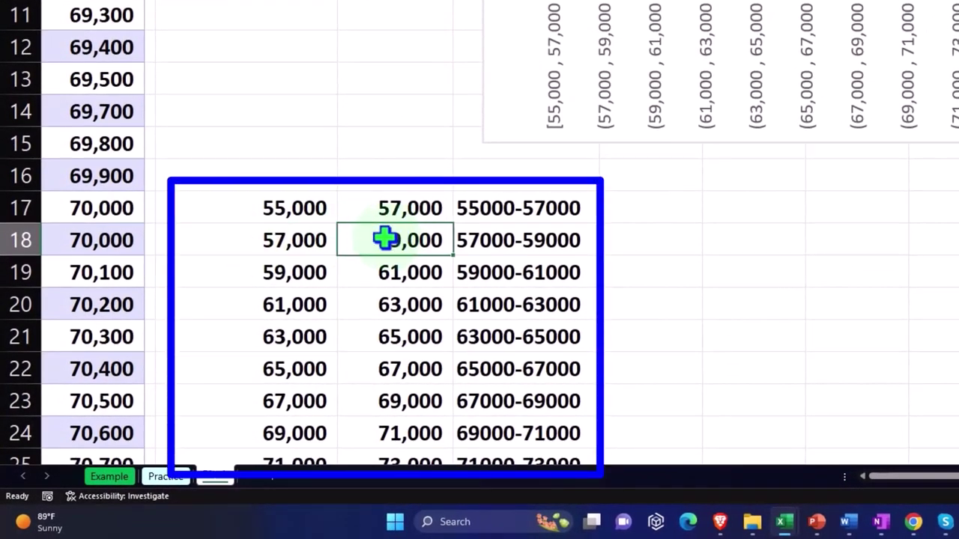
click(242, 266)
click(367, 271)
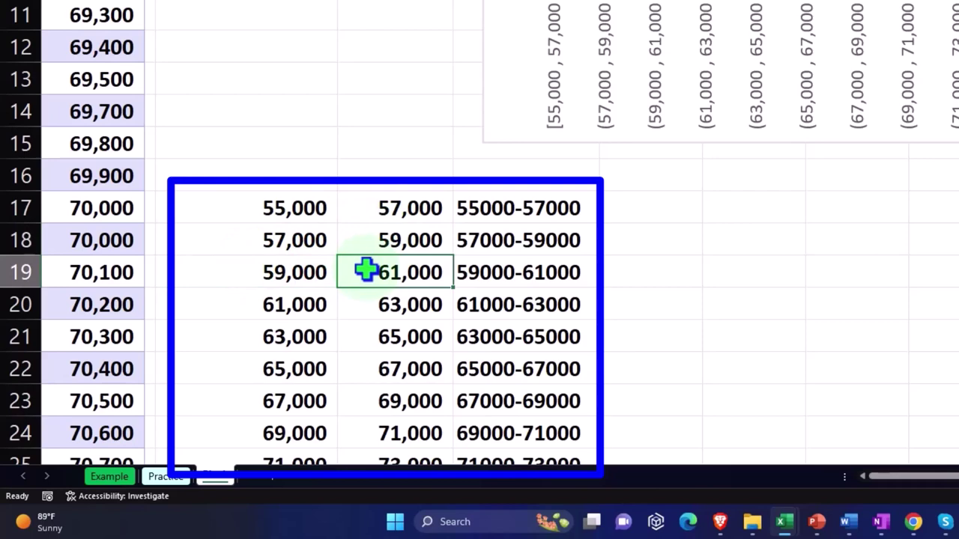
click(367, 239)
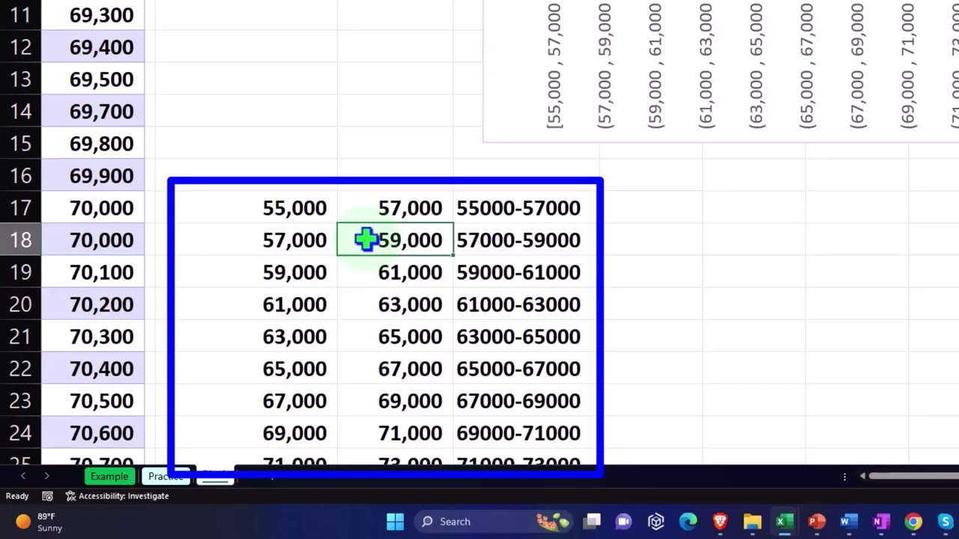
drag(317, 239, 349, 242)
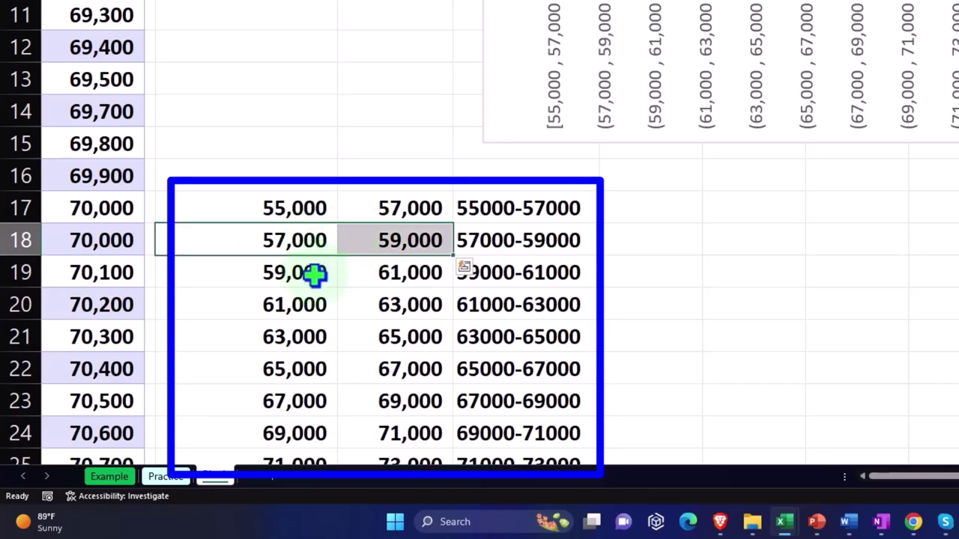
drag(317, 274, 344, 275)
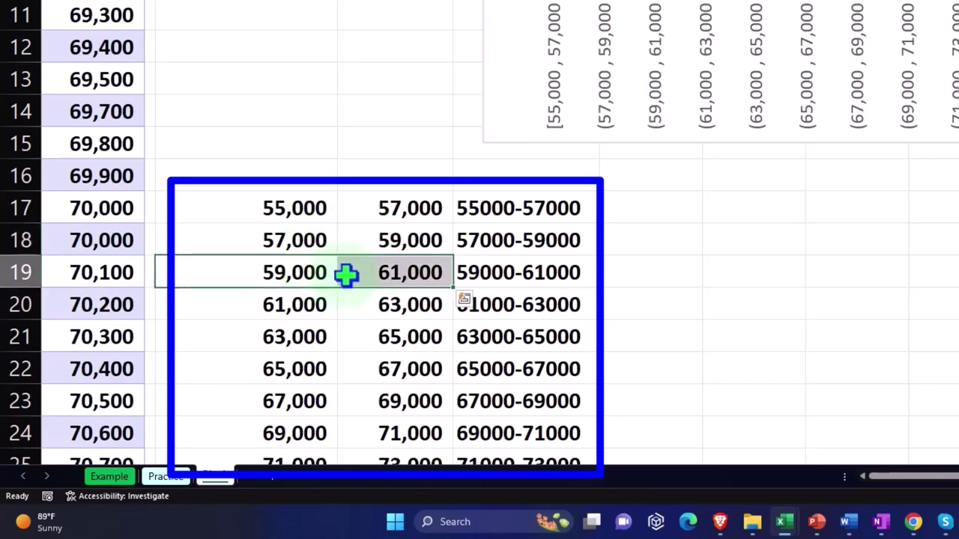
click(329, 240)
drag(332, 240, 353, 242)
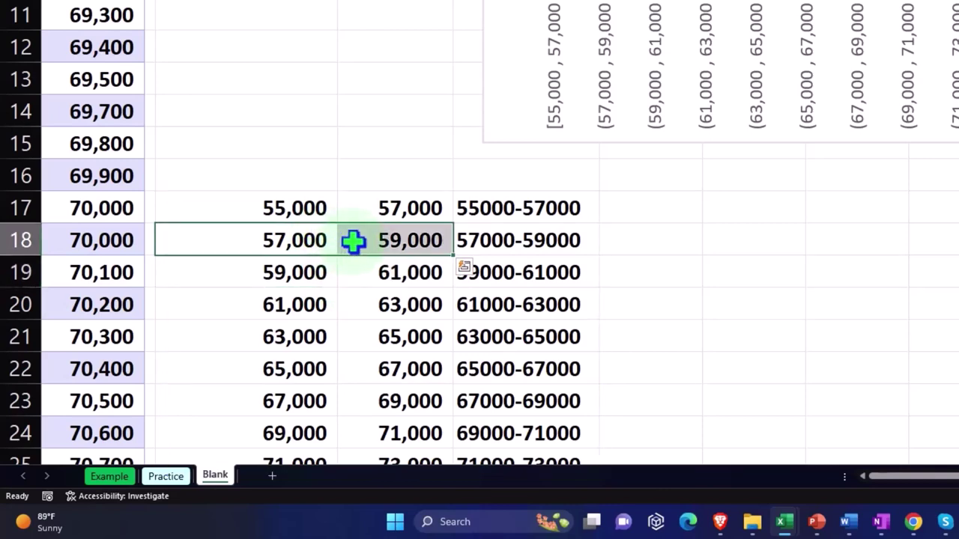
click(291, 275)
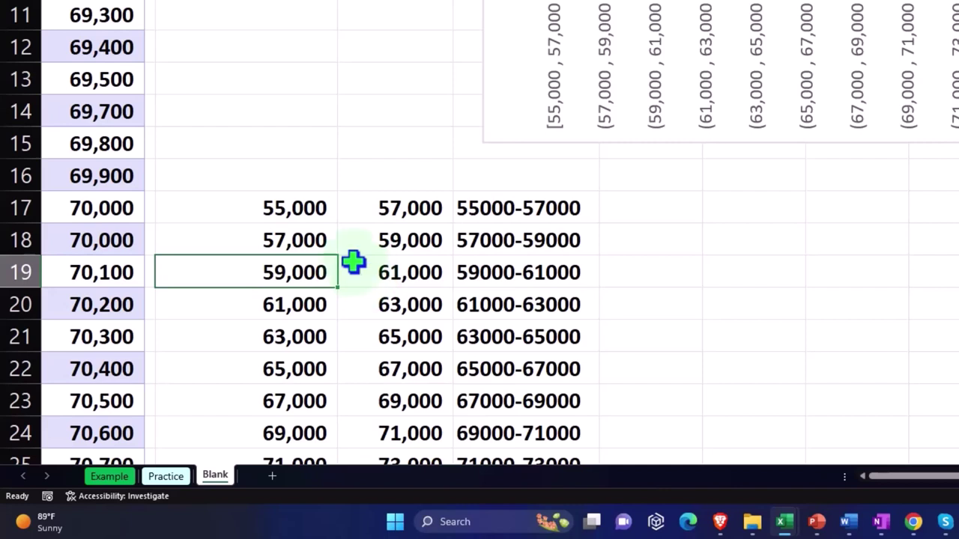
Set the first bin's lower limit in cell C17 to 49000.
click(292, 205)
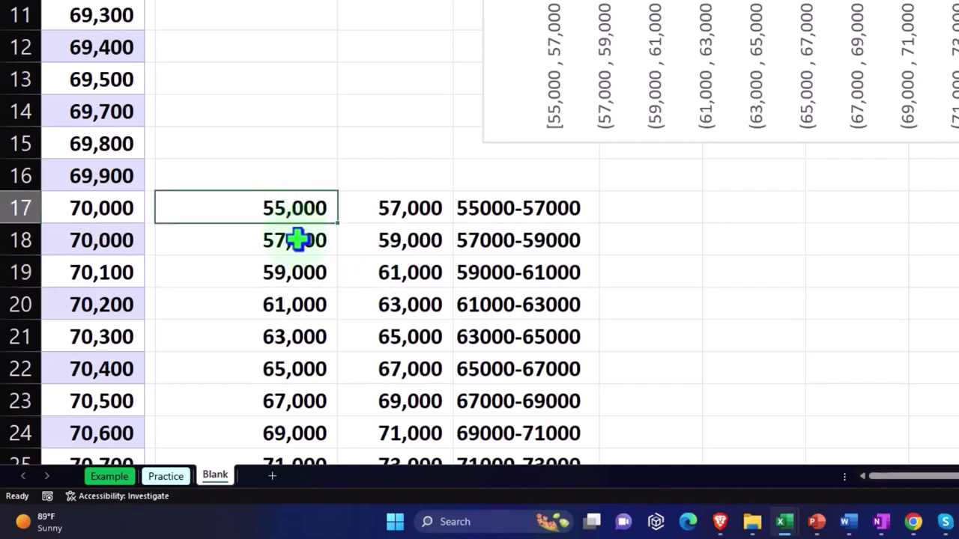
scroll(298, 240, up, 1)
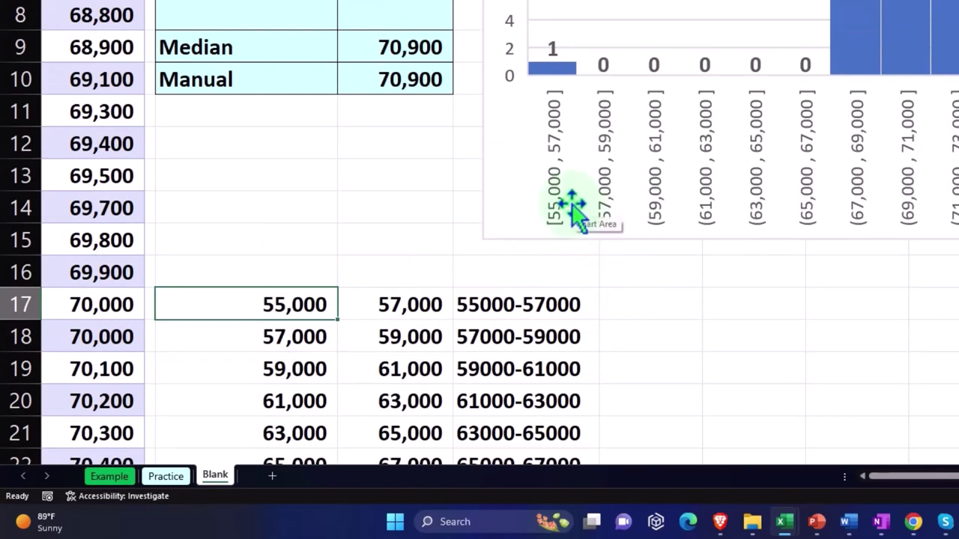
scroll(571, 204, up, 2)
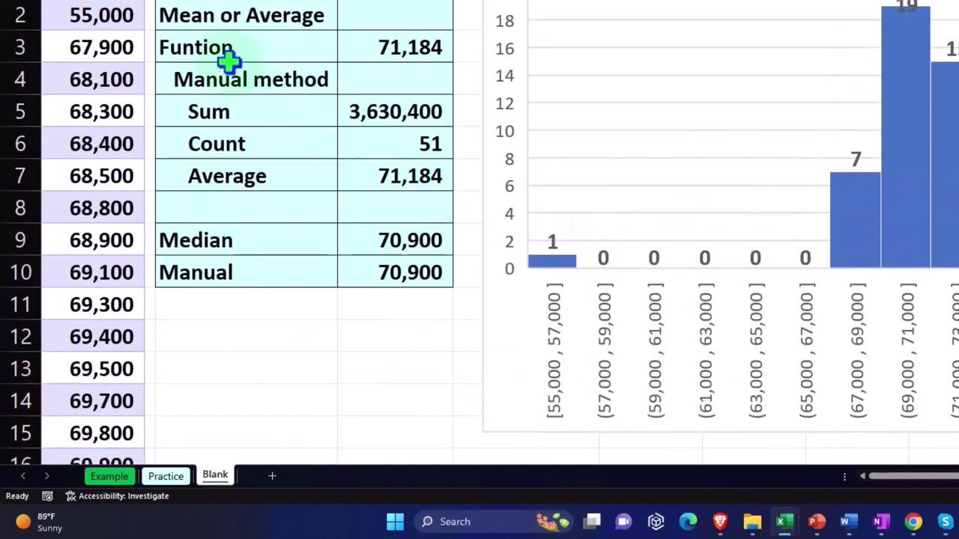
scroll(394, 201, down, 2)
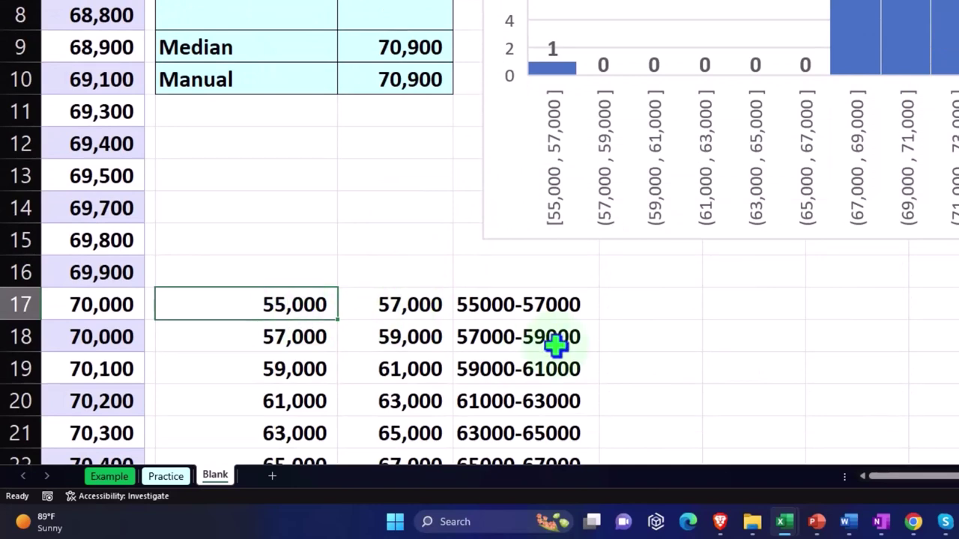
text(49000)
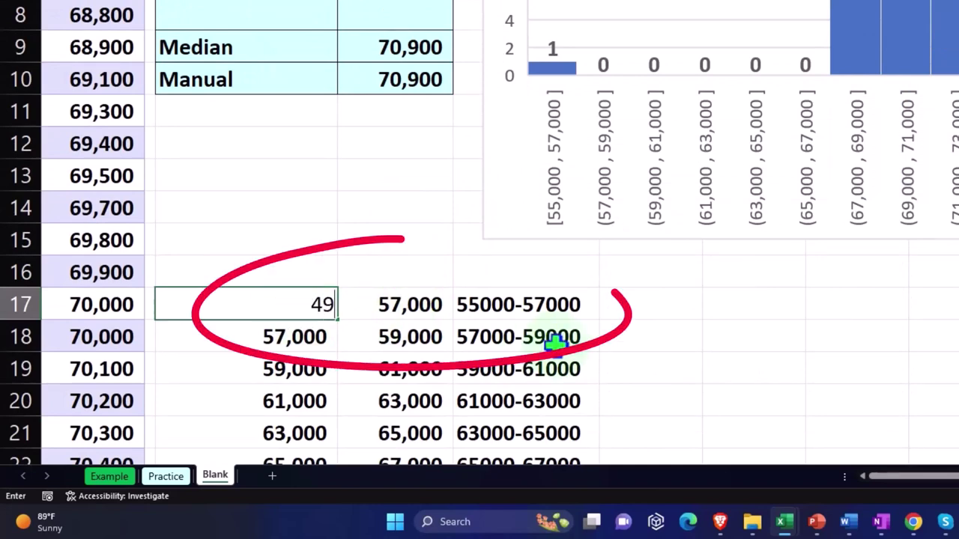
key(Return)
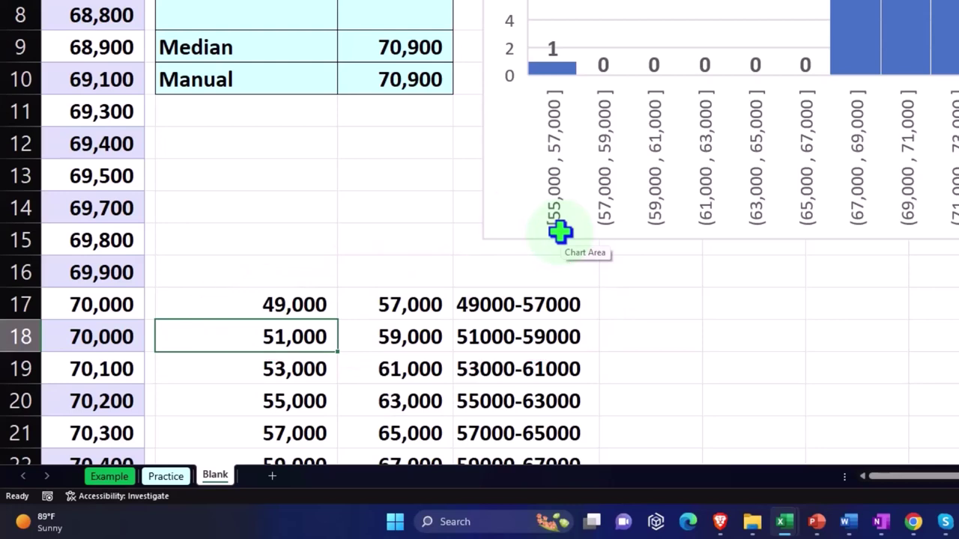
Begin a COUNTIFS formula in cell F17 with the table's whole Wages column as the first criteria range.
click(627, 299)
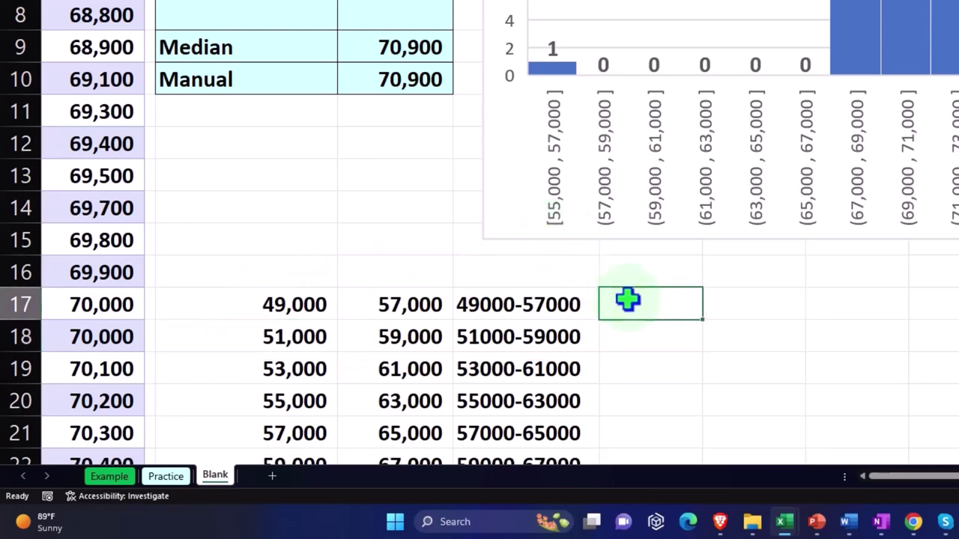
scroll(628, 300, down, 1)
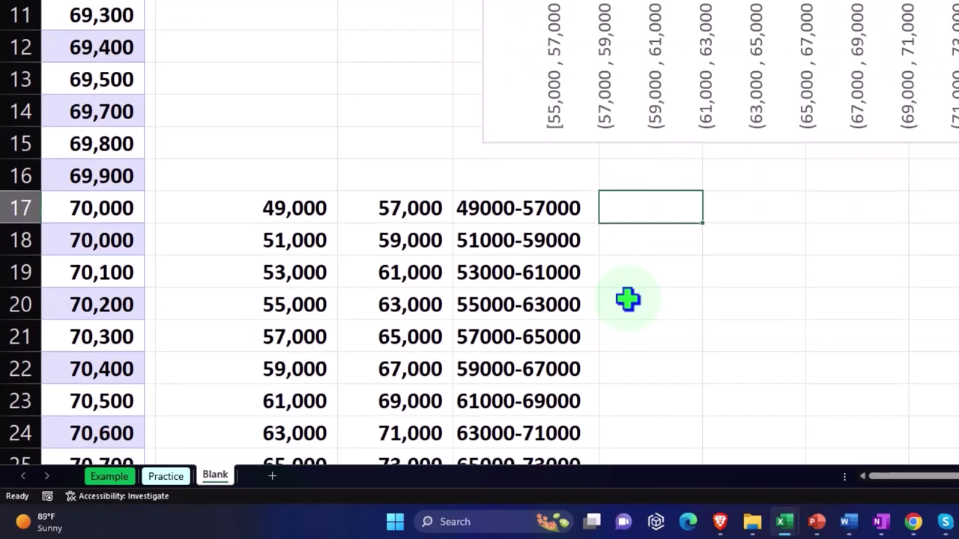
text(=)
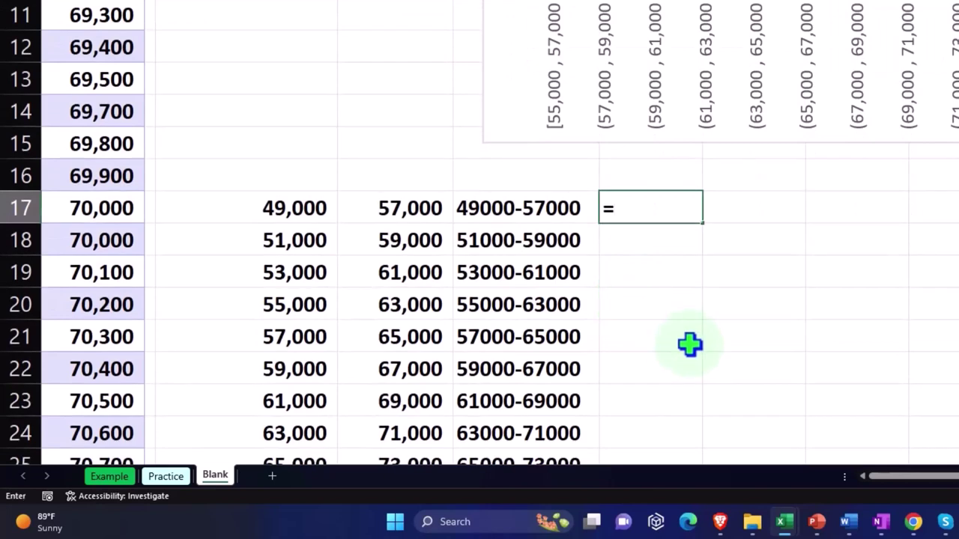
text(count)
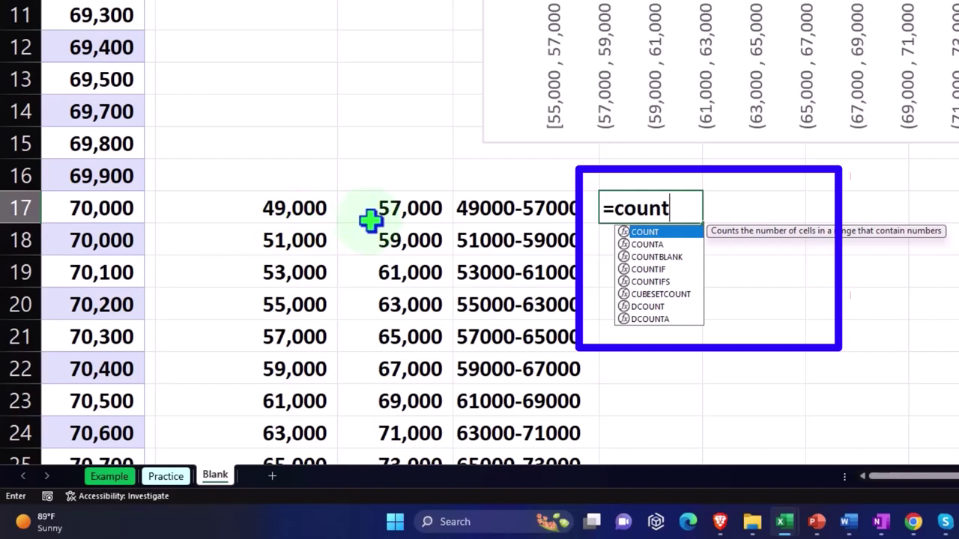
double_click(638, 282)
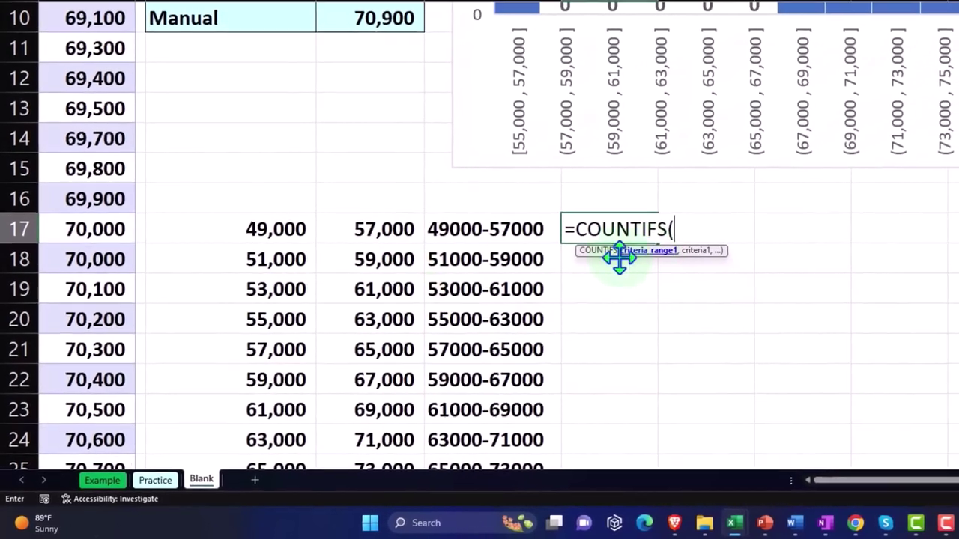
scroll(153, 270, up, 3)
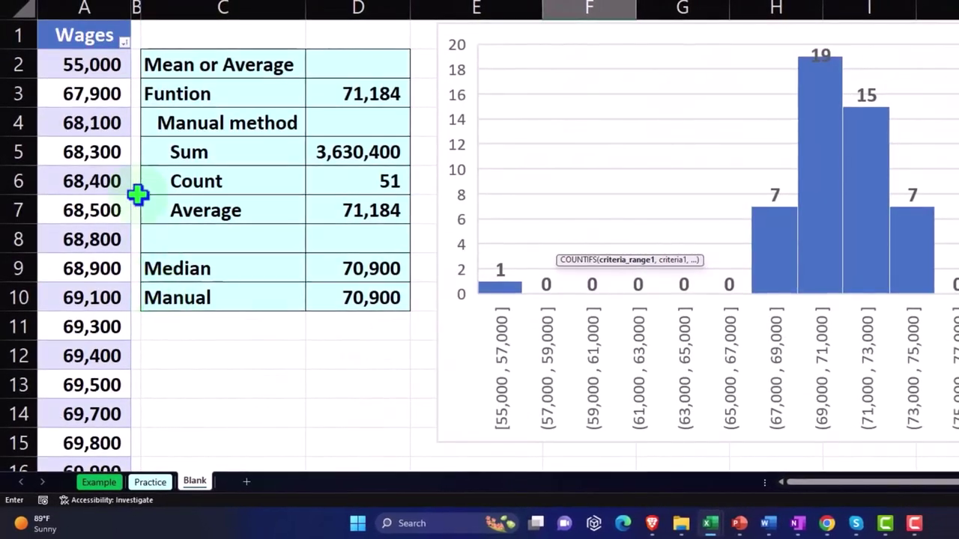
click(85, 10)
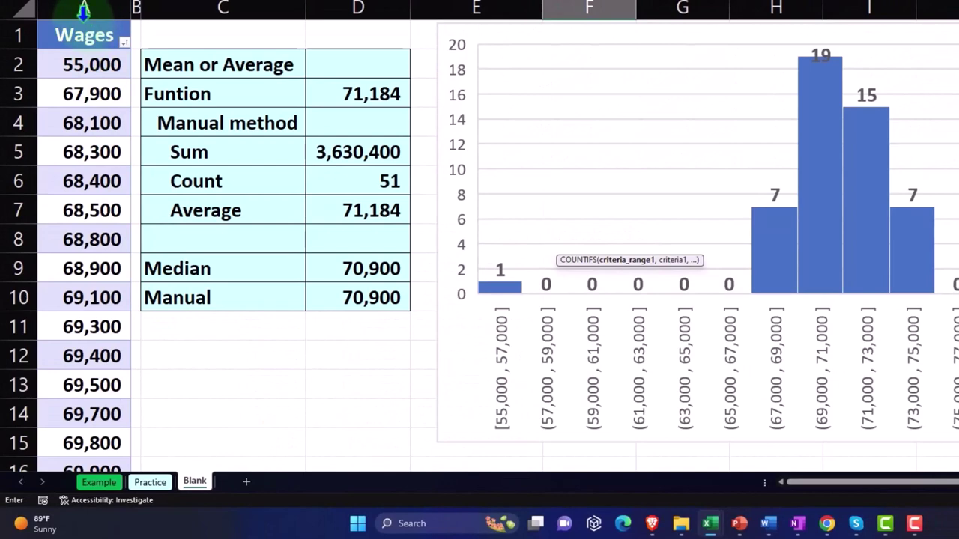
click(84, 9)
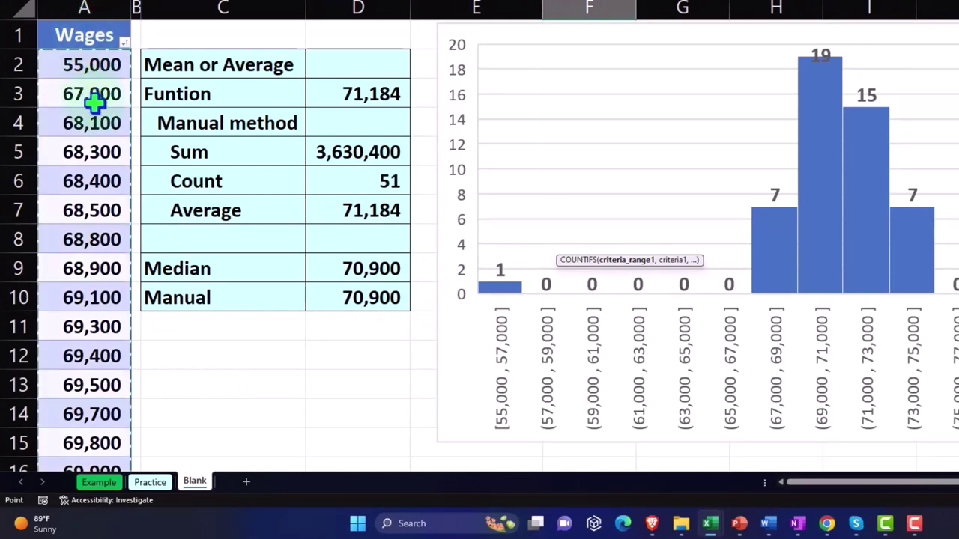
scroll(415, 270, down, 4)
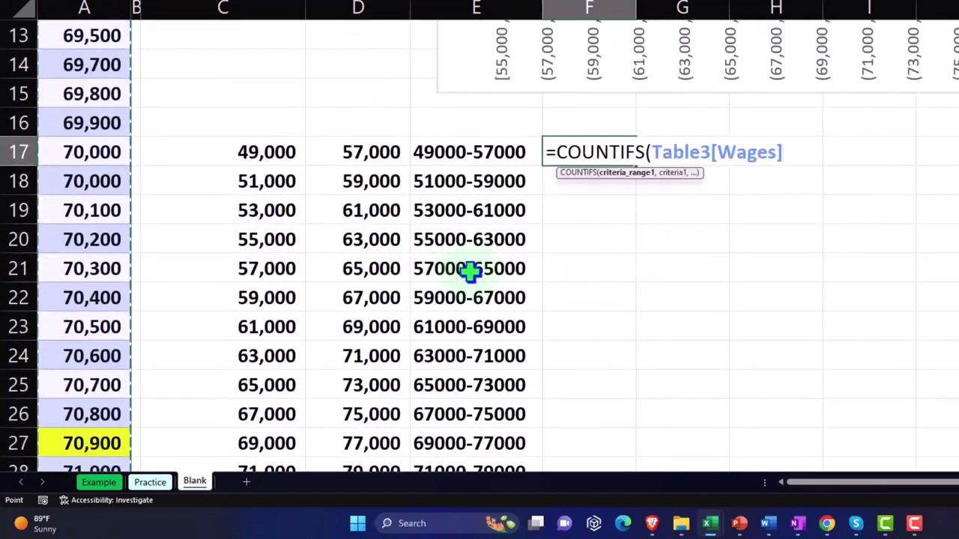
click(213, 6)
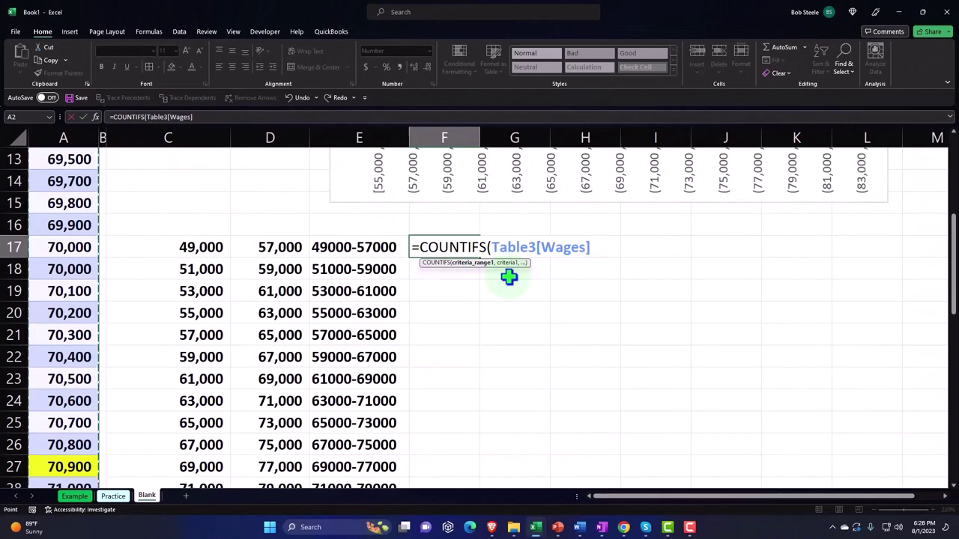
Complete the F17 formula with the criterion ">"&C17 to count wages above the first bin's lower limit.
text(,)
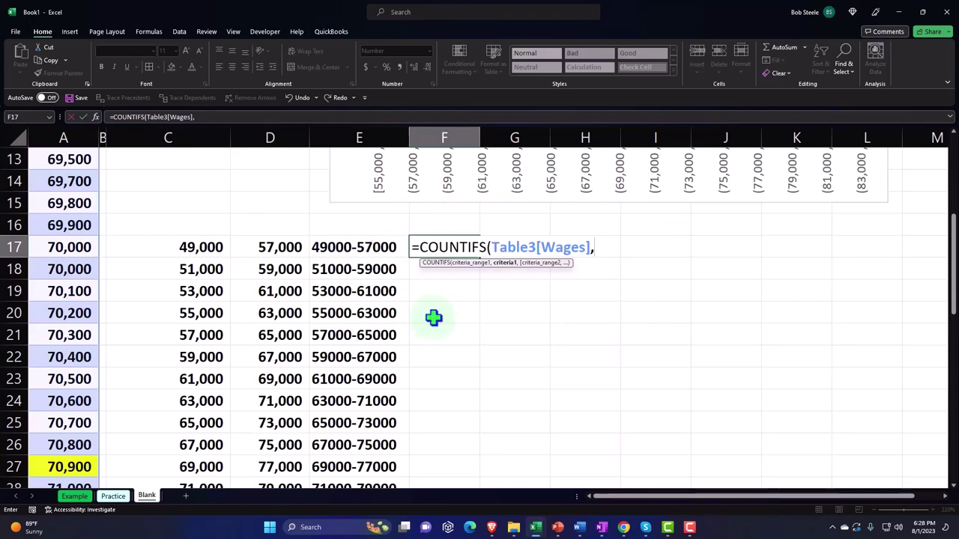
text(">"&)
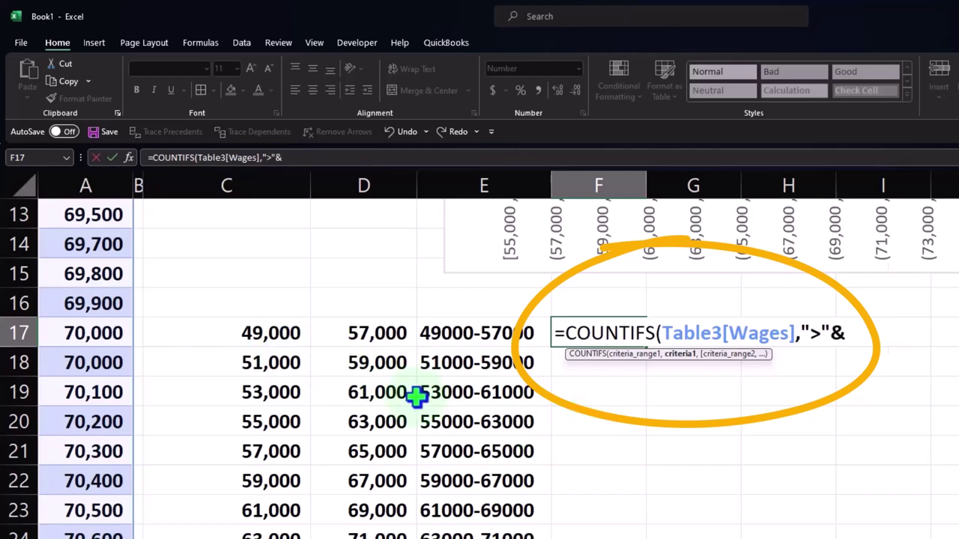
click(274, 332)
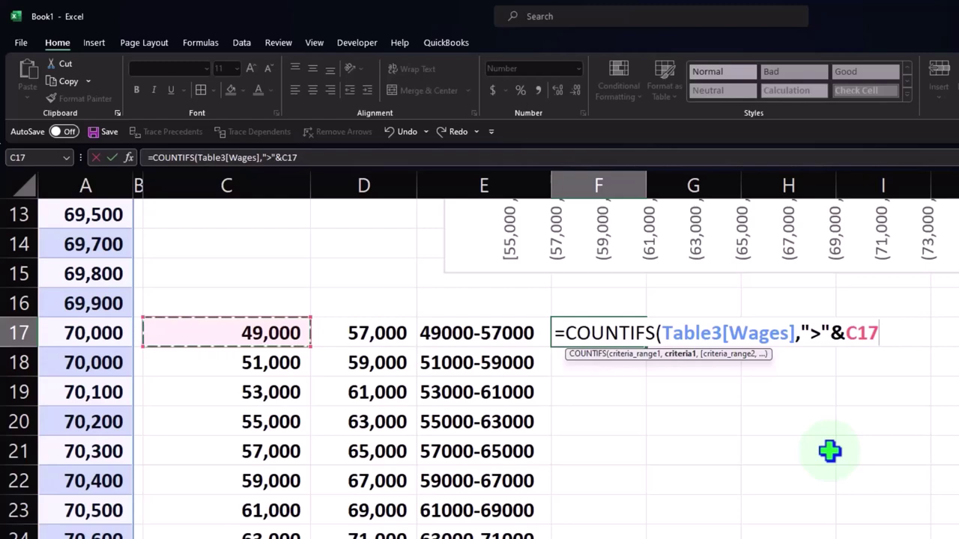
key(Return)
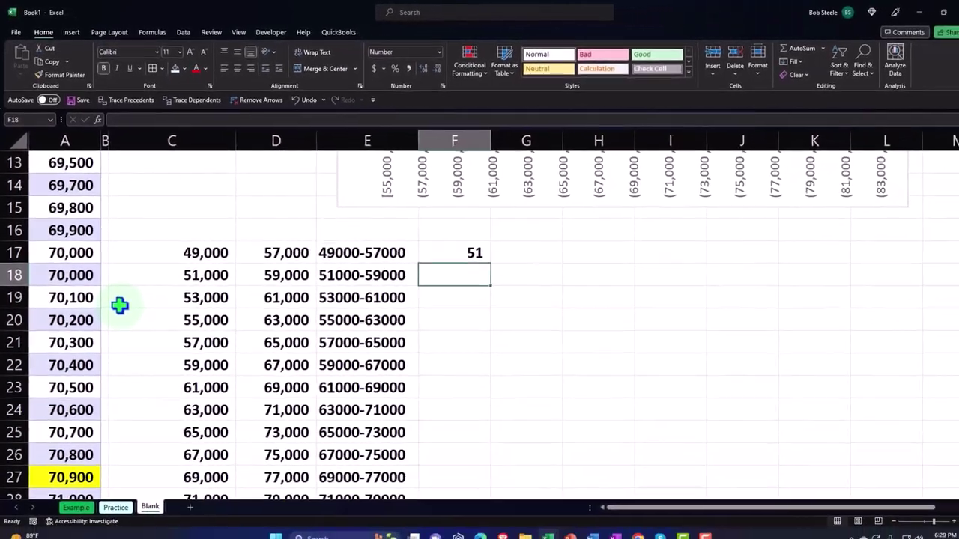
Reopen the COUNTIFS formula in cell F17 and add the table's whole Wages column as the second criteria range.
click(446, 249)
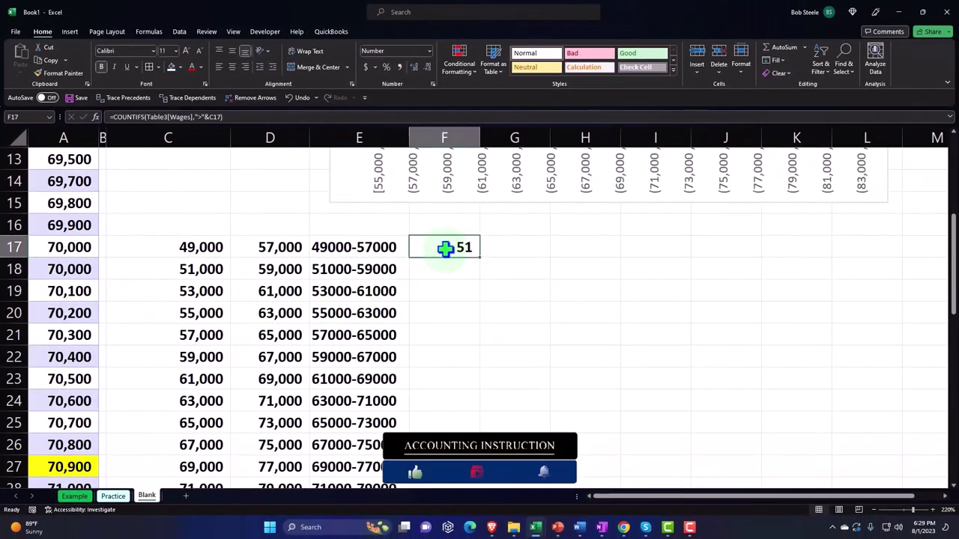
double_click(445, 249)
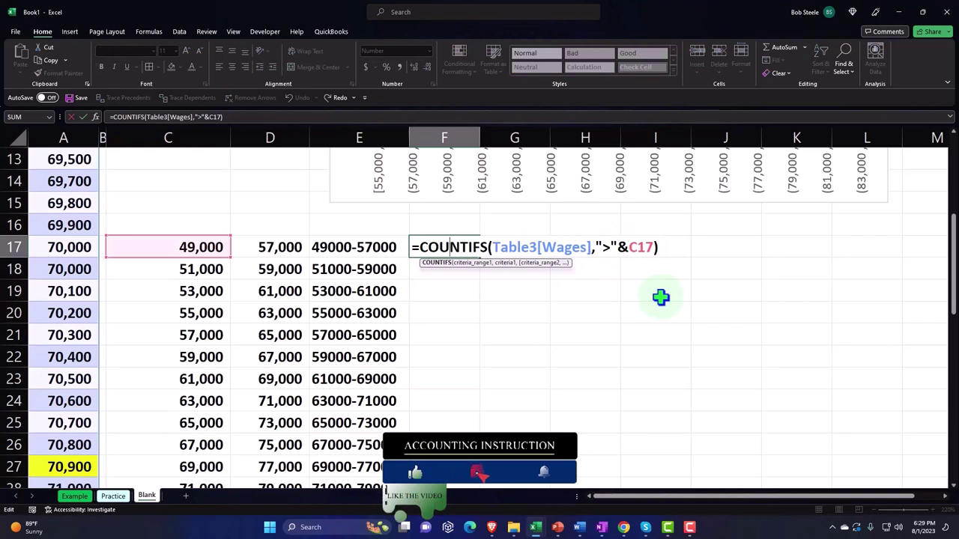
key(End)
key(Right)
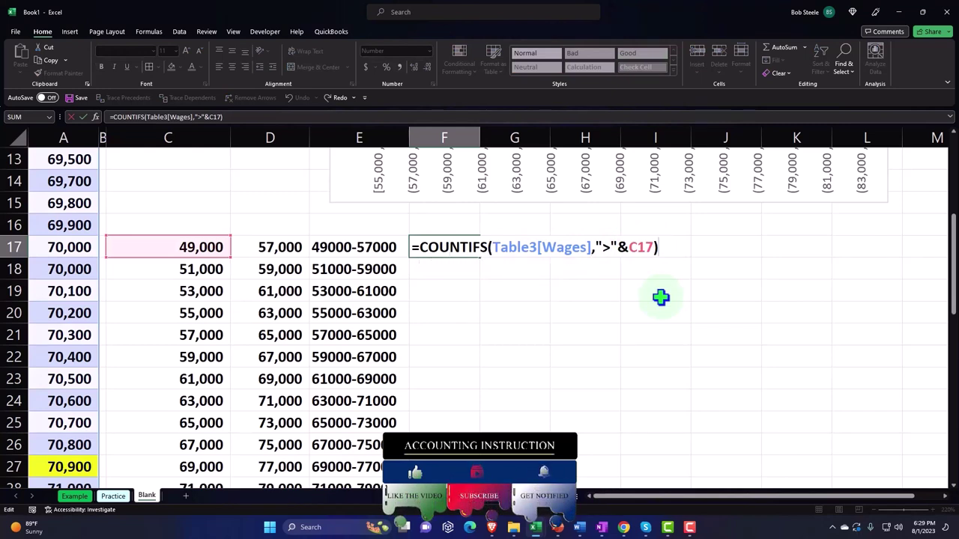
key(BackSpace)
text(,)
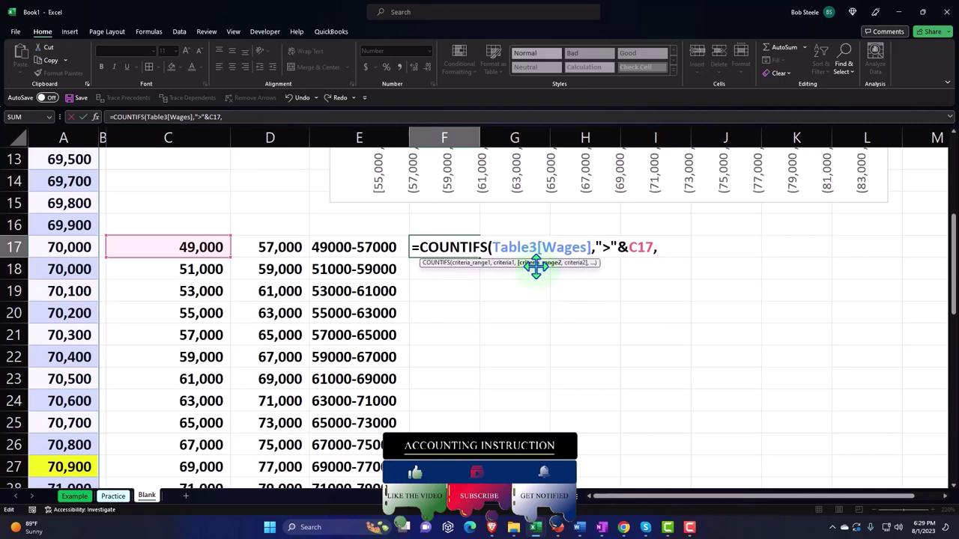
scroll(111, 337, up, 4)
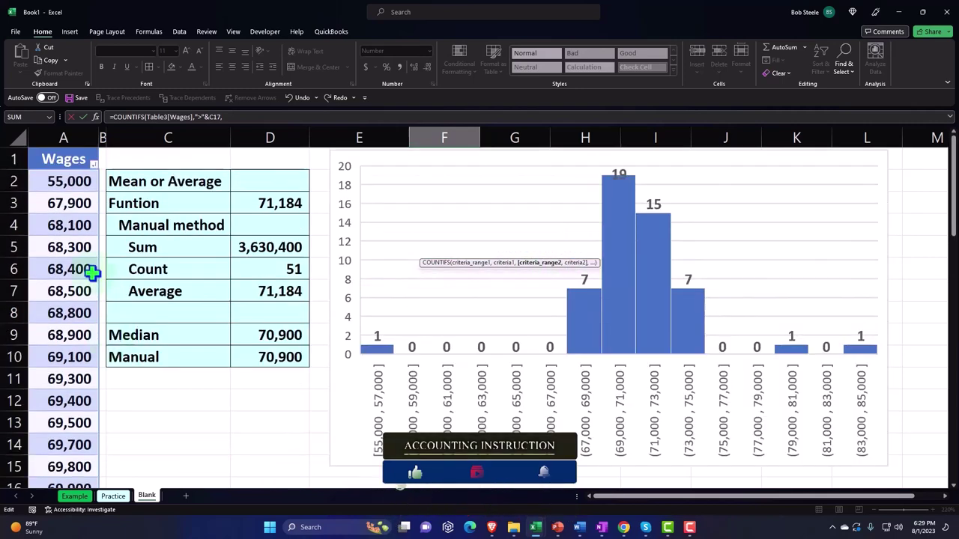
click(63, 142)
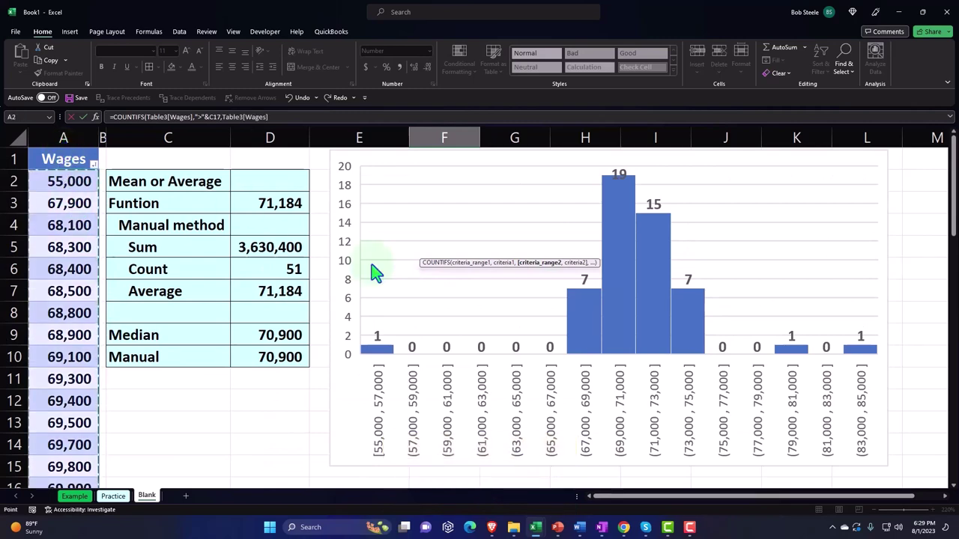
scroll(562, 350, down, 3)
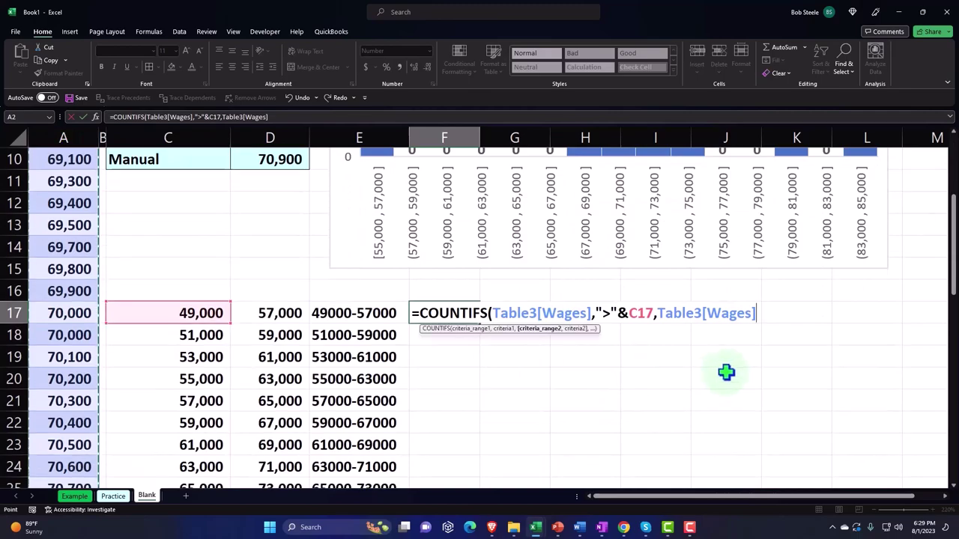
Complete the F17 formula with the second criterion "<="&D17 to include wages up to the first bin's upper limit.
text(,"<)
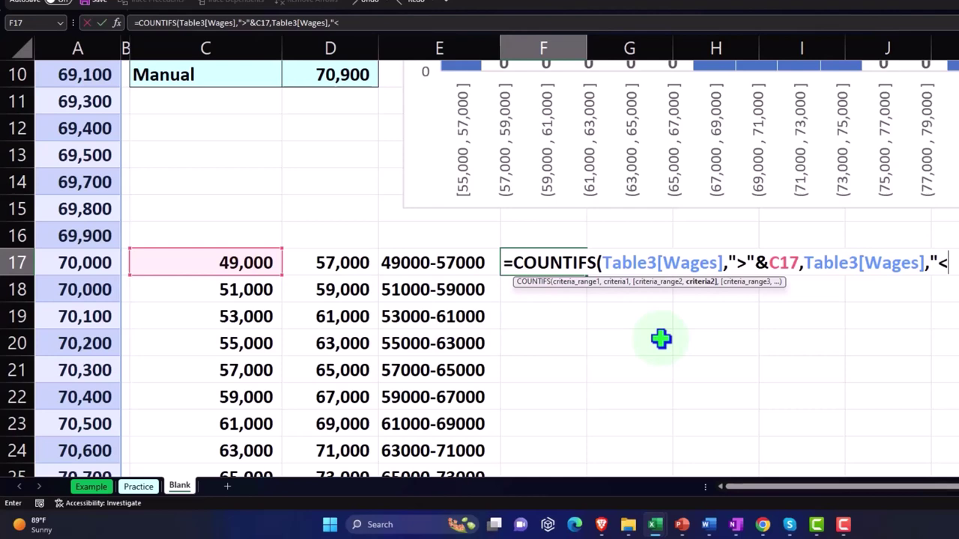
text(="&)
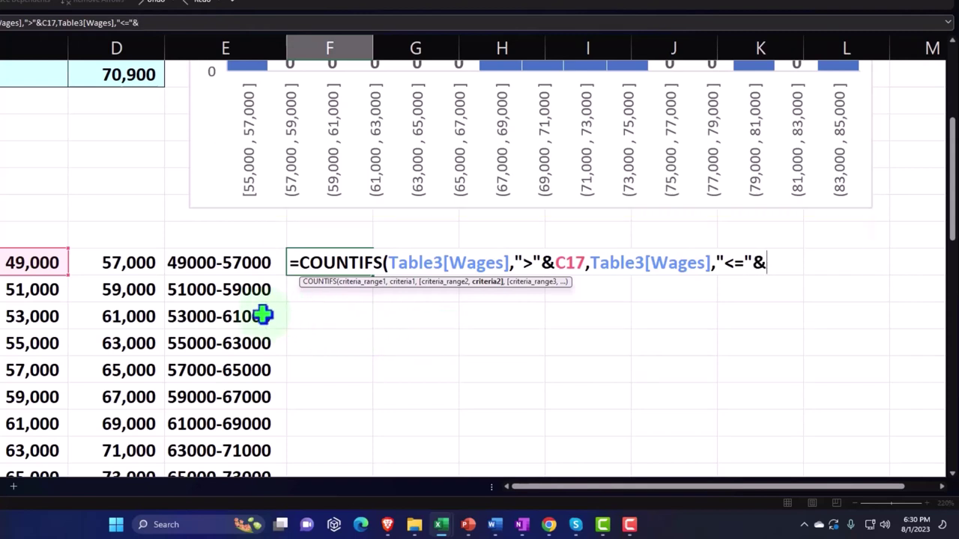
click(126, 262)
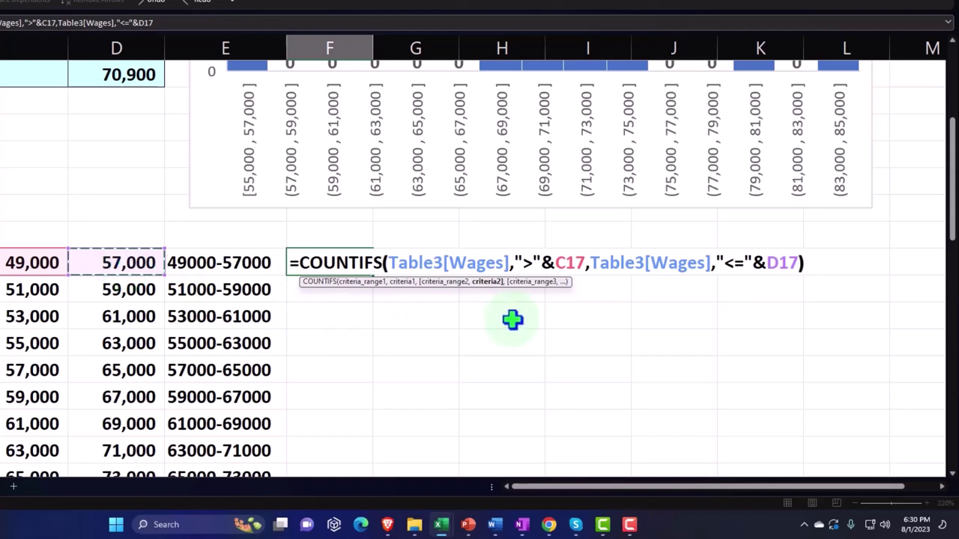
text())
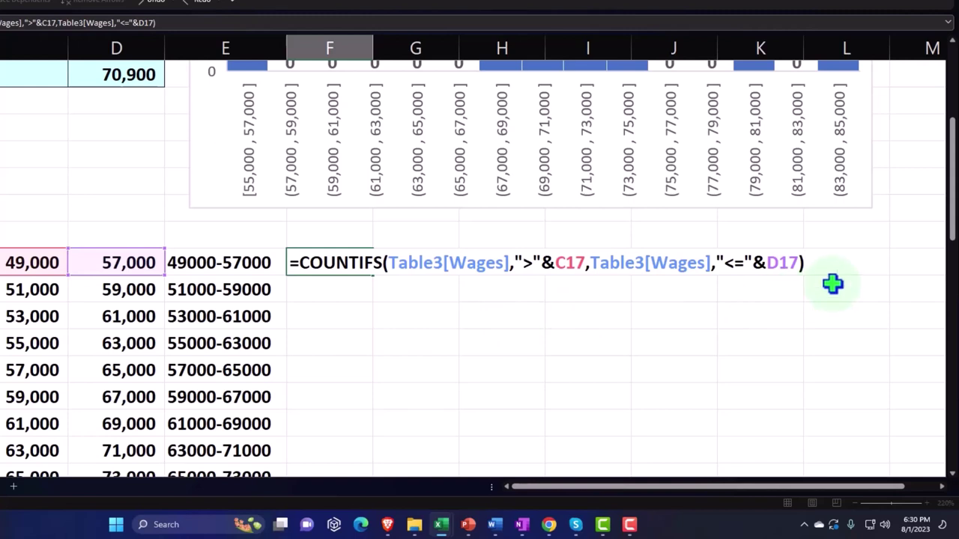
key(Return)
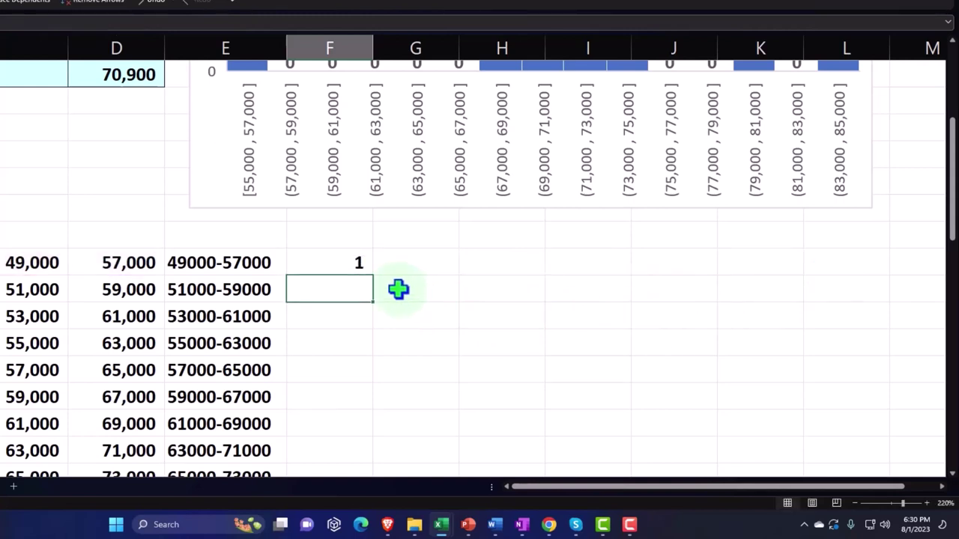
scroll(356, 267, up, 3)
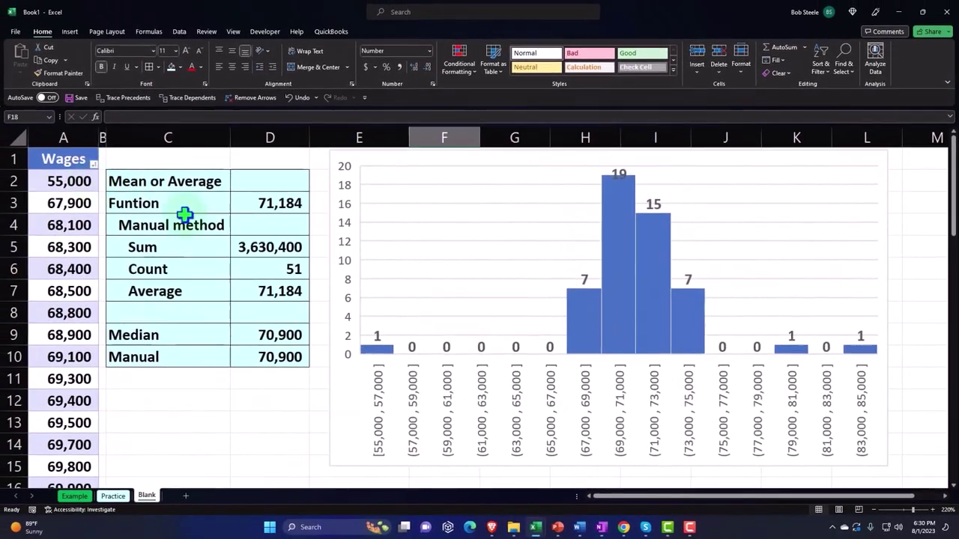
scroll(303, 311, down, 4)
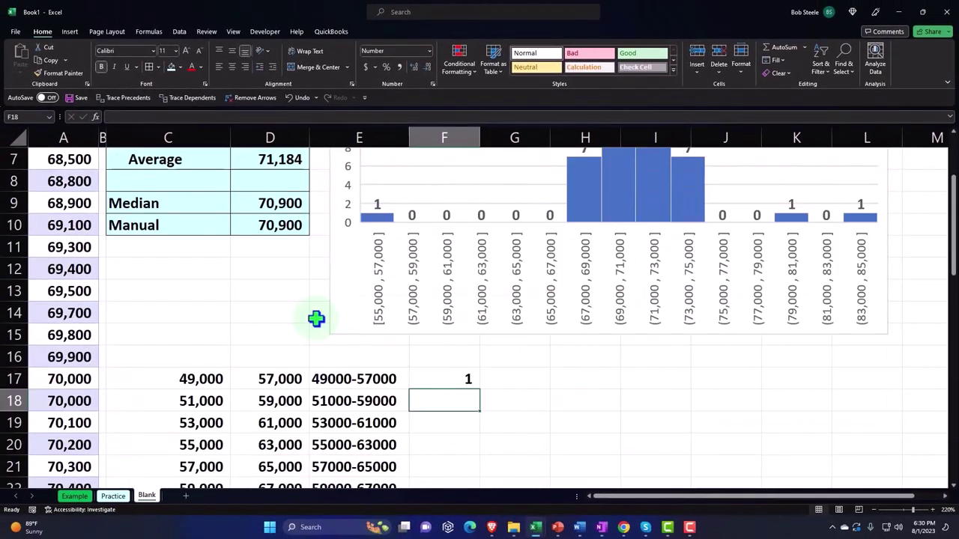
Copy the COUNTIFS formula from F17 down to F18 and review its cell references.
click(468, 245)
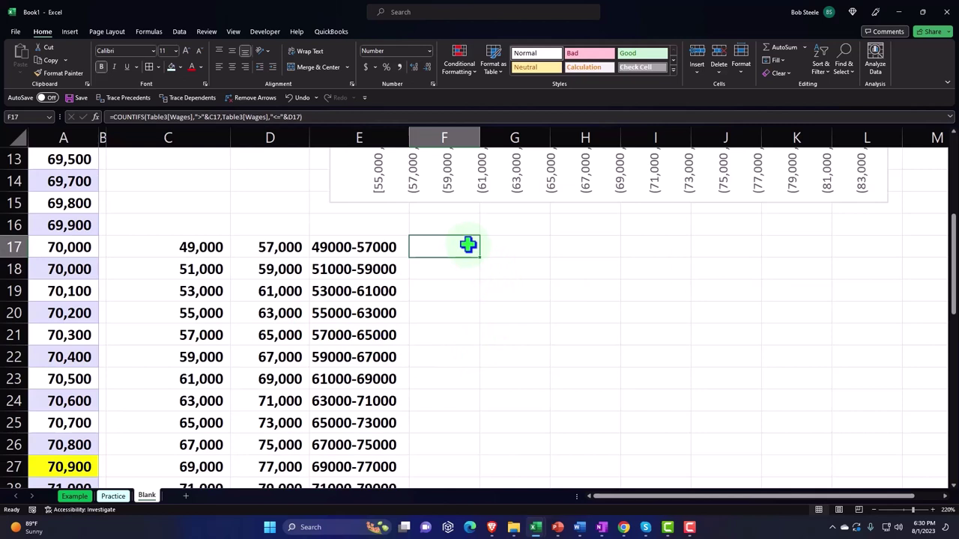
drag(482, 258, 480, 279)
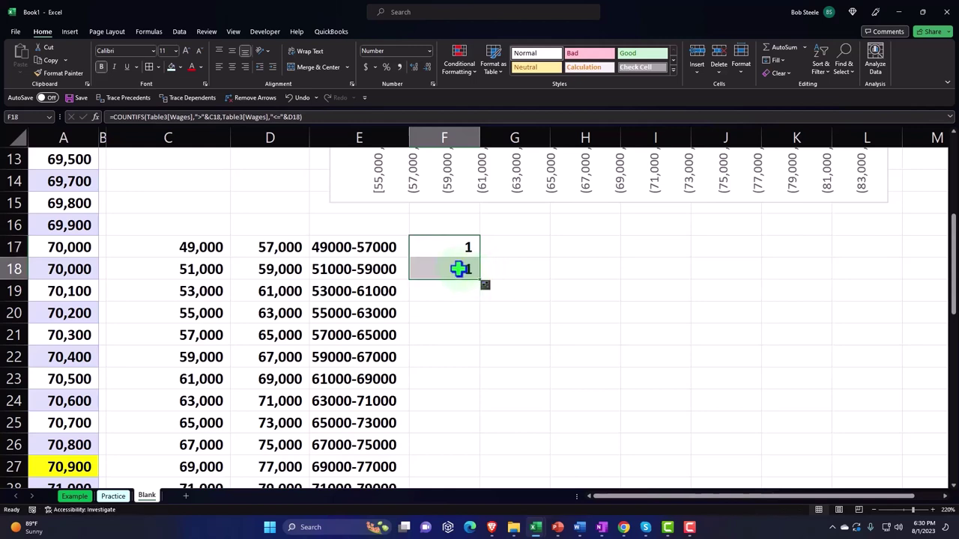
double_click(460, 268)
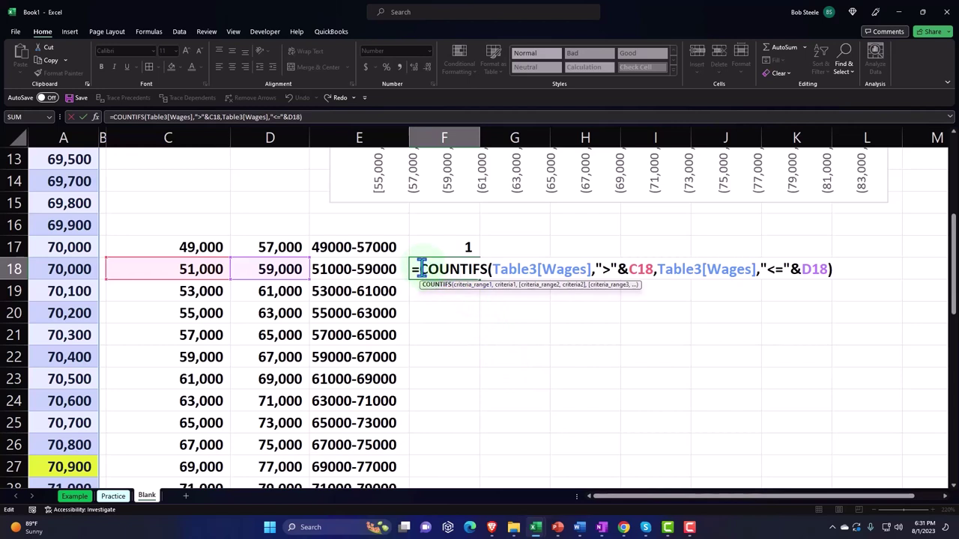
key(Return)
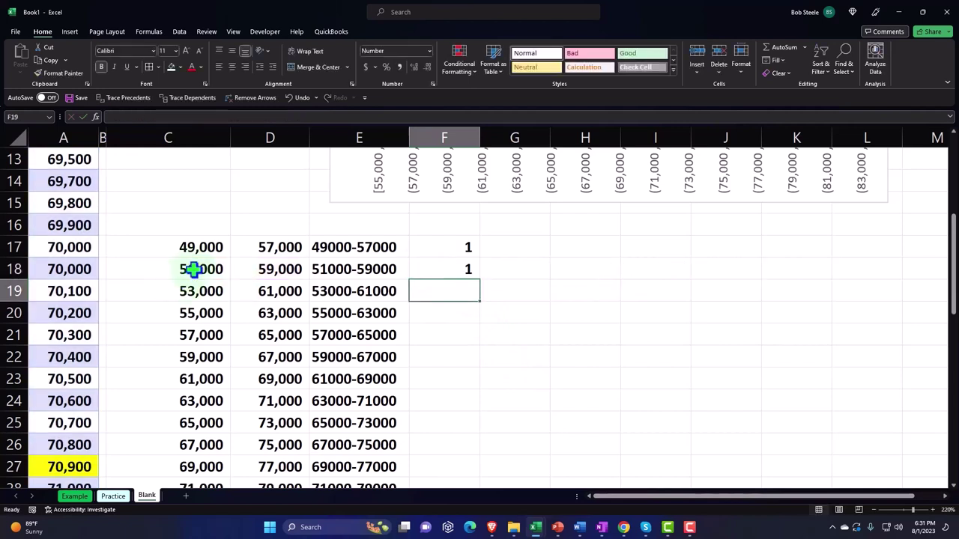
Set the second bin's lower limit in cell C18 to 57000 and review the F18 formula.
click(193, 269)
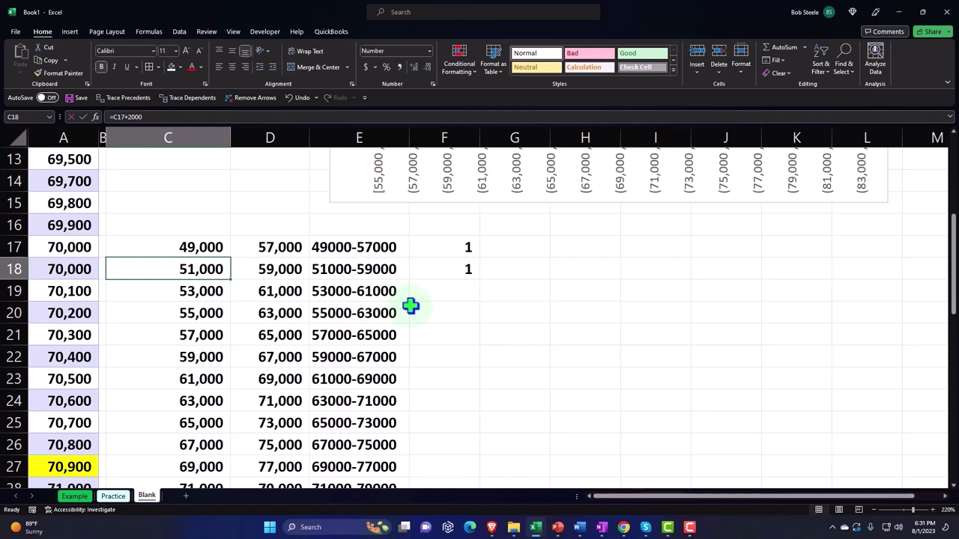
text(57000)
key(Return)
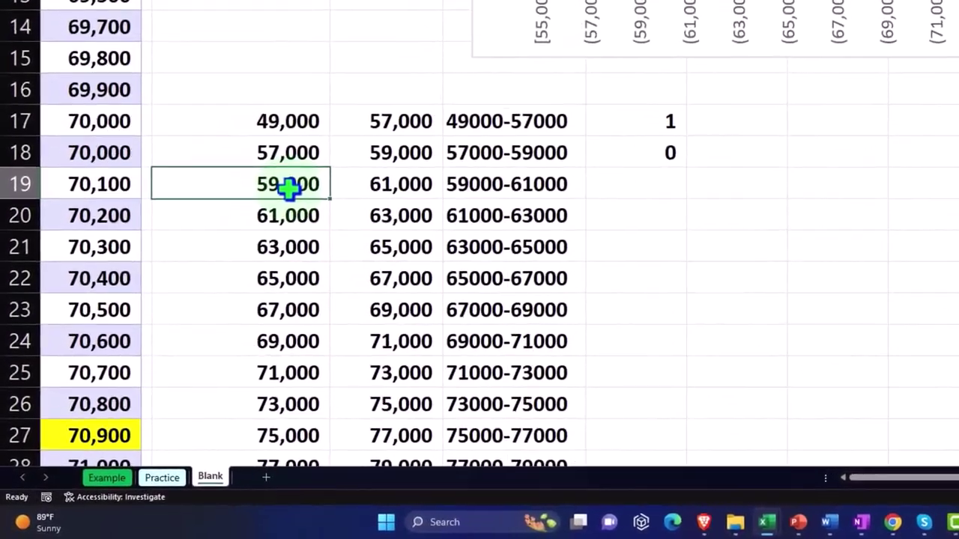
click(590, 186)
double_click(657, 140)
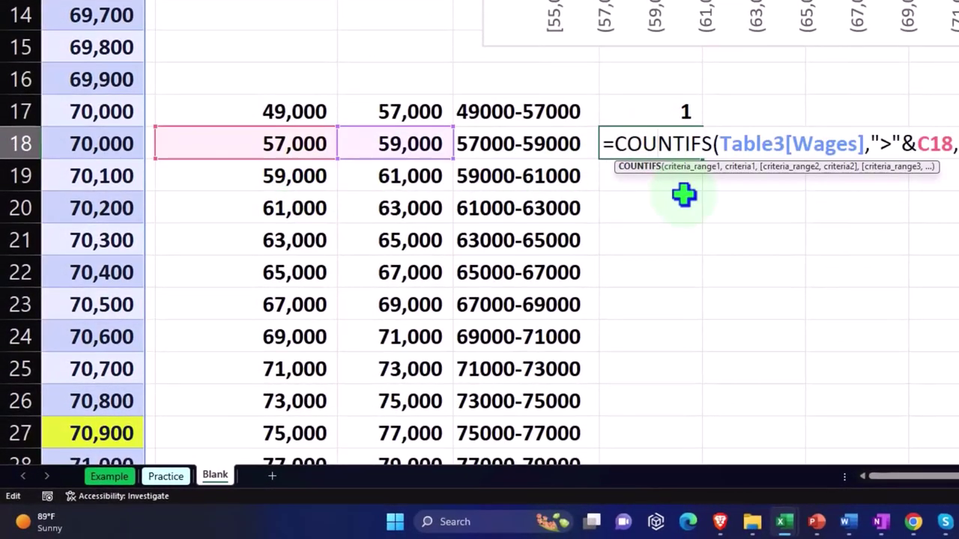
key(Return)
Fill the COUNTIFS formula from F18 down through F31 for all remaining bins.
scroll(684, 195, up, 3)
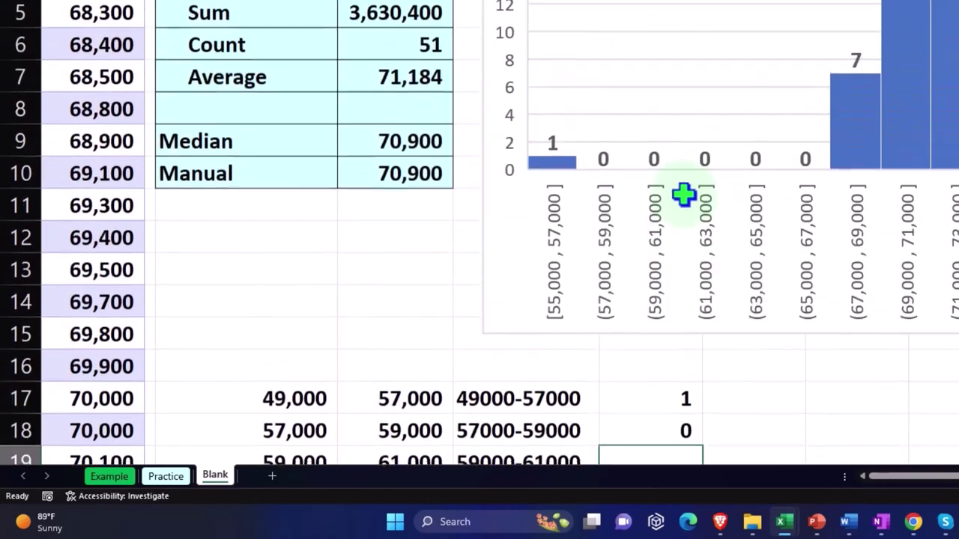
scroll(653, 176, down, 2)
click(682, 244)
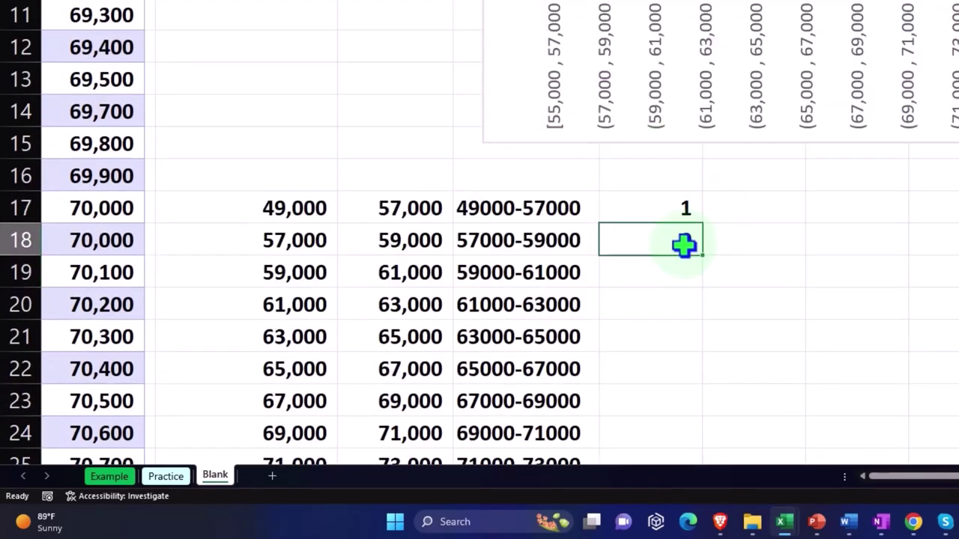
scroll(682, 244, down, 1)
drag(704, 162, 677, 421)
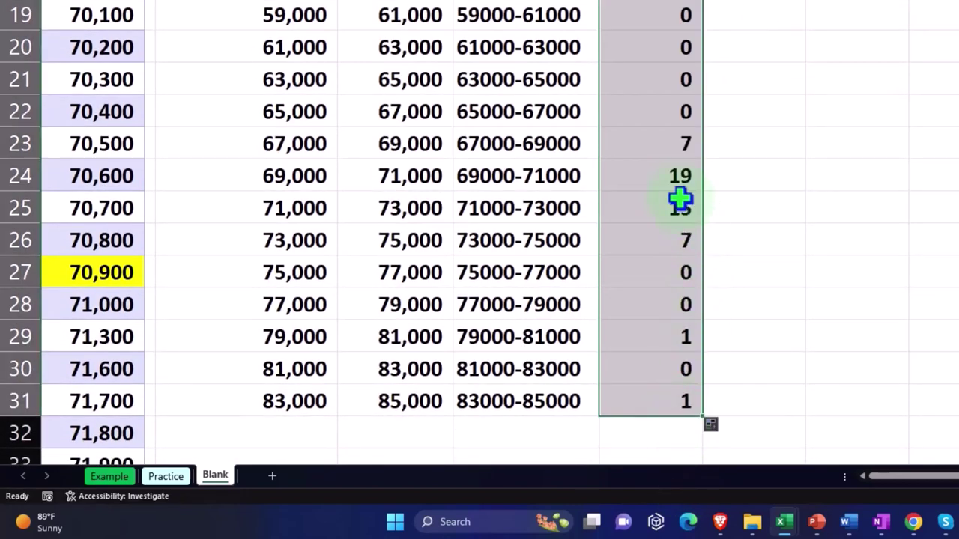
Check the formulas in F24 and F26 and compare the manual bin frequencies with the histogram's data labels.
double_click(663, 177)
key(Return)
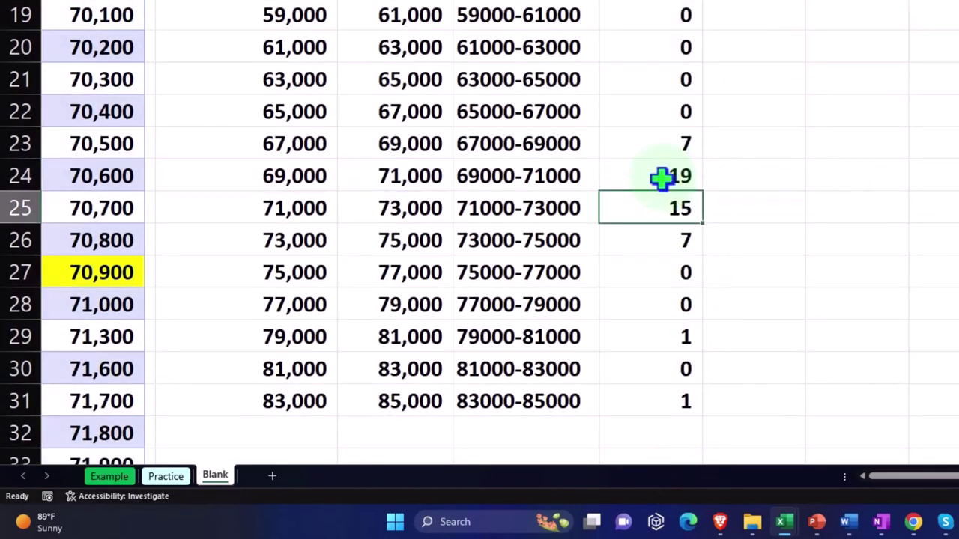
scroll(850, 217, up, 6)
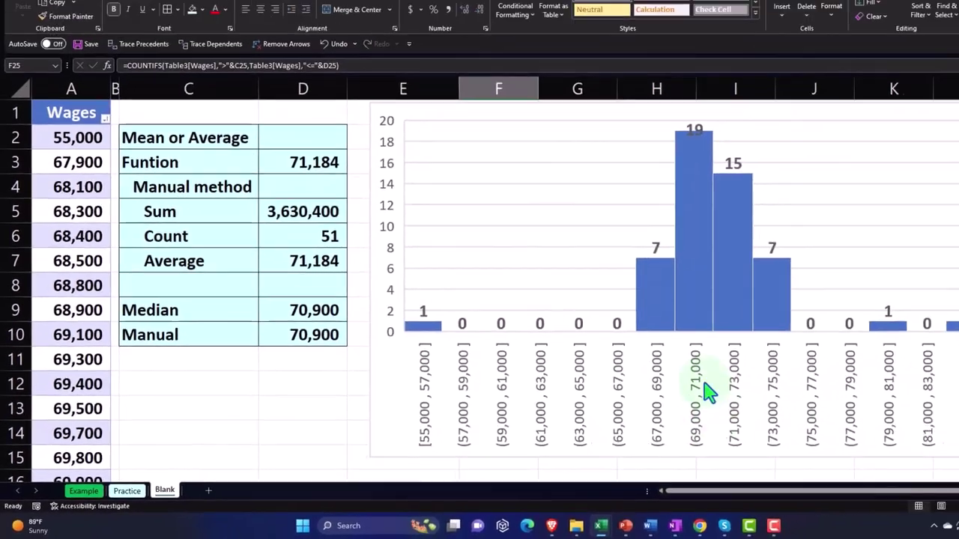
scroll(908, 352, down, 3)
scroll(640, 405, down, 3)
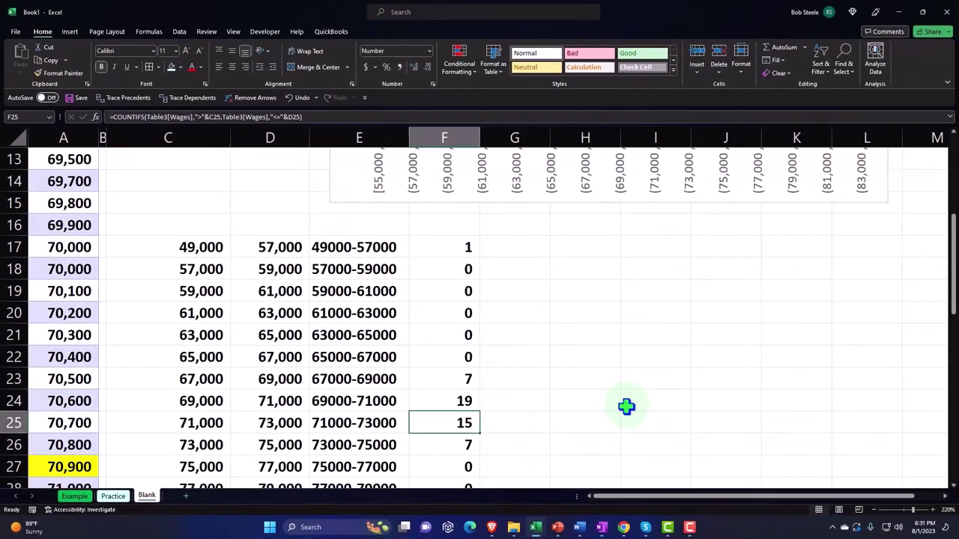
click(462, 316)
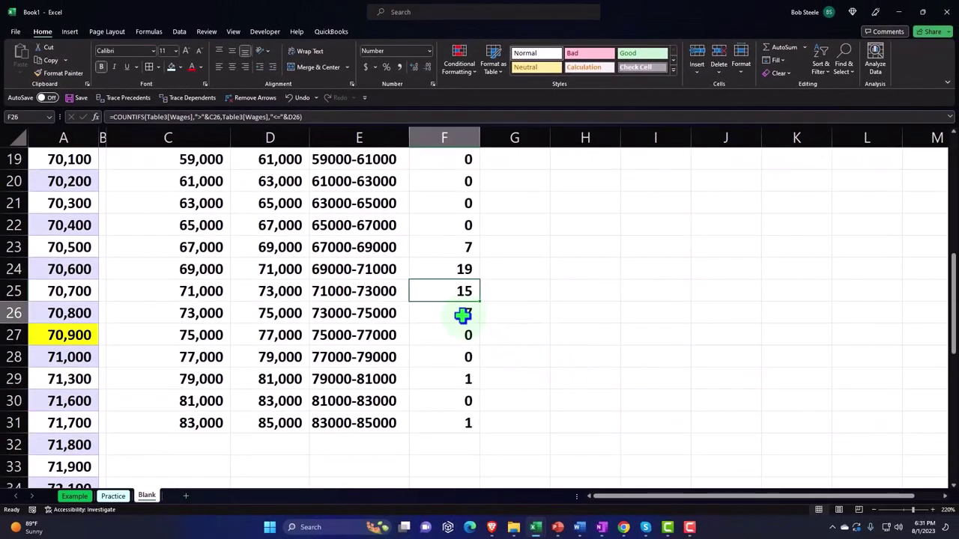
double_click(462, 316)
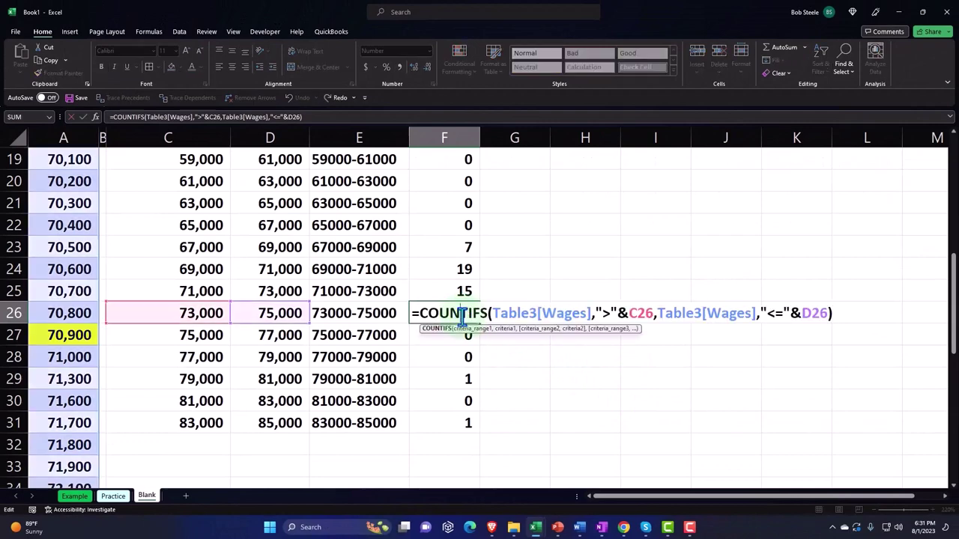
key(Return)
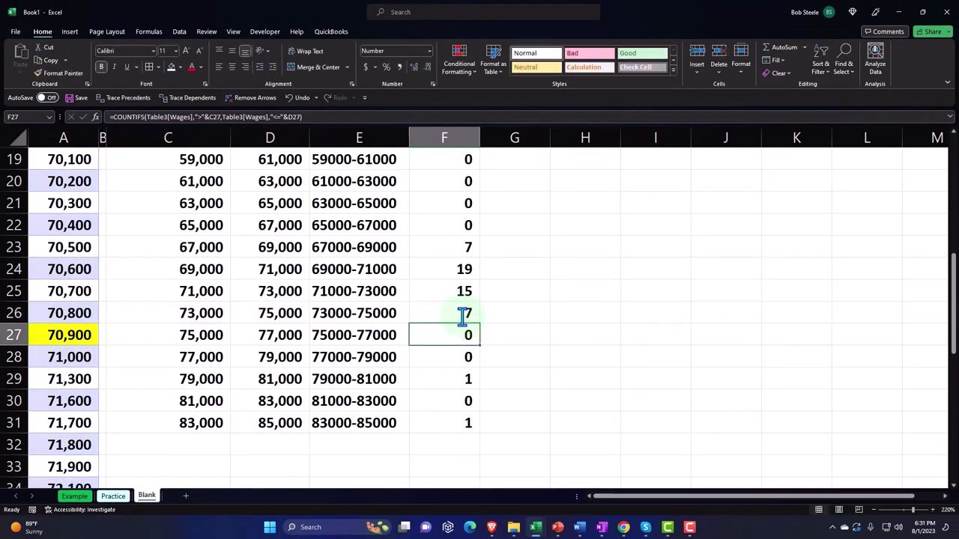
Insert a 2-D clustered column chart from the bin labels and frequencies in E17:F31.
scroll(544, 306, up, 2)
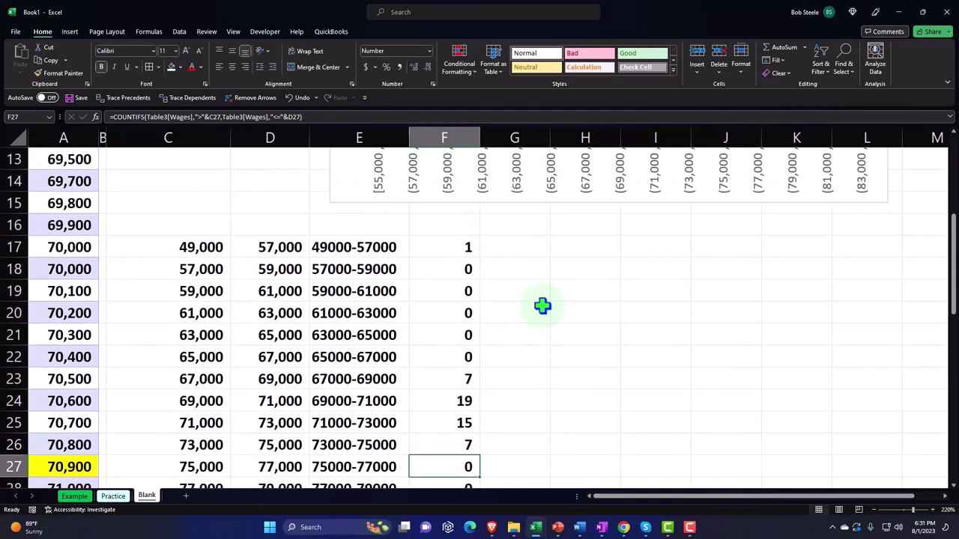
drag(372, 248, 428, 447)
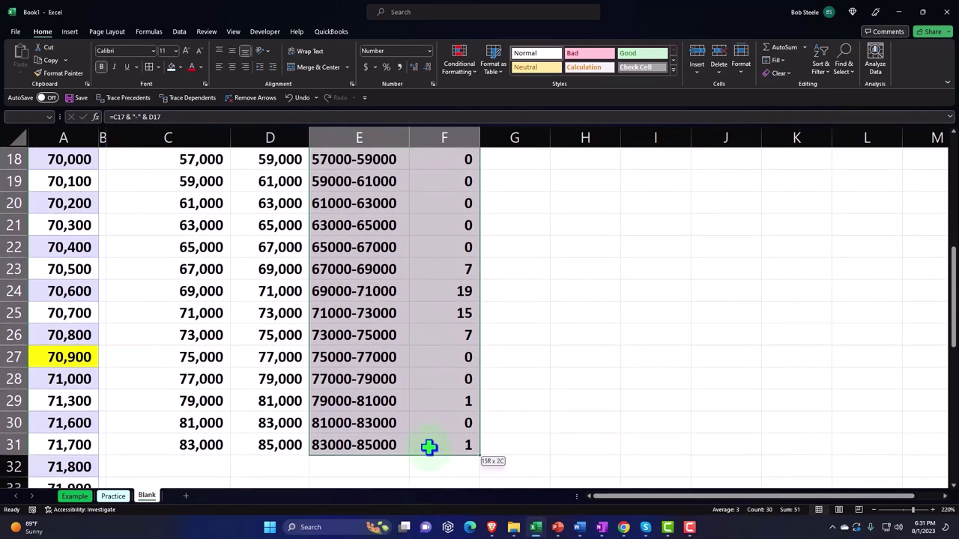
scroll(428, 447, up, 1)
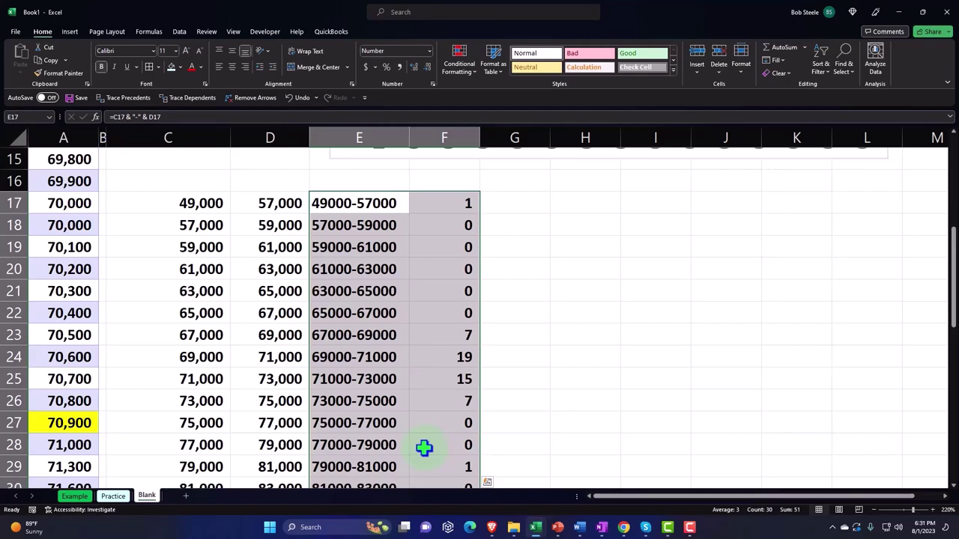
click(69, 31)
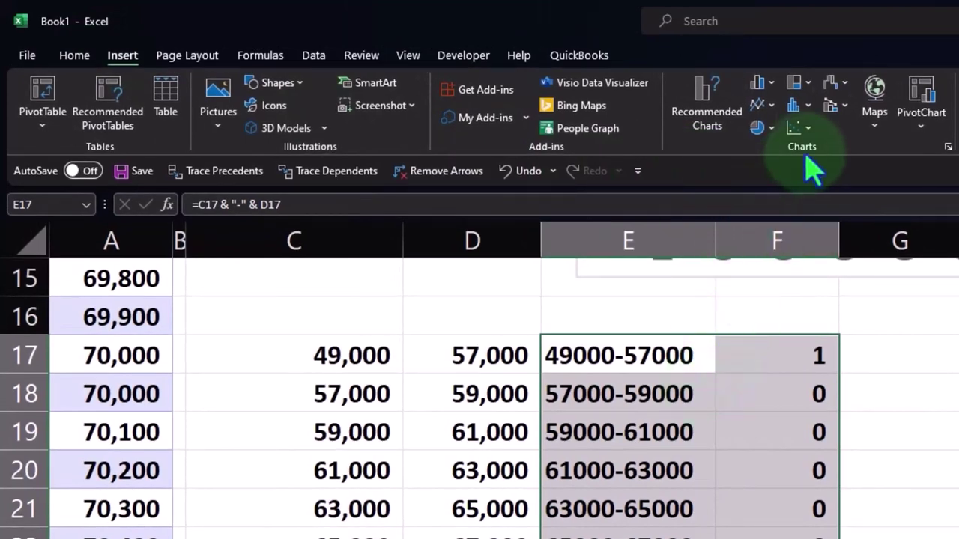
click(809, 107)
click(799, 81)
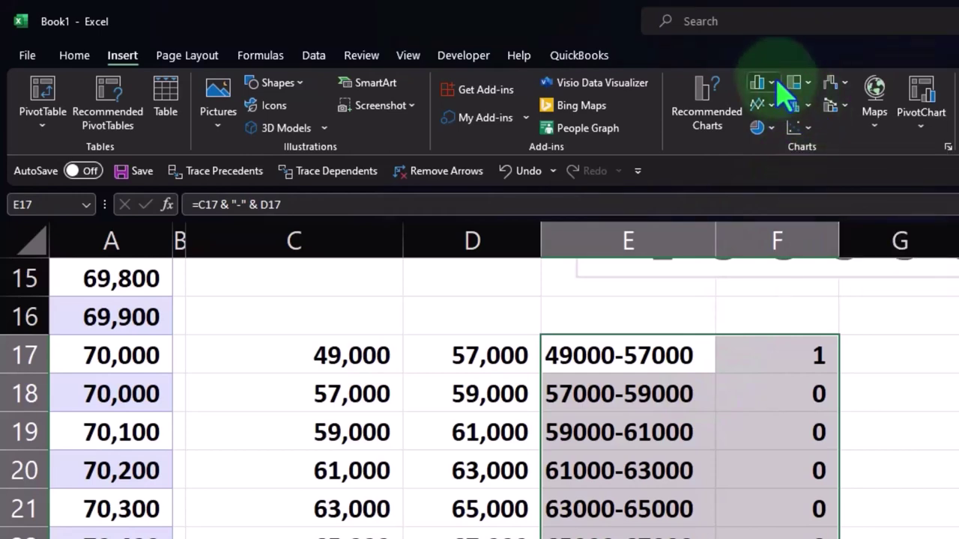
click(756, 83)
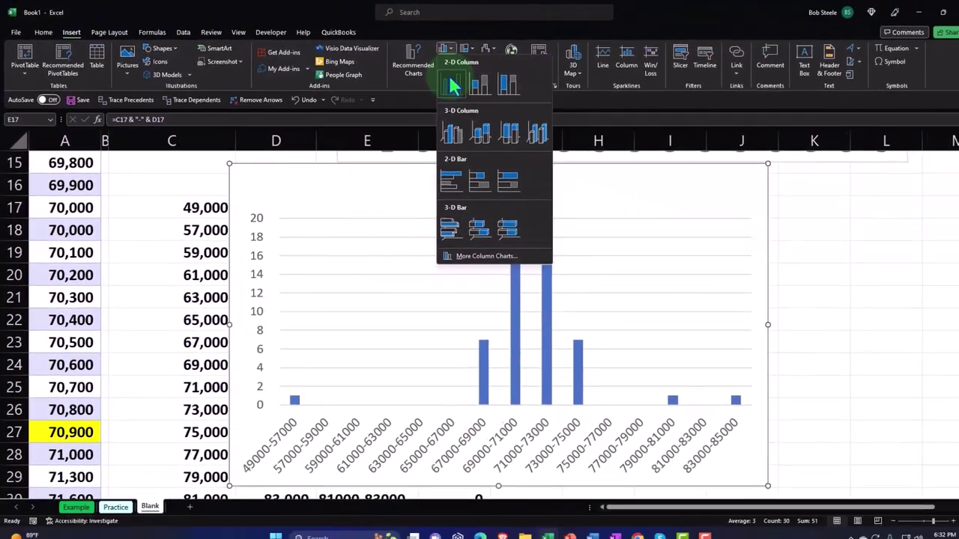
click(453, 86)
Place the new column chart beside the bin frequency table from column G and align the histogram directly above it.
drag(257, 178, 536, 197)
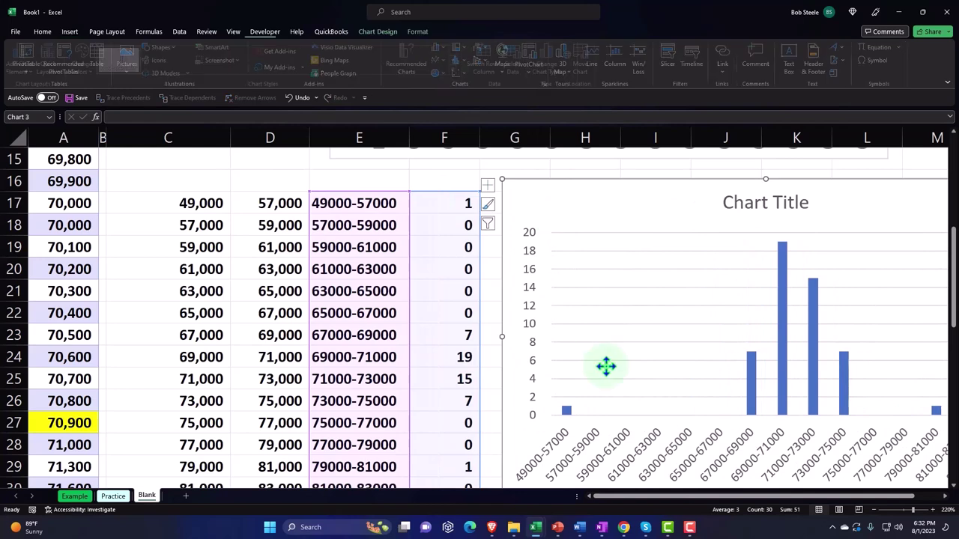
scroll(606, 499, right, 3)
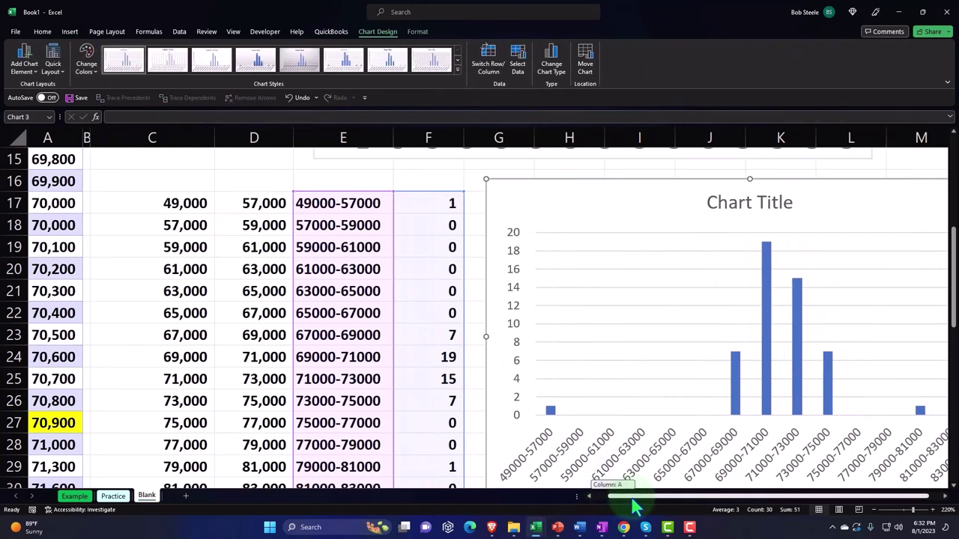
scroll(540, 409, up, 4)
scroll(540, 408, up, 1)
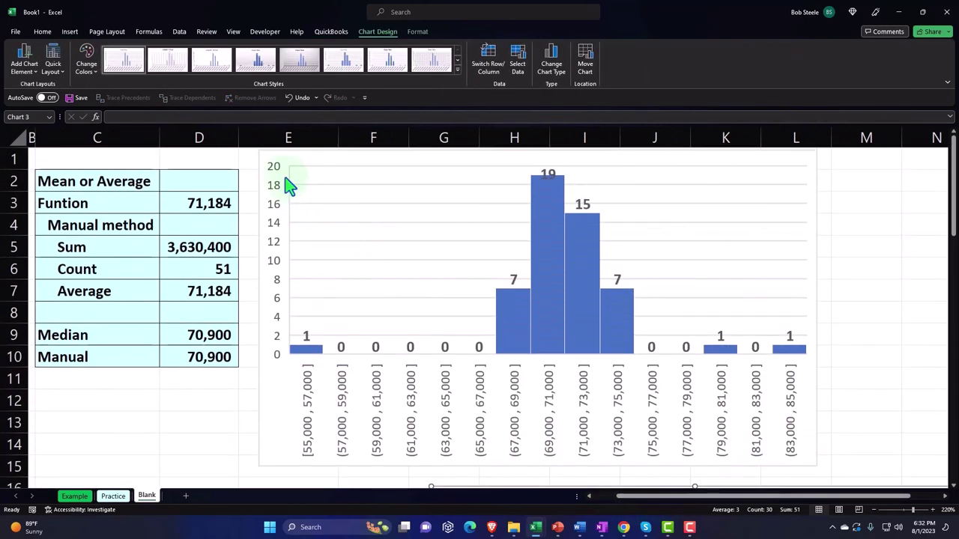
drag(261, 158, 544, 167)
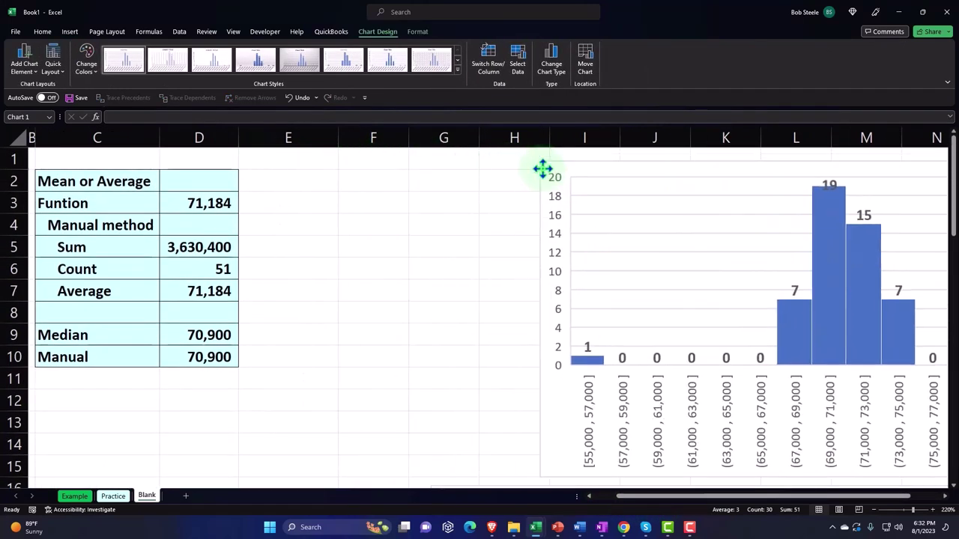
scroll(576, 306, down, 1)
drag(549, 332, 435, 327)
Delete the title of the manual column chart.
scroll(655, 385, down, 2)
click(669, 327)
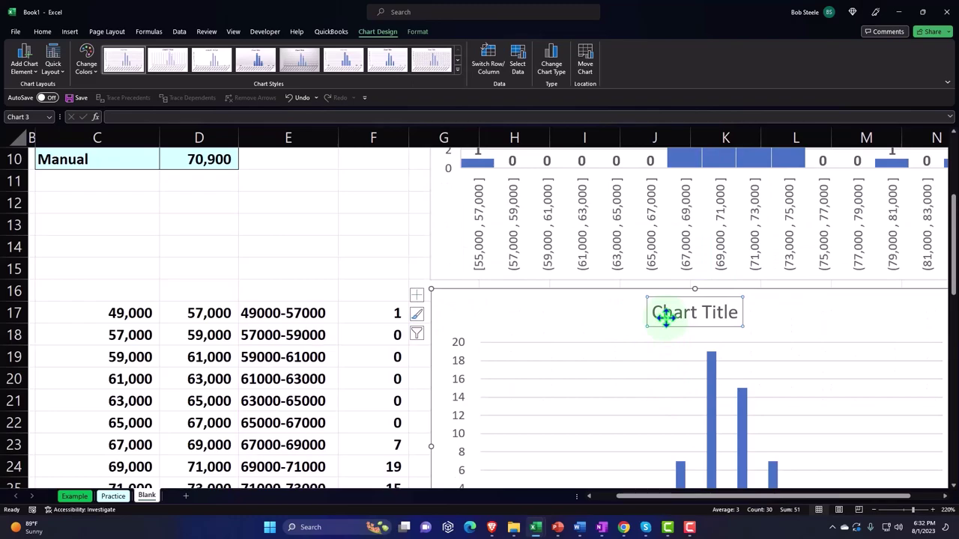
key(Delete)
Add data labels to the columns of the manual chart.
scroll(648, 350, down, 1)
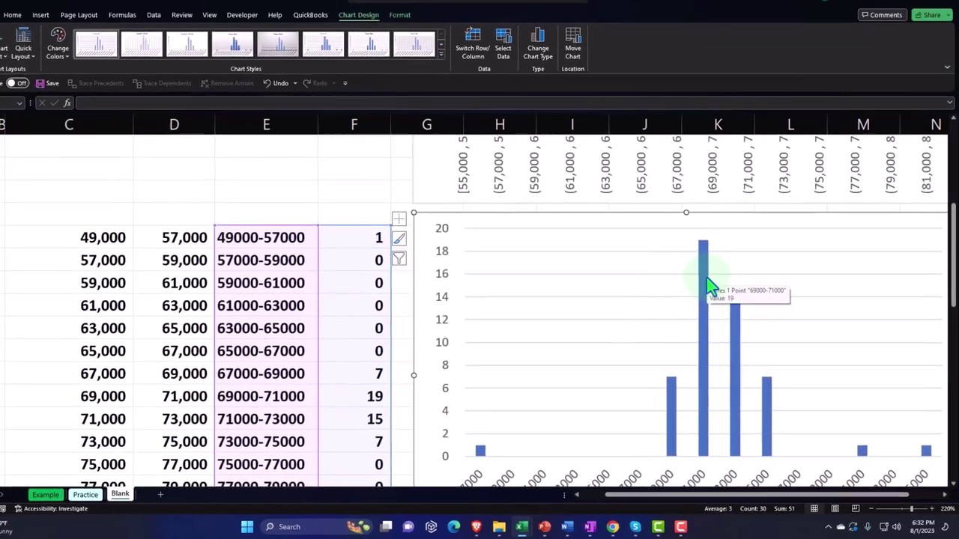
click(706, 277)
right_click(673, 232)
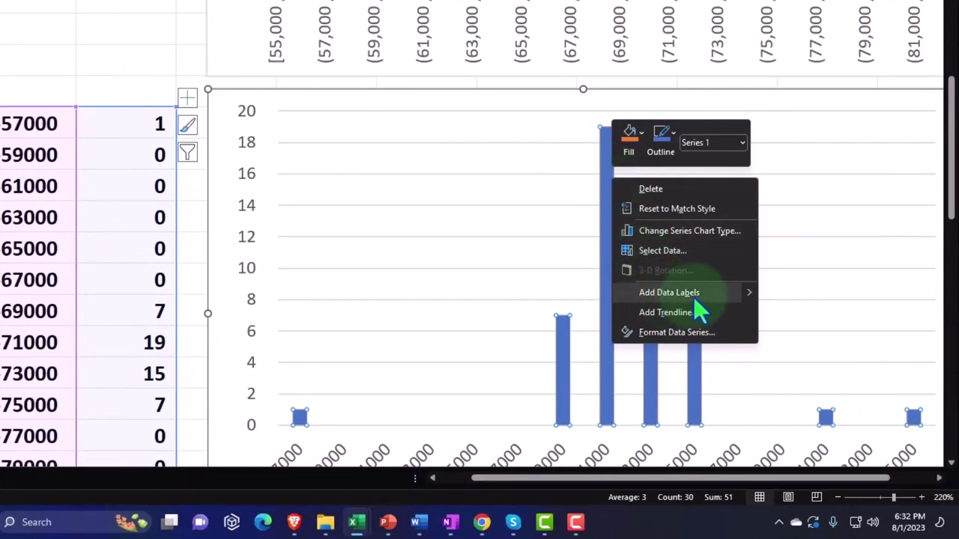
mouse_move(757, 301)
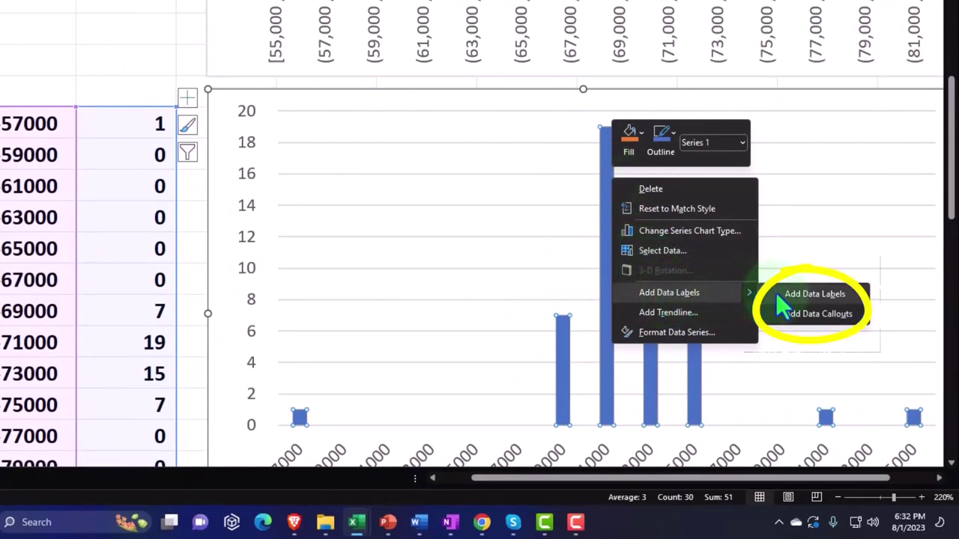
click(779, 295)
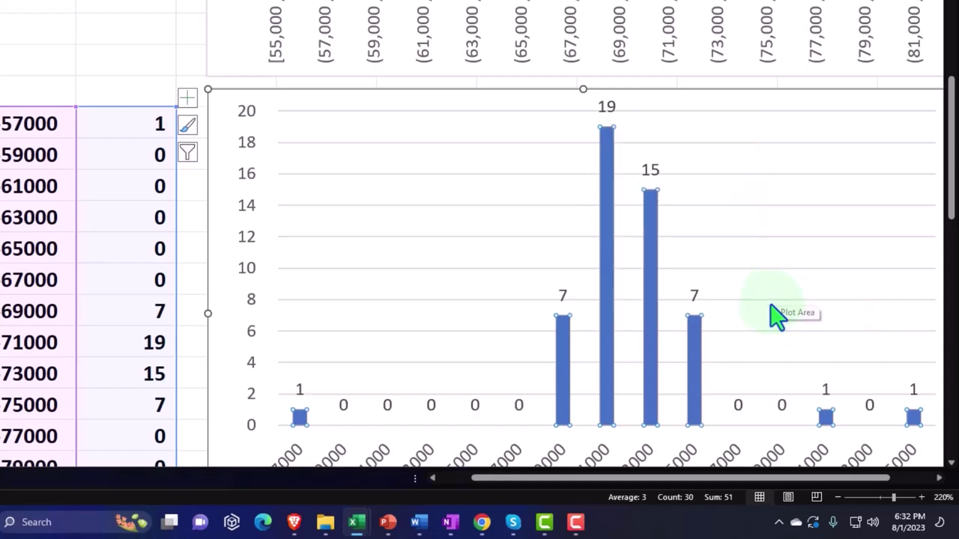
click(145, 59)
Compare the manual column chart's bins and data labels with those of the histogram above it.
scroll(342, 221, down, 2)
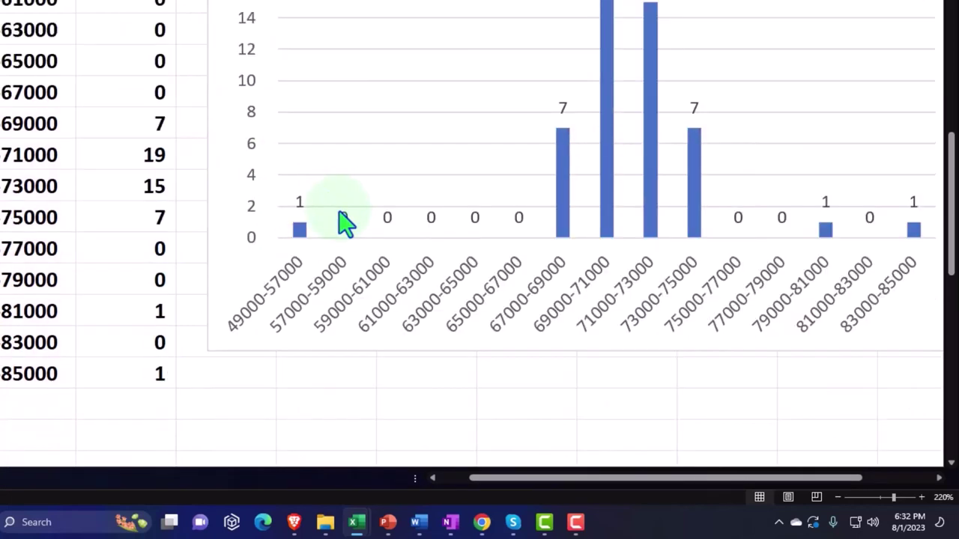
click(535, 424)
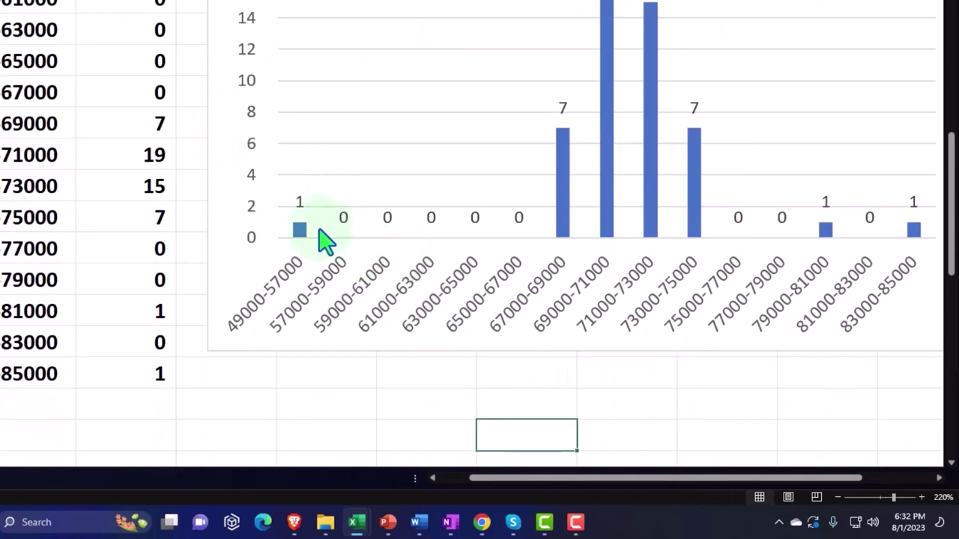
scroll(610, 220, up, 1)
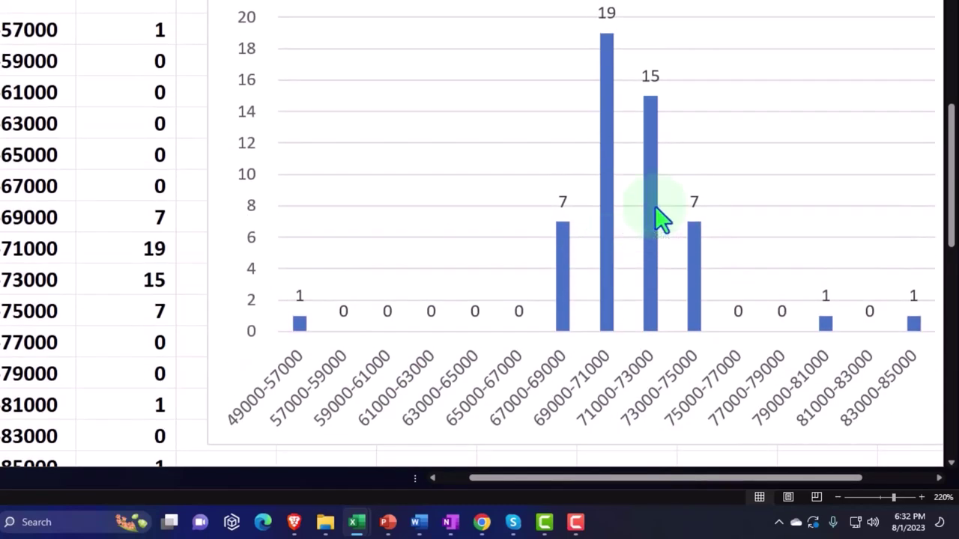
scroll(822, 328, up, 4)
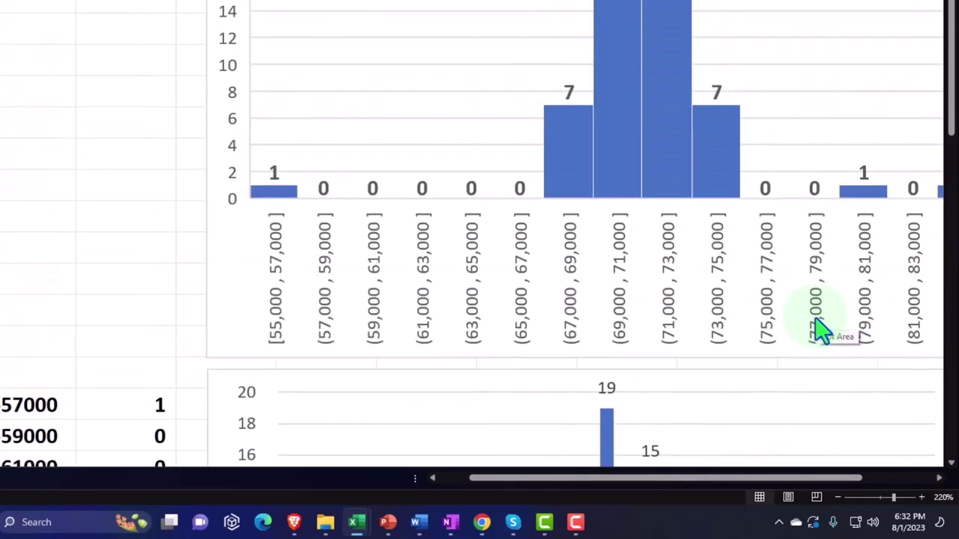
scroll(614, 288, up, 1)
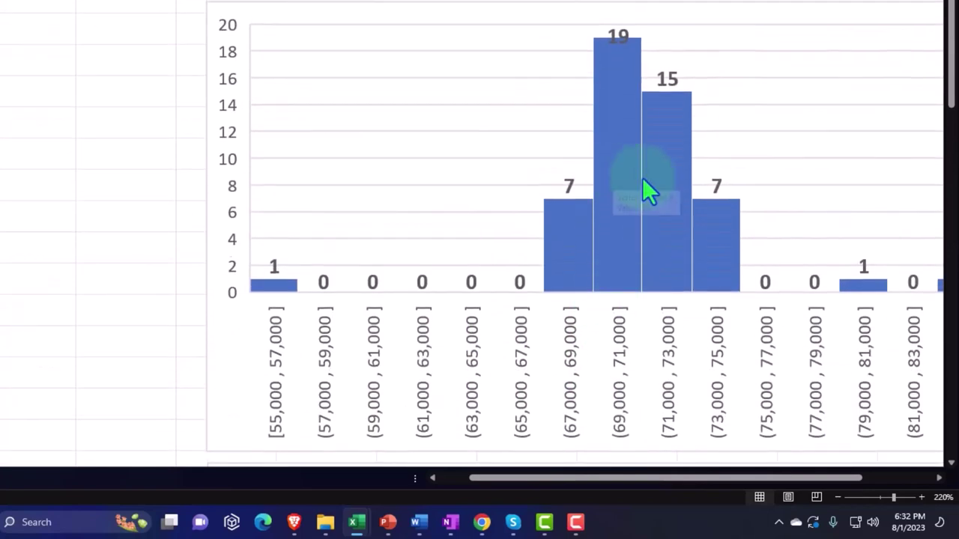
scroll(726, 232, down, 1)
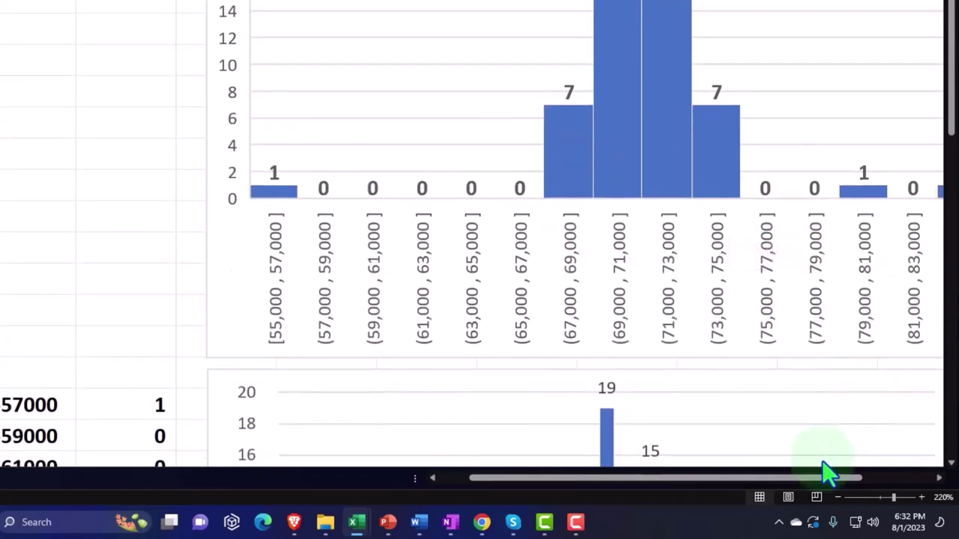
scroll(809, 411, down, 3)
Open the series options for the manual chart's columns and reduce their gap width to 0%.
drag(734, 480, 846, 490)
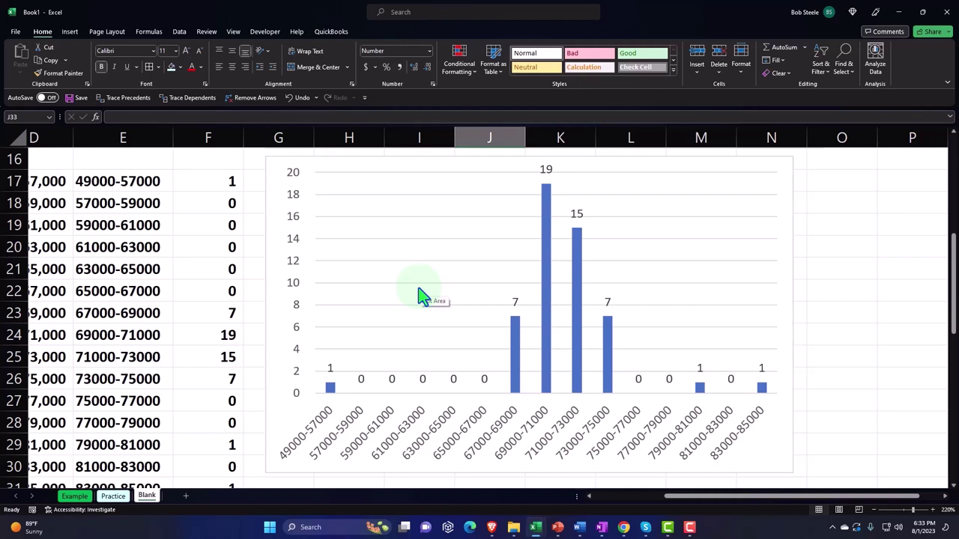
key(ctrl+z)
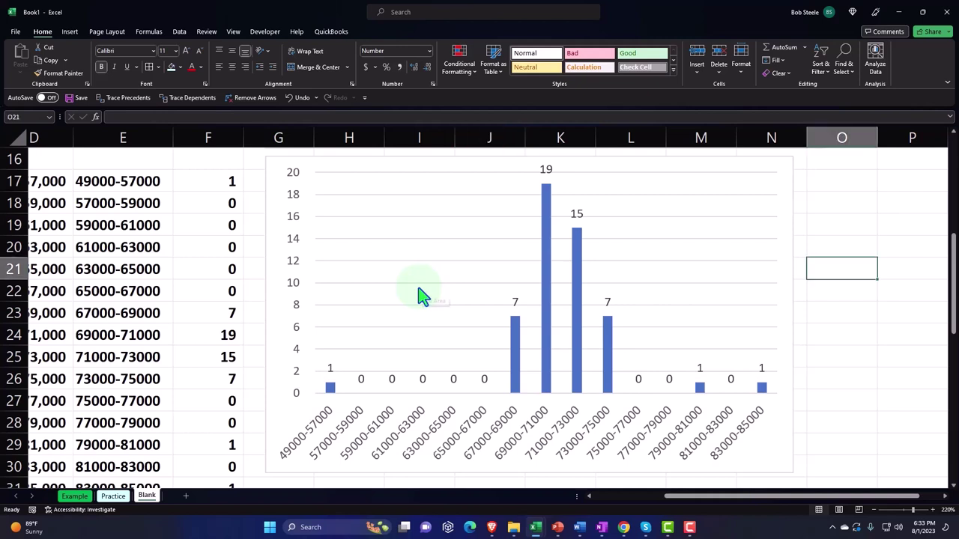
click(547, 207)
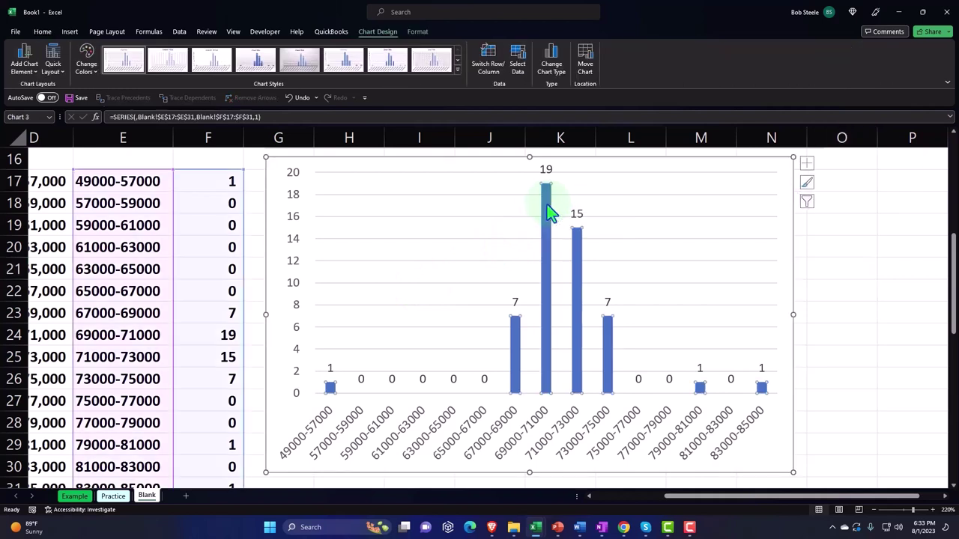
double_click(547, 212)
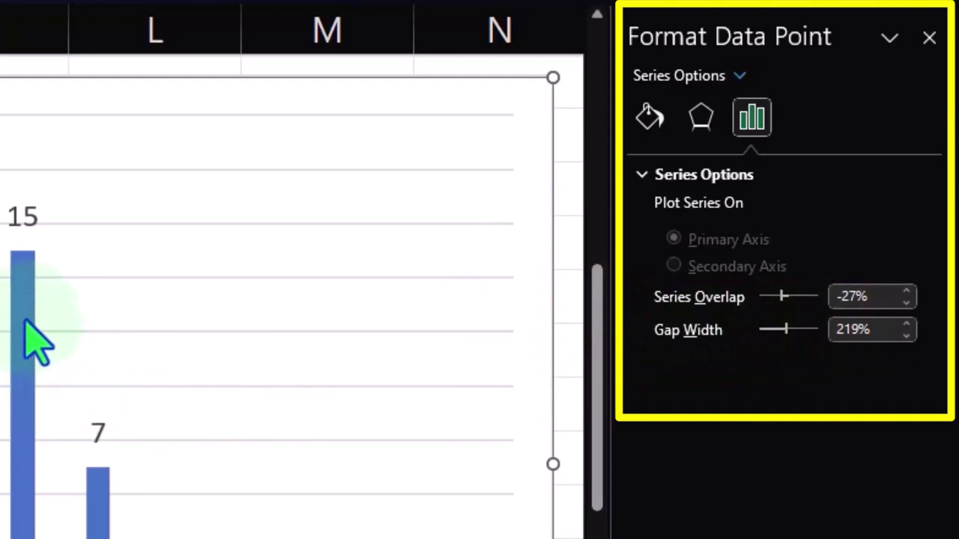
mouse_move(33, 386)
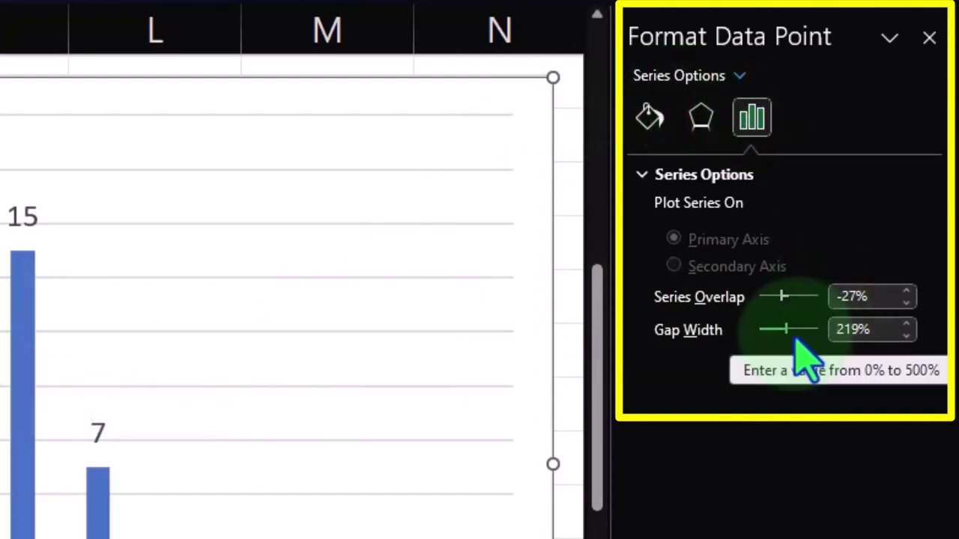
drag(785, 330, 761, 334)
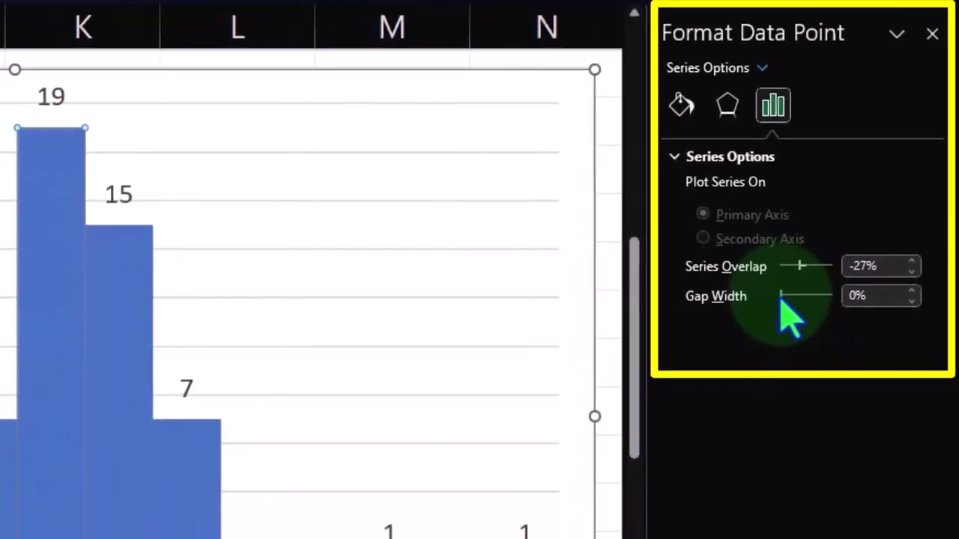
Set the gap width between the manual chart's columns to 11%.
mouse_move(782, 299)
mouse_down()
mouse_move(804, 283)
mouse_move(784, 295)
mouse_up()
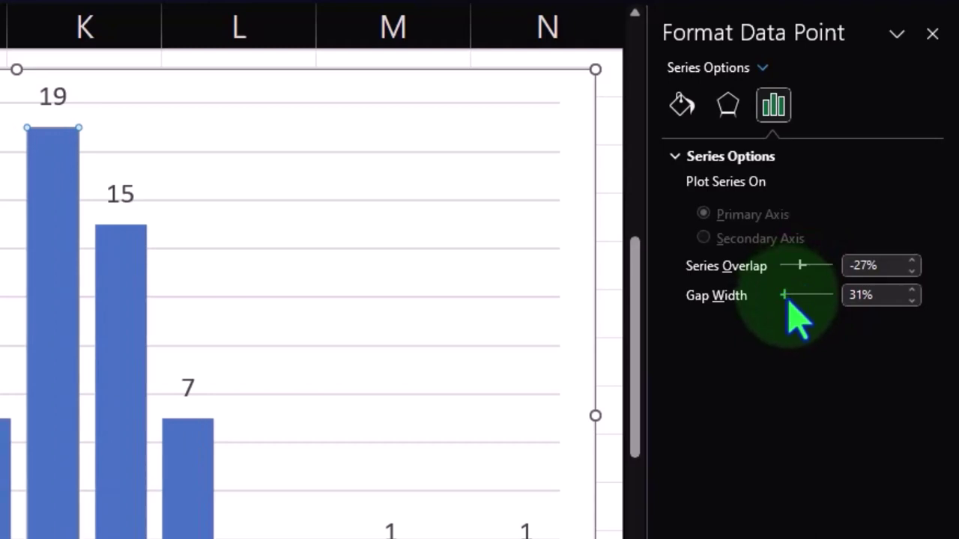
click(911, 300)
click(911, 300)
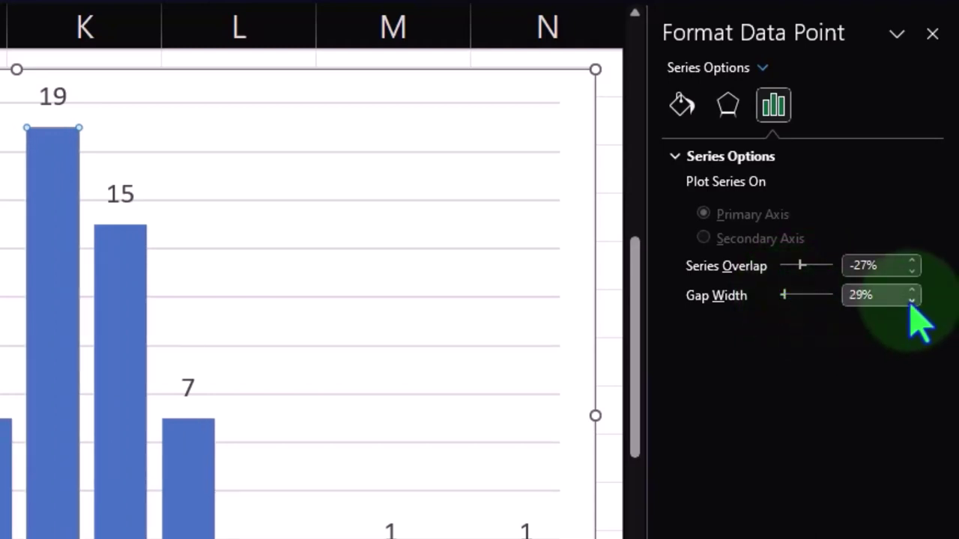
click(912, 300)
click(912, 300)
click(912, 301)
click(911, 300)
click(911, 300)
click(911, 300)
click(912, 300)
click(912, 301)
click(912, 300)
click(911, 300)
click(911, 300)
click(911, 300)
click(912, 300)
click(912, 300)
click(911, 300)
click(912, 301)
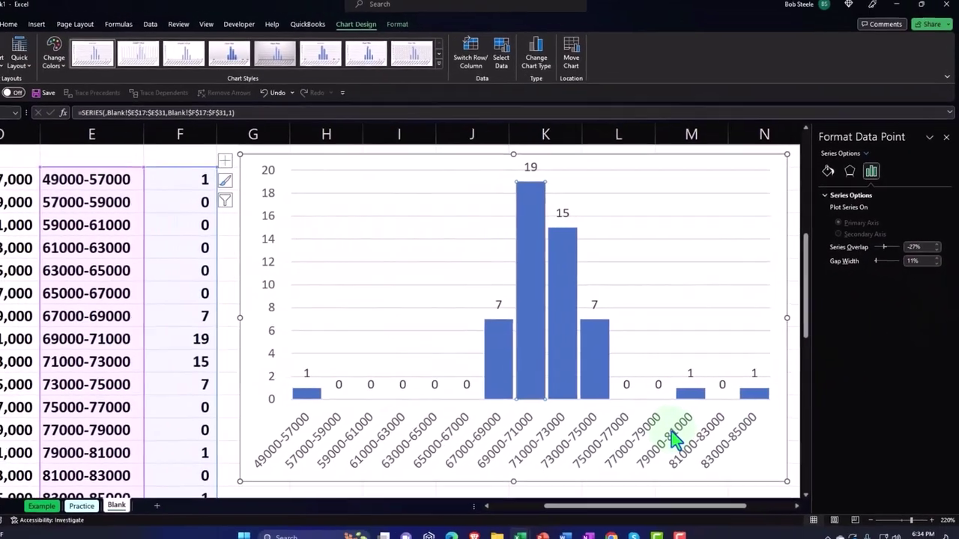
Compare the finished manual chart with the histogram and check the bin label formula in E26.
click(682, 424)
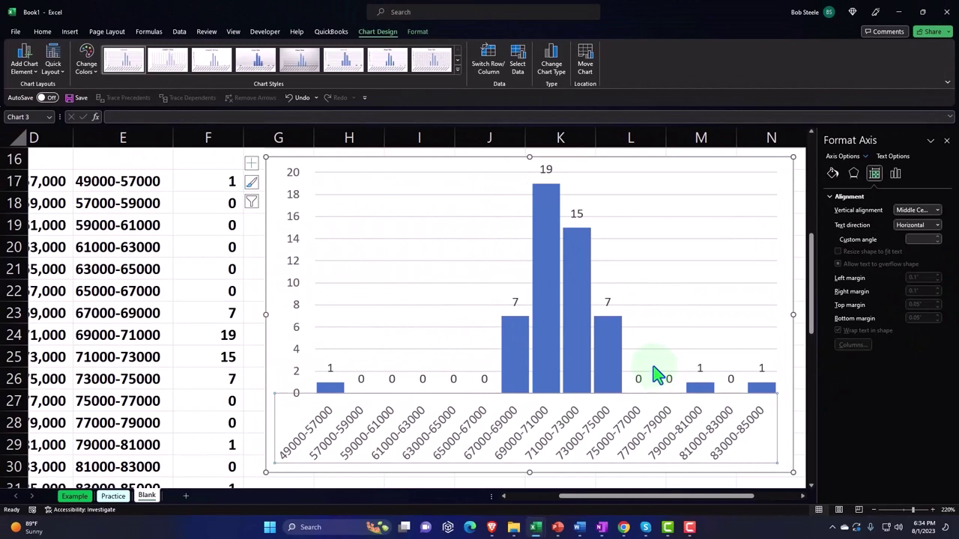
scroll(655, 374, up, 5)
scroll(654, 374, down, 6)
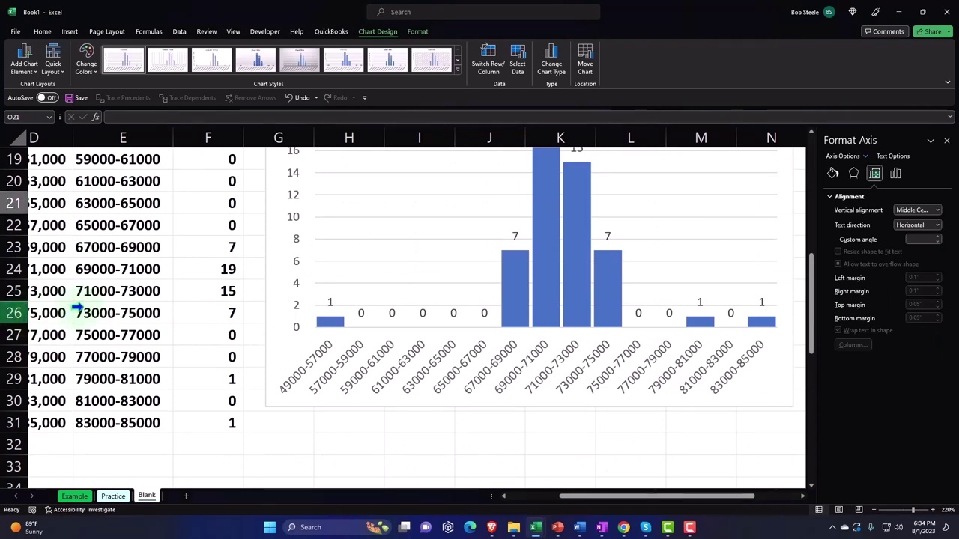
click(121, 310)
scroll(120, 307, up, 2)
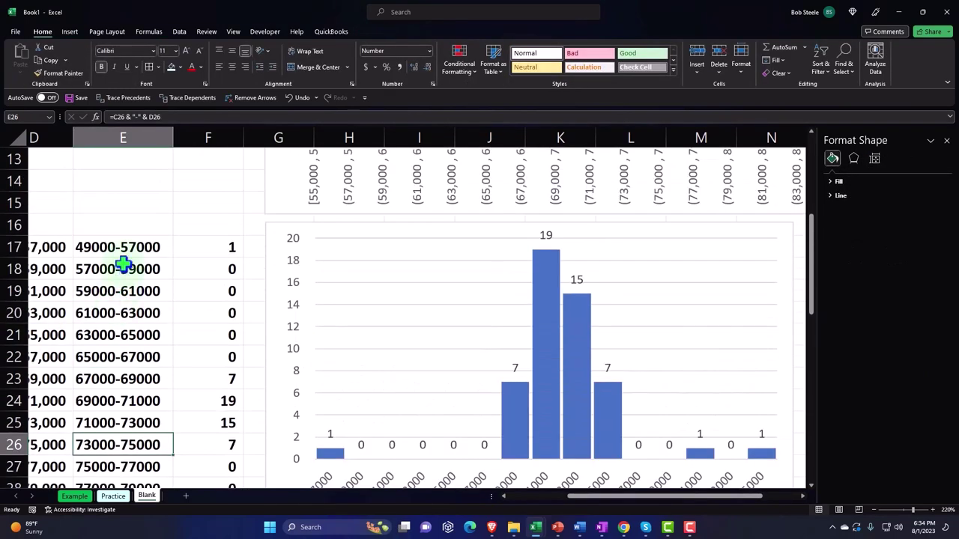
scroll(122, 265, down, 2)
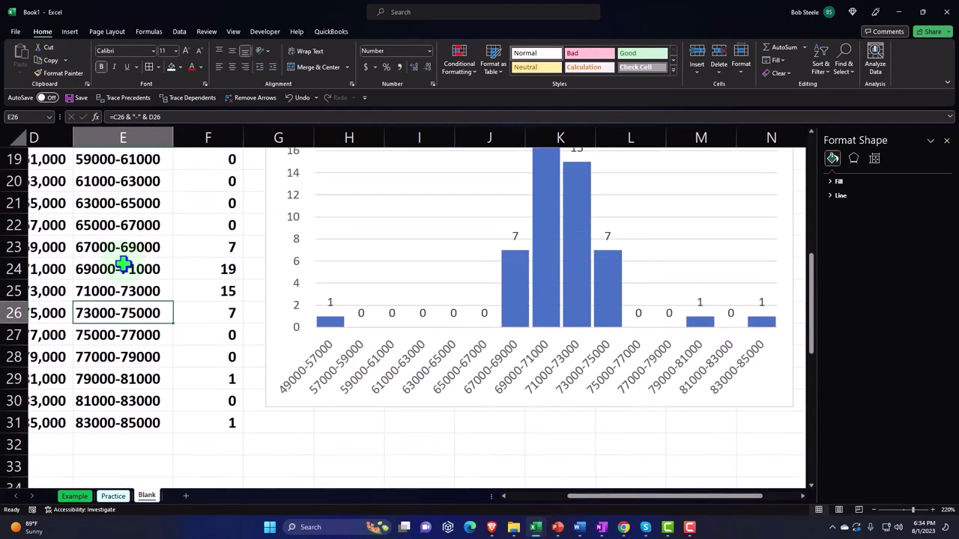
scroll(122, 264, down, 2)
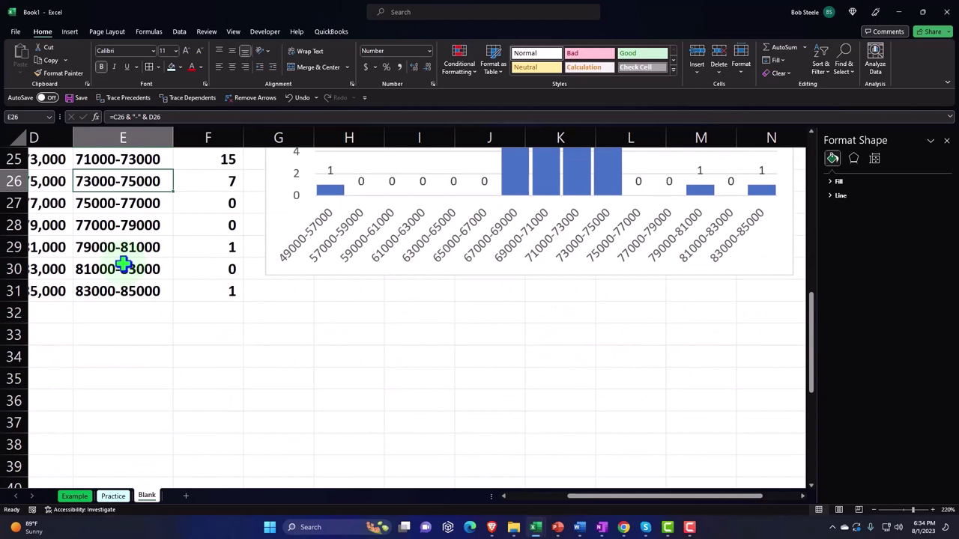
Examine the bin limits, range labels and counts in C17:F31, including the first upper limit in D17.
key(Down)
key(Down)
key(Down)
key(Down)
key(Down)
key(Down)
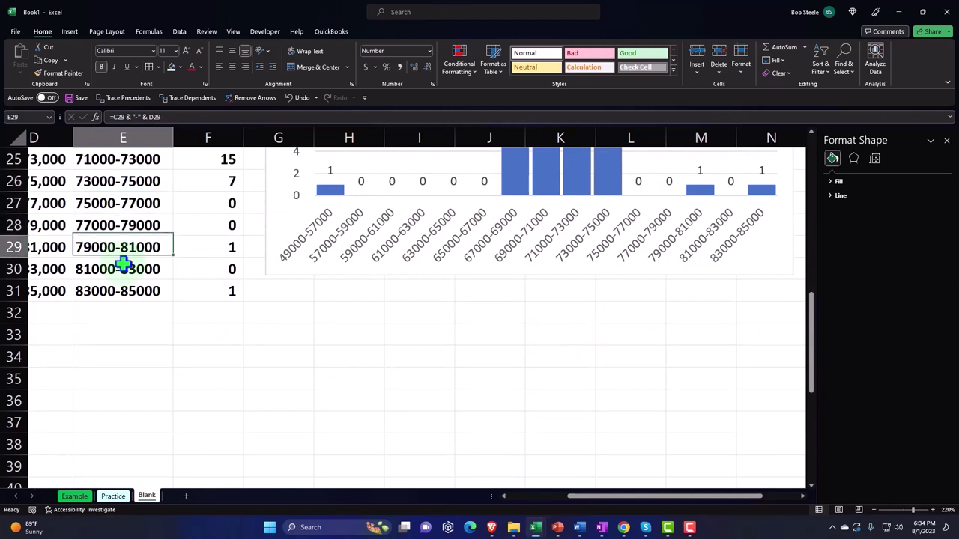
key(Left)
key(Left)
key(Down)
key(Right)
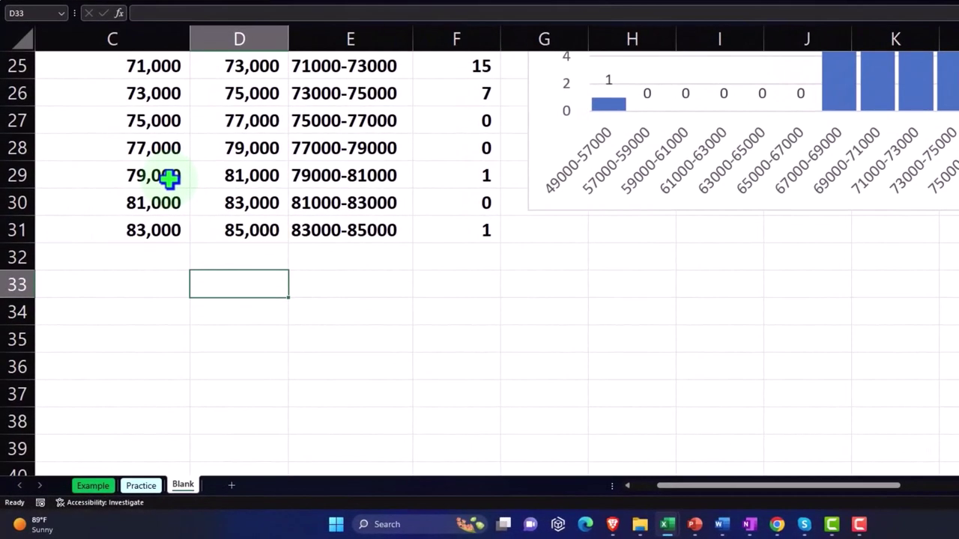
click(537, 105)
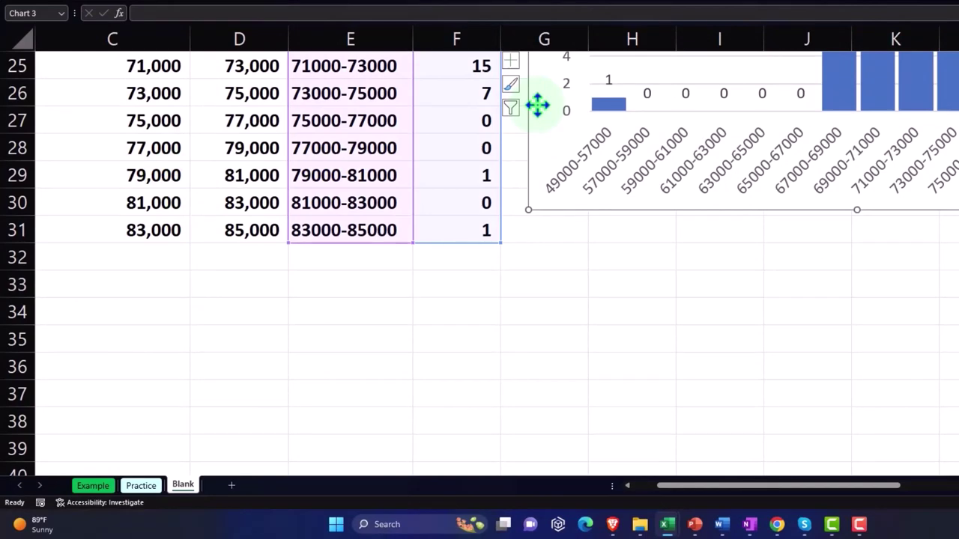
key(Escape)
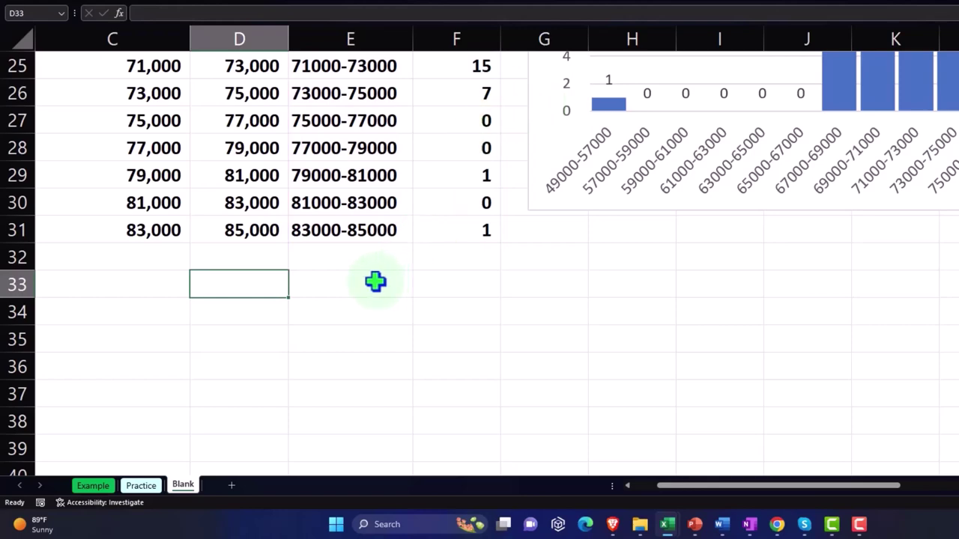
scroll(375, 281, up, 4)
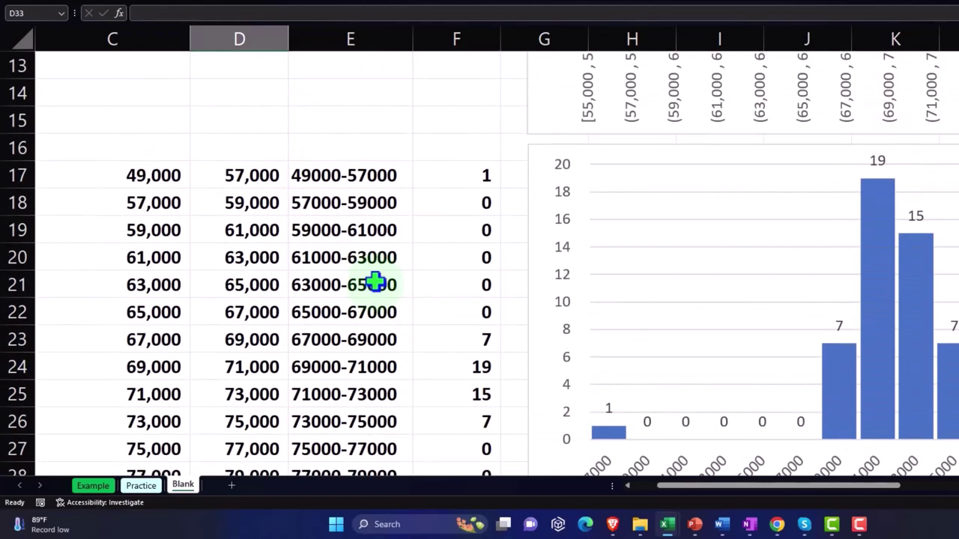
click(248, 174)
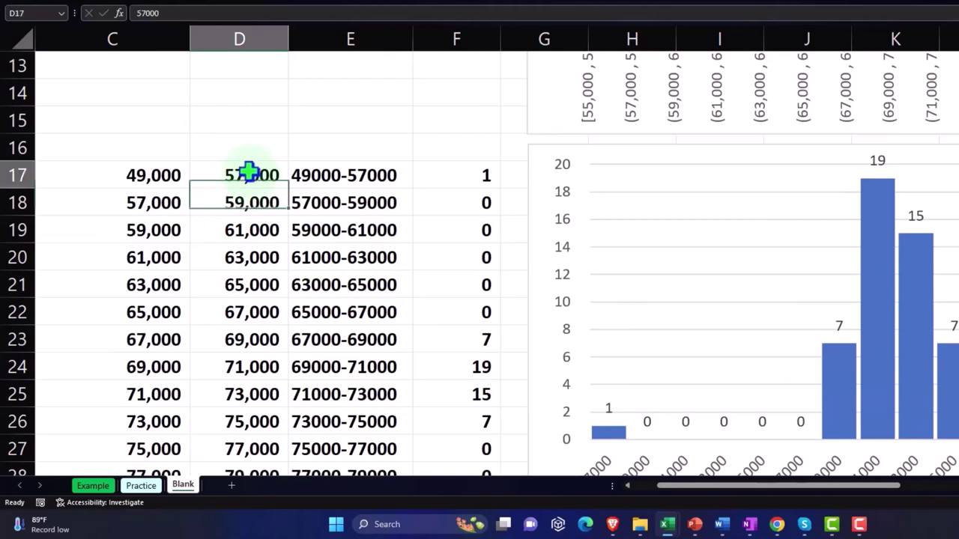
scroll(368, 271, down, 3)
scroll(398, 307, up, 4)
scroll(398, 307, left, 1)
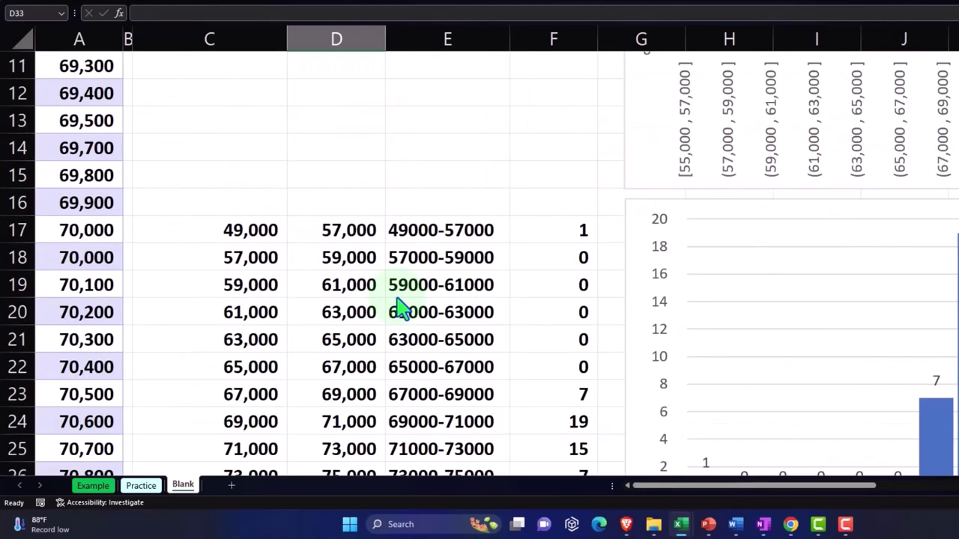
Start a second list of upper bin limits with 57,000 in D33 and the formula =D33+2000 in D34.
scroll(397, 296, down, 4)
click(362, 338)
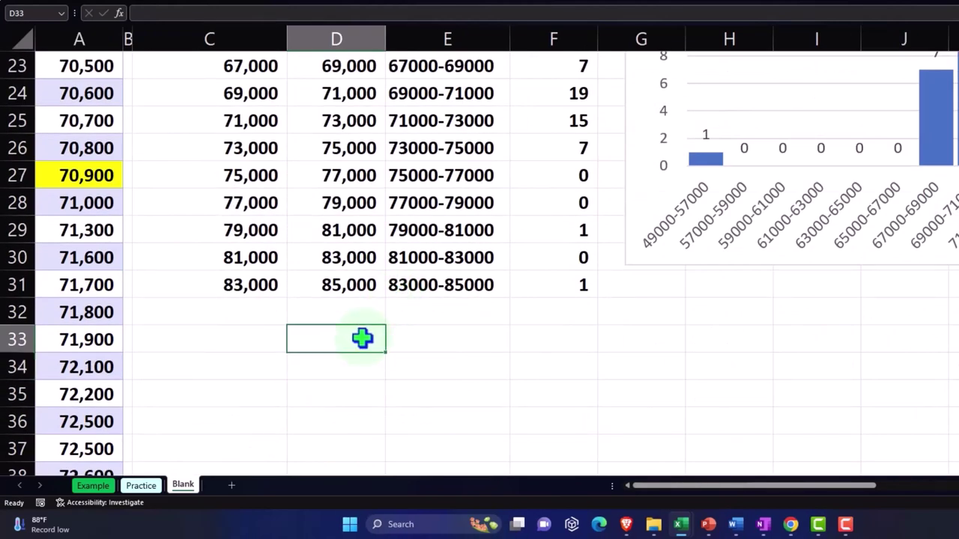
text(57000)
key(Return)
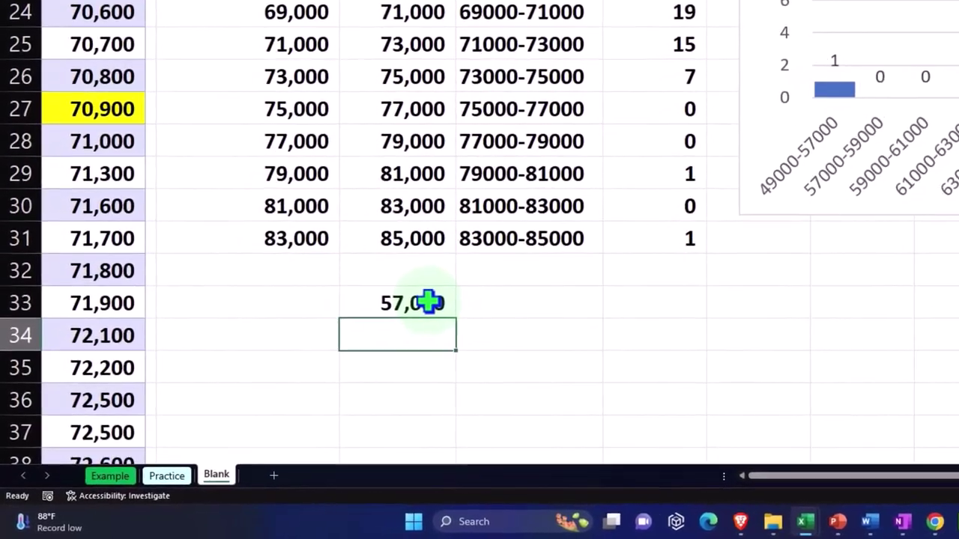
scroll(452, 288, down, 1)
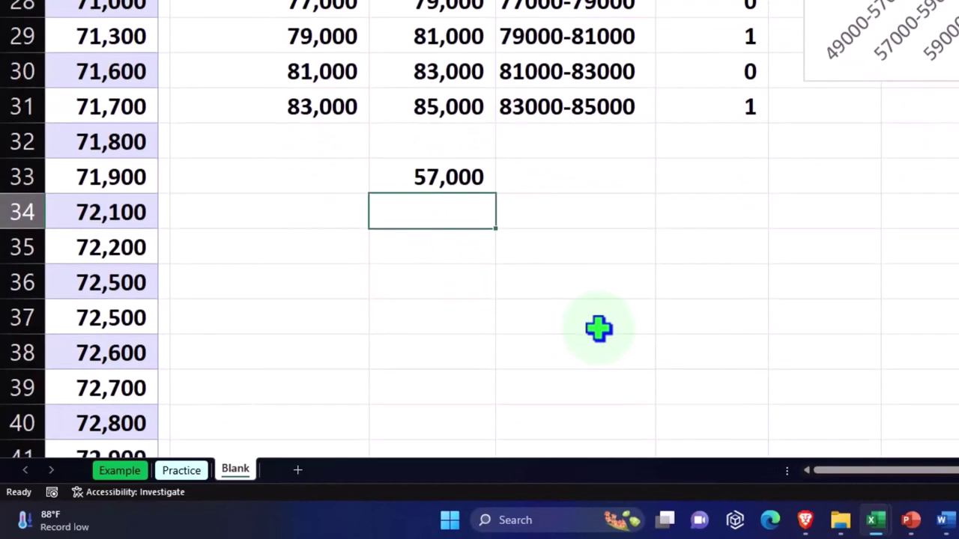
text(=)
key(Up)
text(+2000)
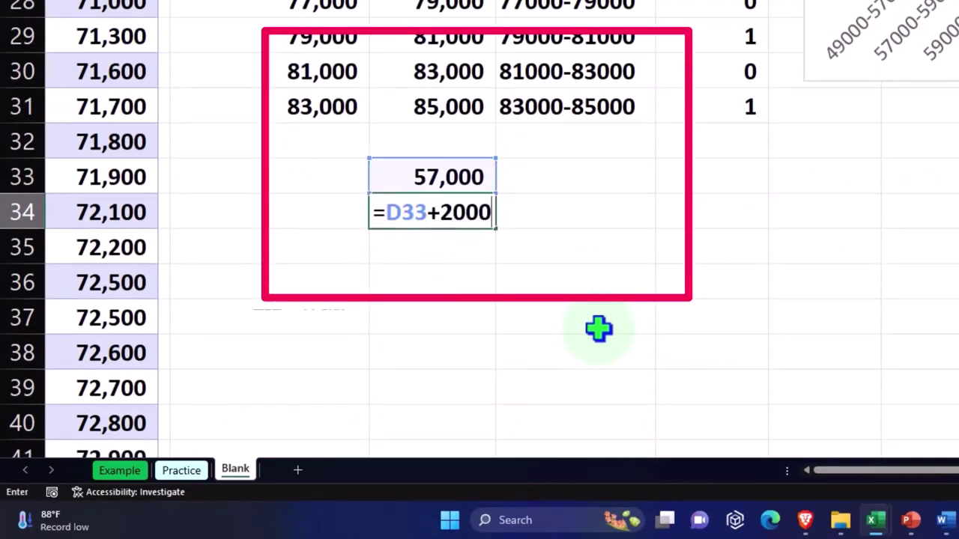
key(Return)
scroll(597, 327, down, 1)
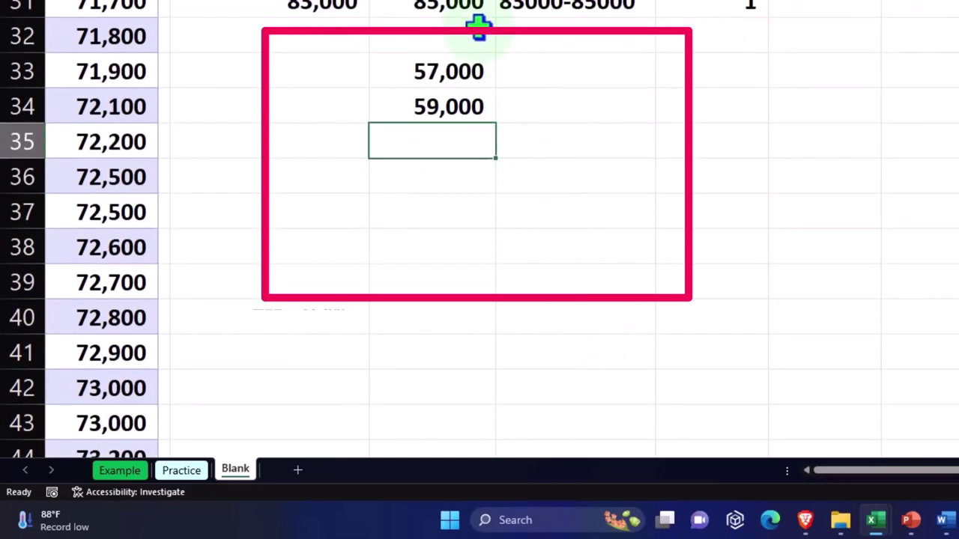
Fill the D34 formula down through D47 to extend the upper bin limits to 85,000.
click(483, 102)
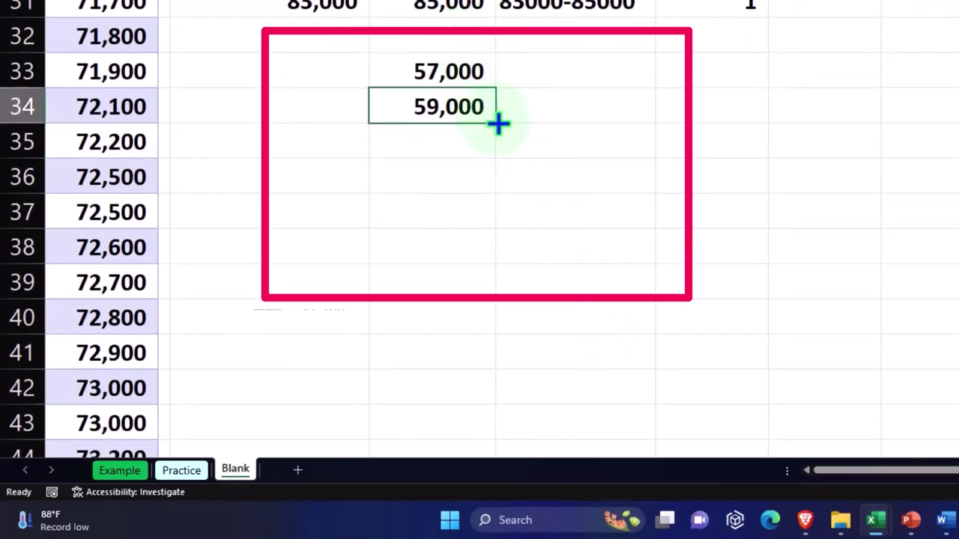
drag(498, 123, 462, 407)
scroll(487, 360, down, 1)
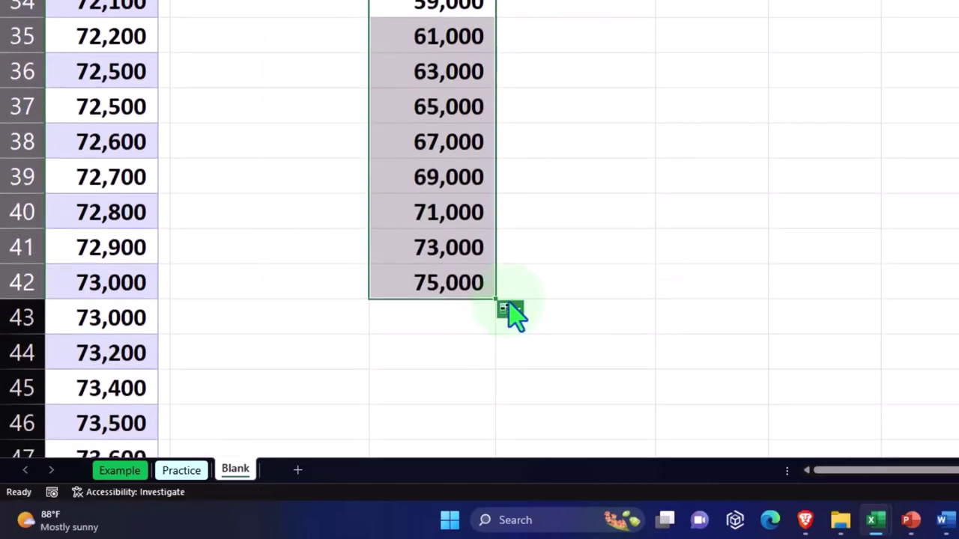
drag(500, 304, 490, 412)
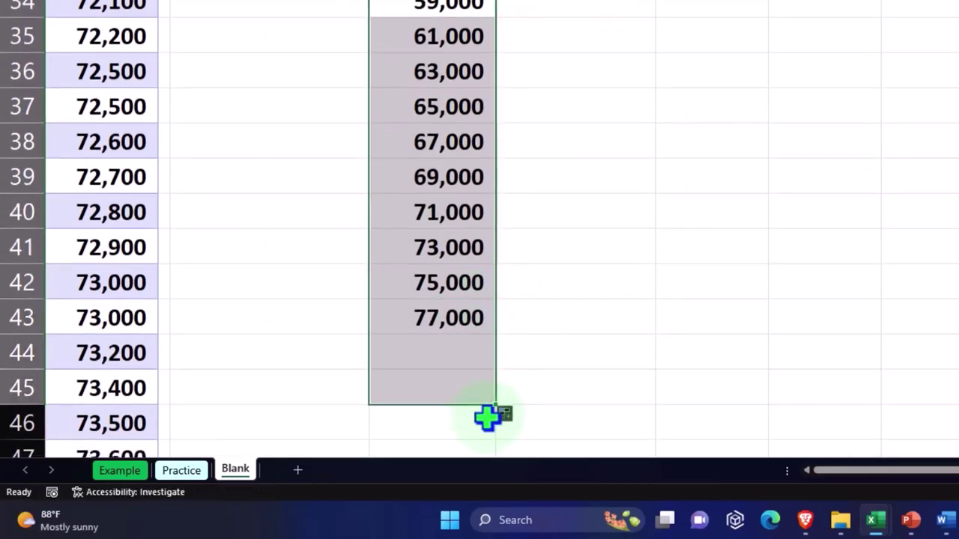
scroll(483, 350, down, 2)
drag(496, 196, 491, 256)
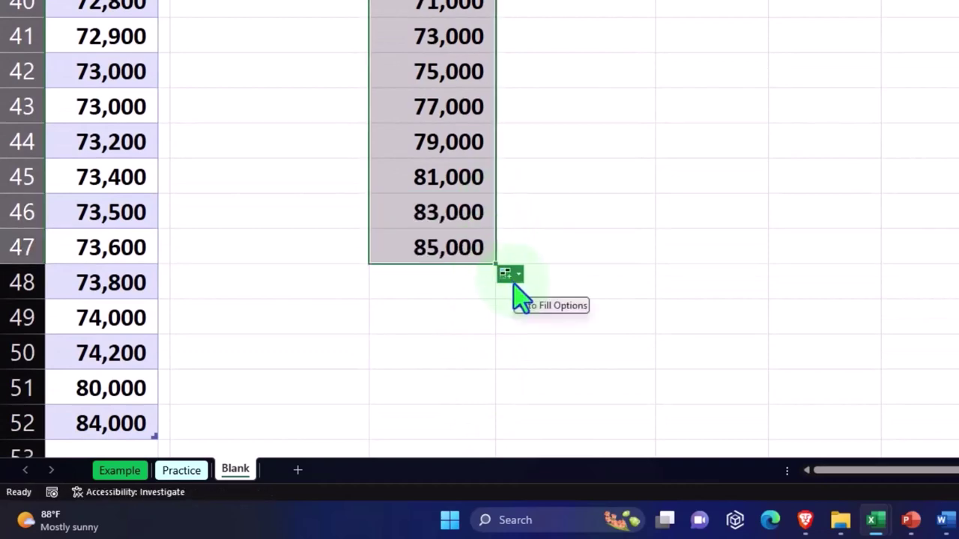
Begin a FREQUENCY formula in E33 using the Wages column of Table3 as the data array.
scroll(514, 285, up, 3)
click(564, 74)
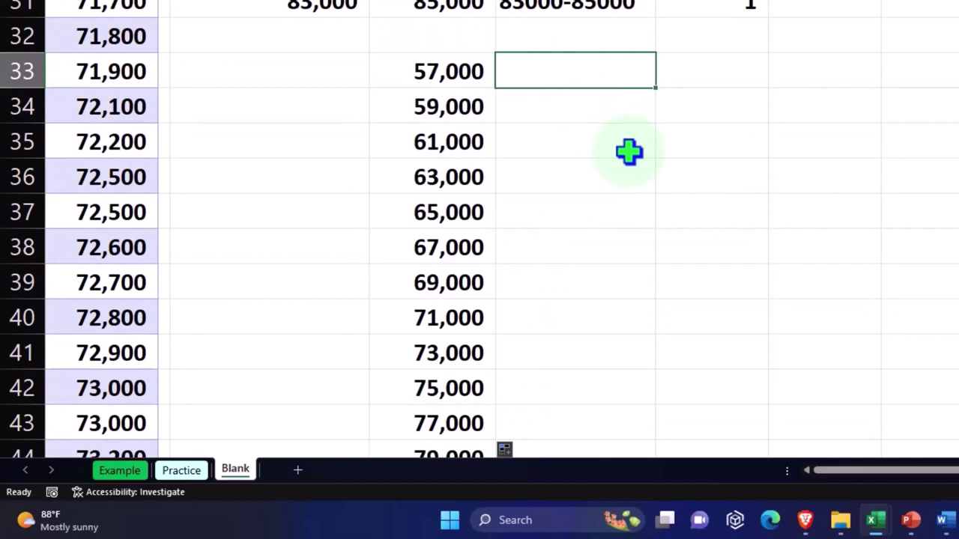
text(=fre)
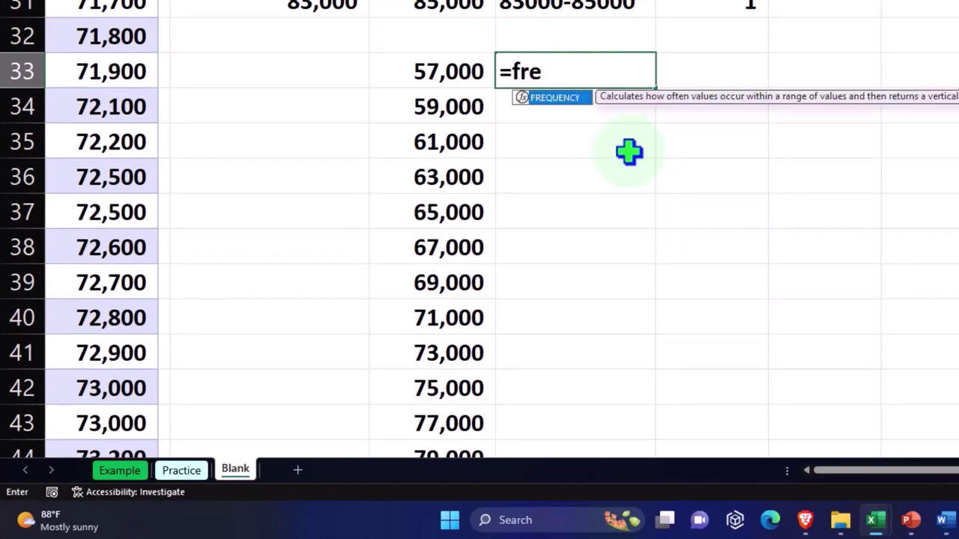
double_click(556, 99)
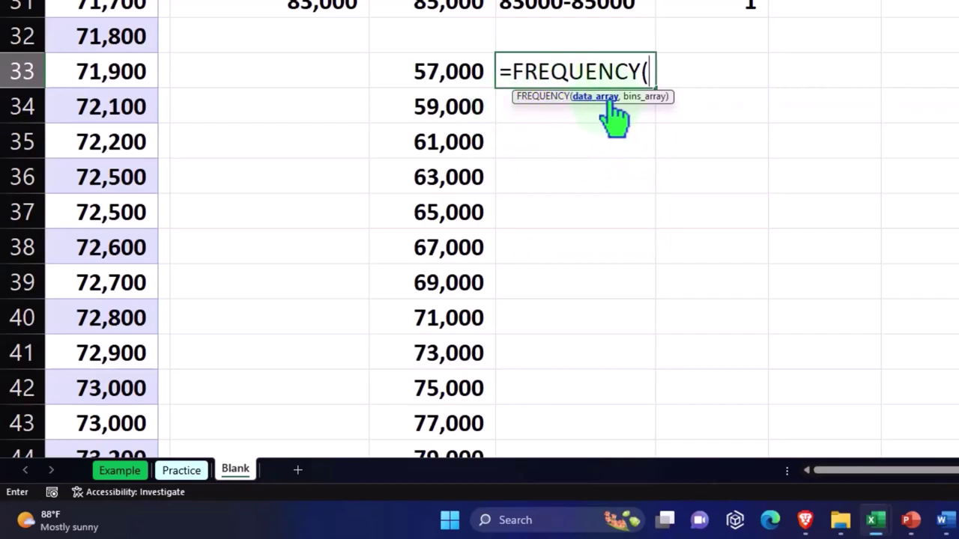
scroll(274, 167, up, 10)
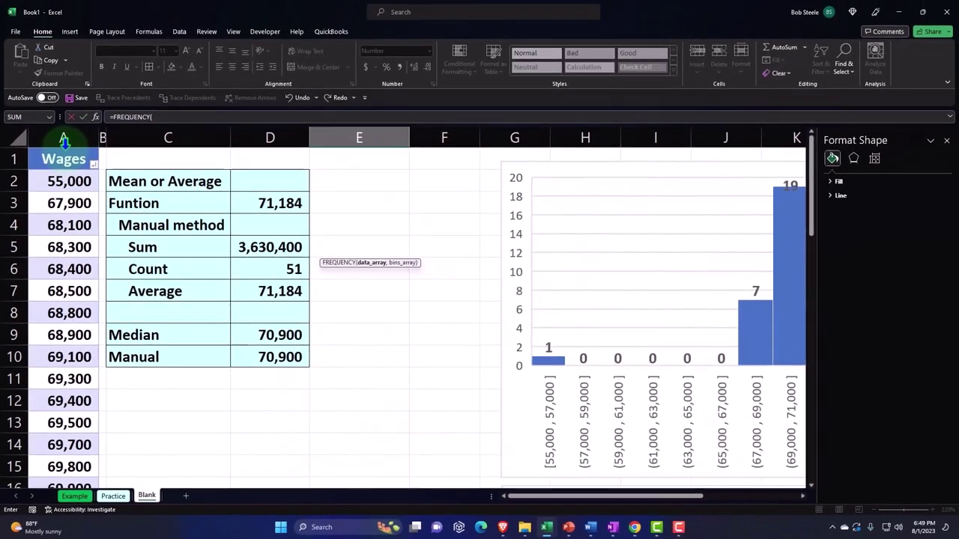
click(83, 28)
scroll(421, 335, down, 7)
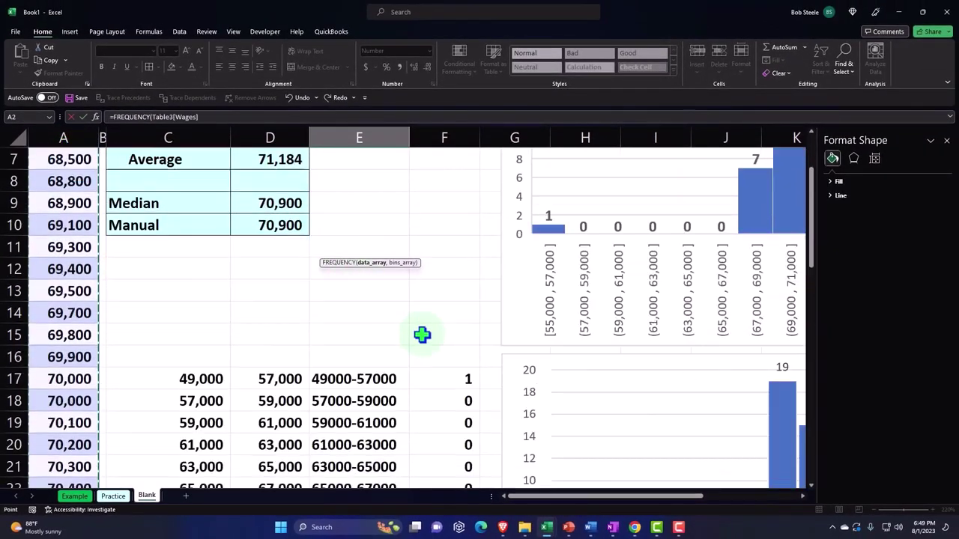
scroll(423, 336, down, 1)
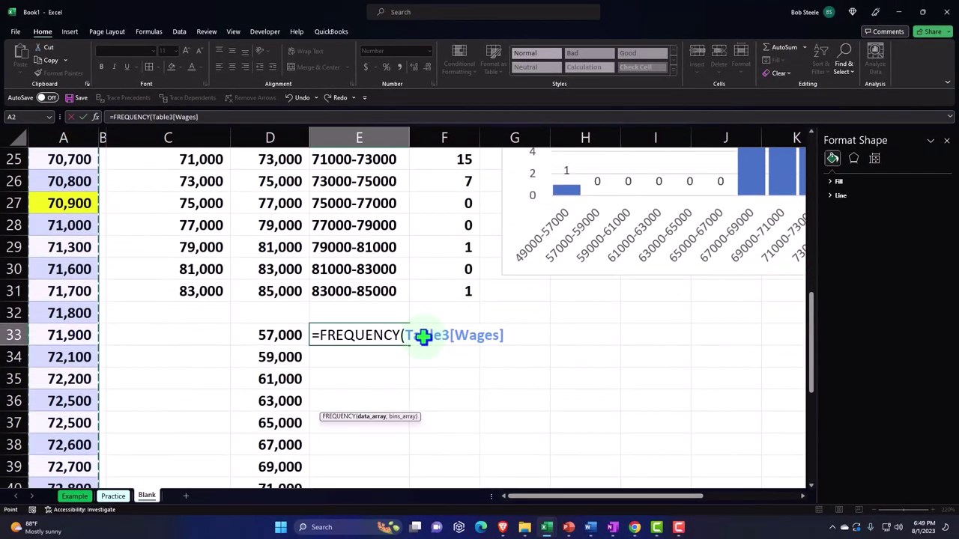
Complete the E33 formula with D33:D47 as the bins array, giving =FREQUENCY(Table3[Wages],D33:D47).
text(,)
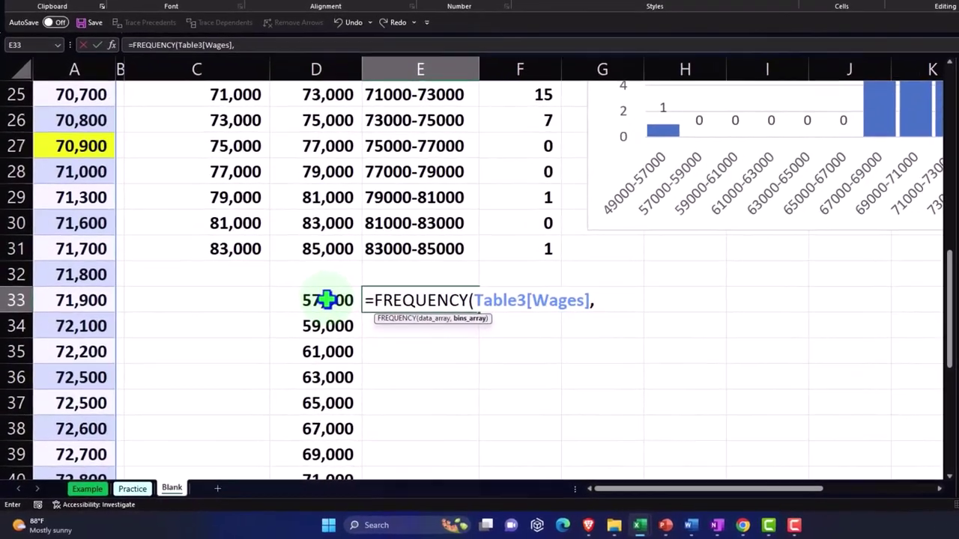
drag(278, 335, 267, 409)
drag(379, 359, 385, 407)
scroll(396, 329, up, 3)
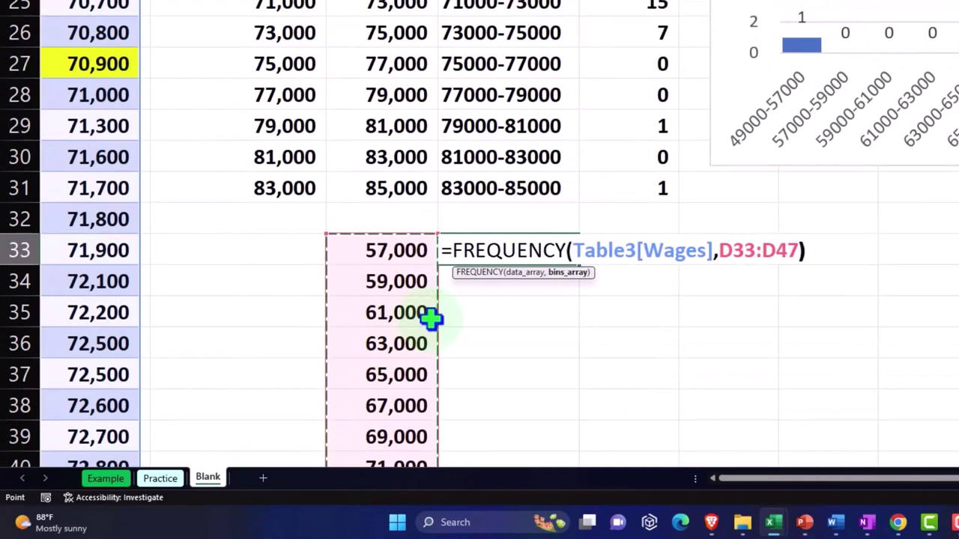
text())
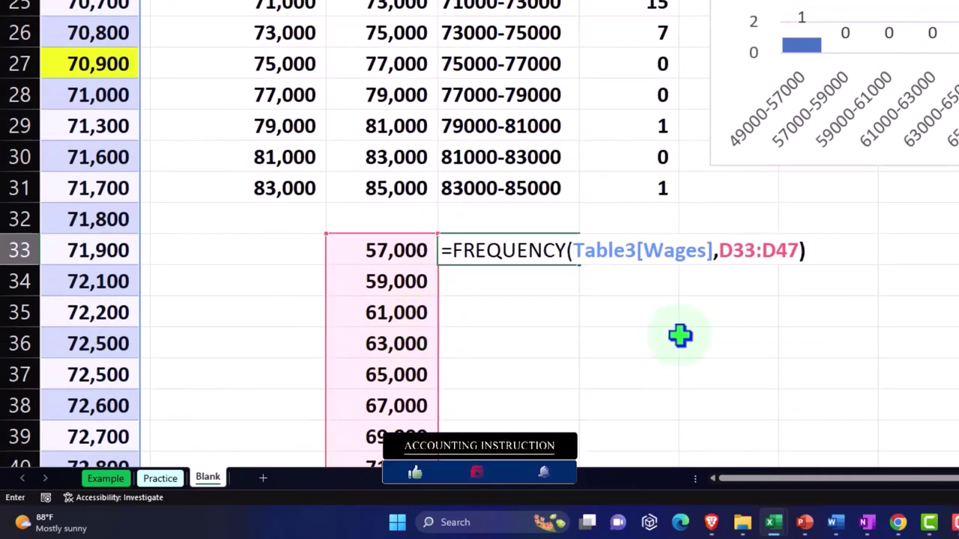
scroll(680, 335, down, 3)
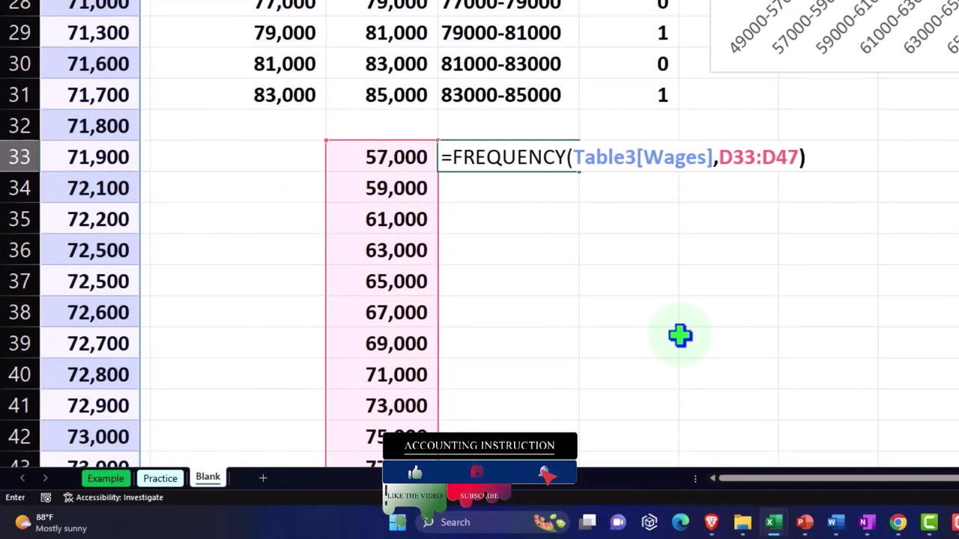
key(Return)
Compare the FREQUENCY counts starting in E33 with the COUNTIFS counts in column F and the histogram, checking the formula in F26.
click(678, 307)
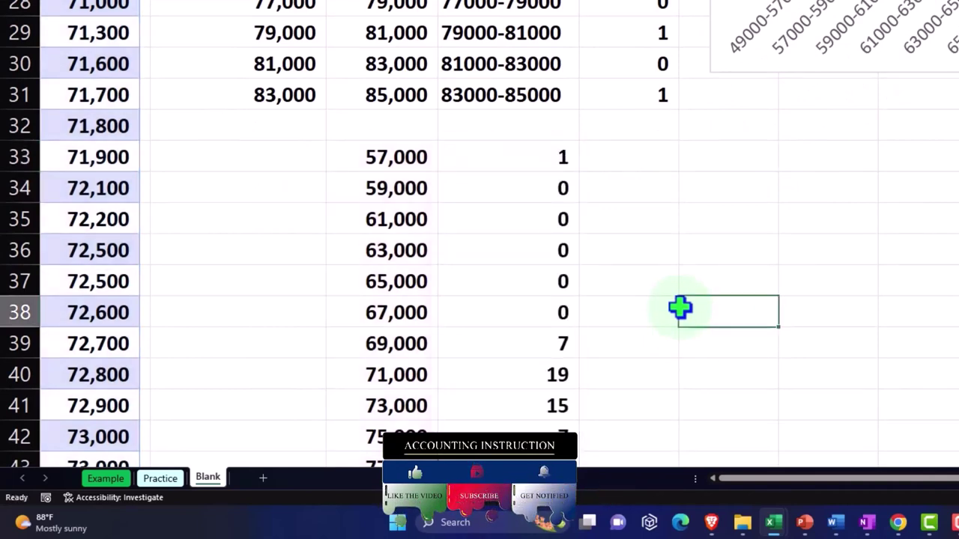
click(554, 277)
click(664, 294)
scroll(664, 296, down, 3)
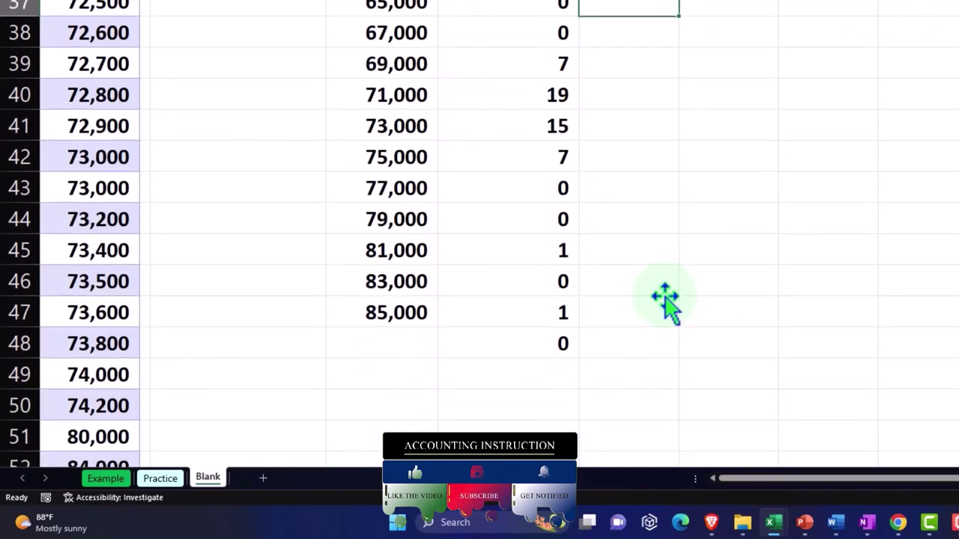
scroll(663, 298, up, 5)
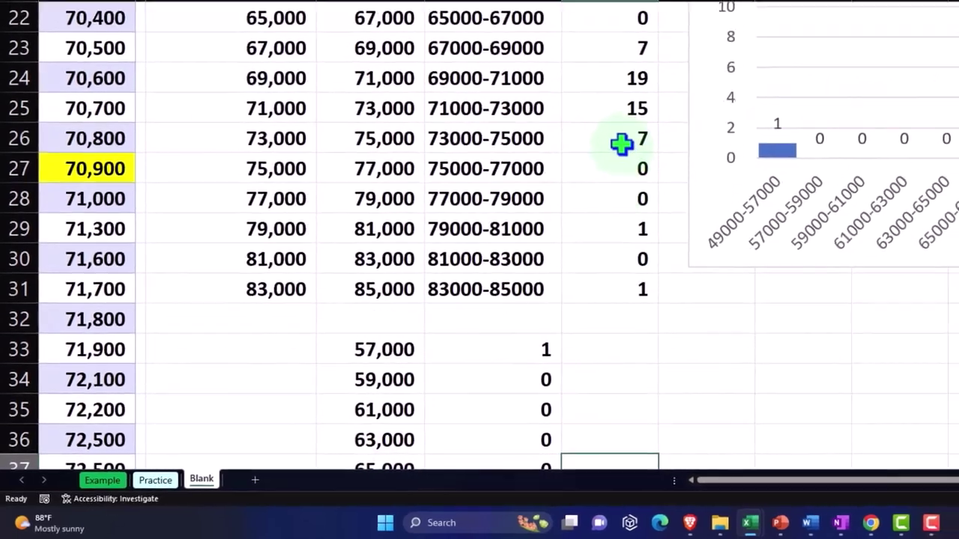
click(639, 133)
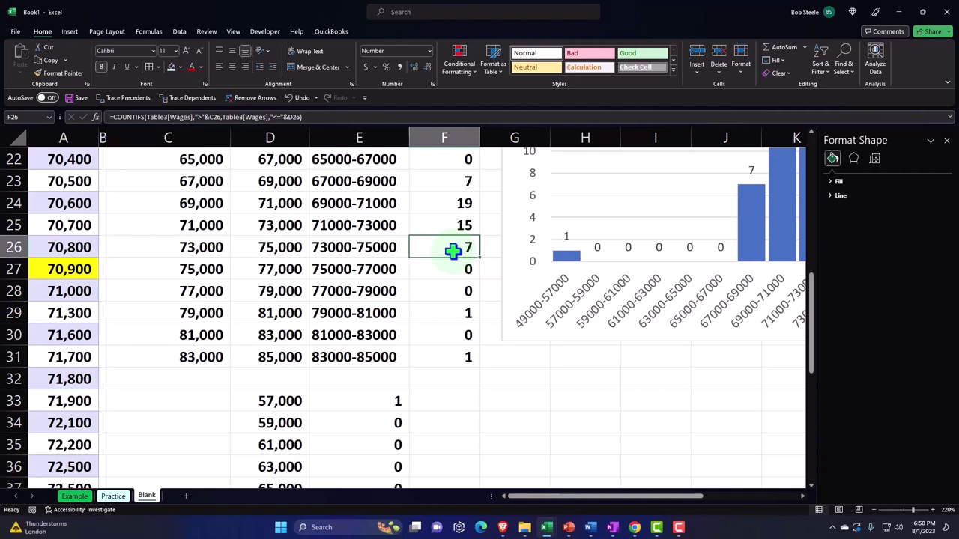
scroll(452, 250, down, 2)
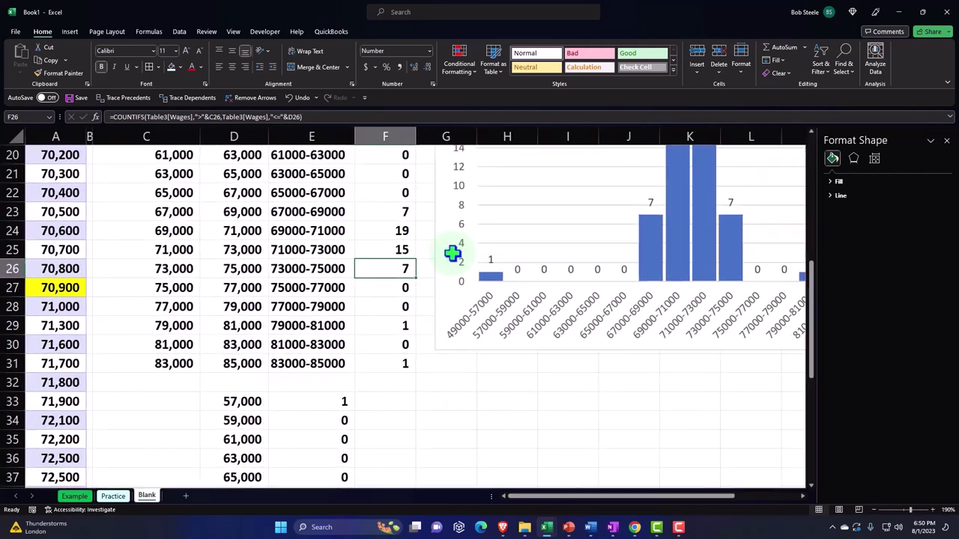
scroll(419, 352, up, 7)
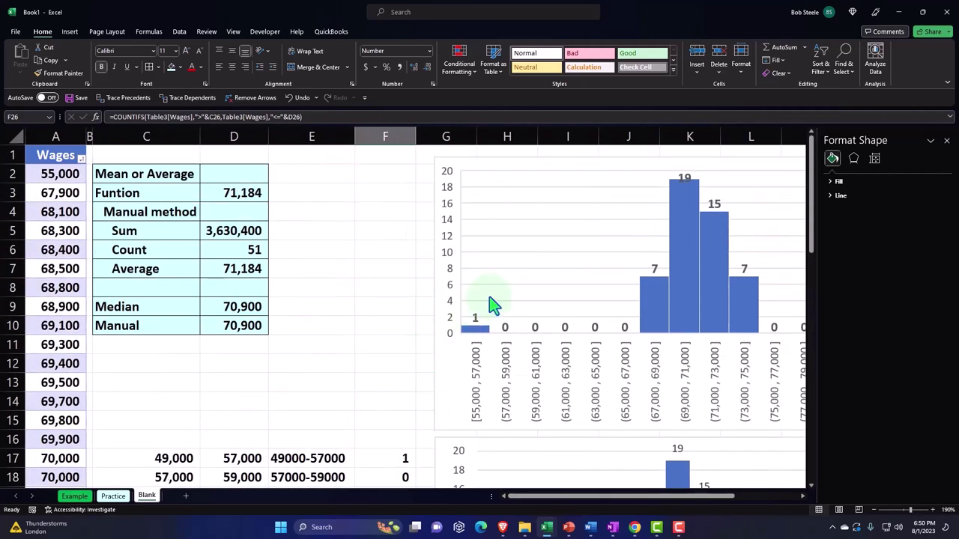